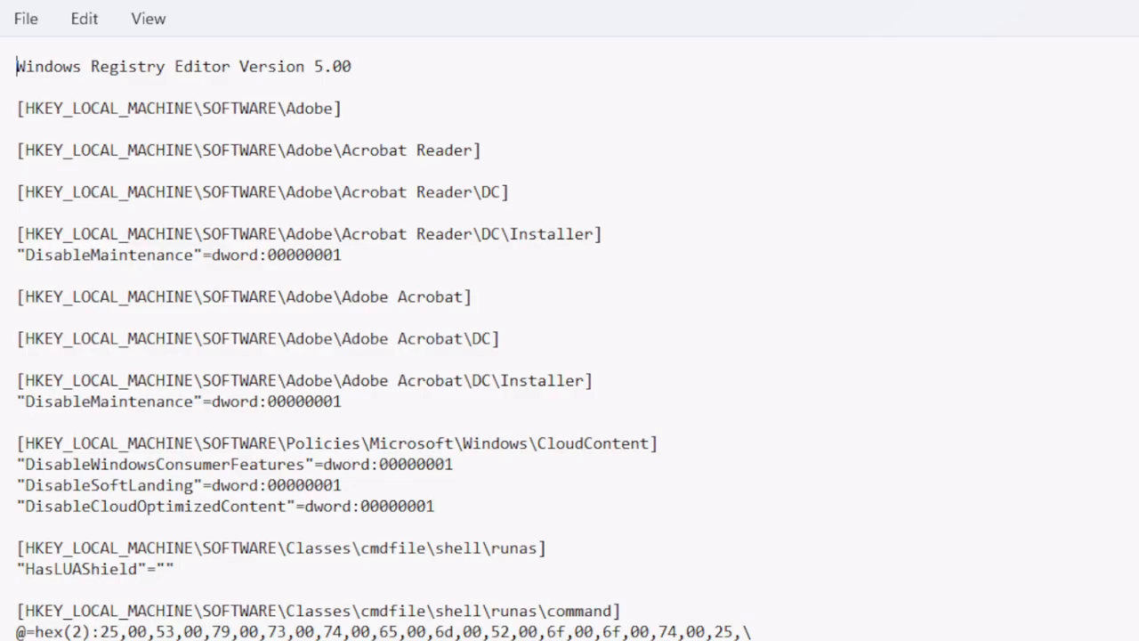
Review the exported registry file from its header through the Internet Explorer ActiveX Compatibility entries and their Compatibility Flags values.
{"action": "scroll", "coordinate": [570, 338], "scroll_direction": "down", "scroll_amount": 20}
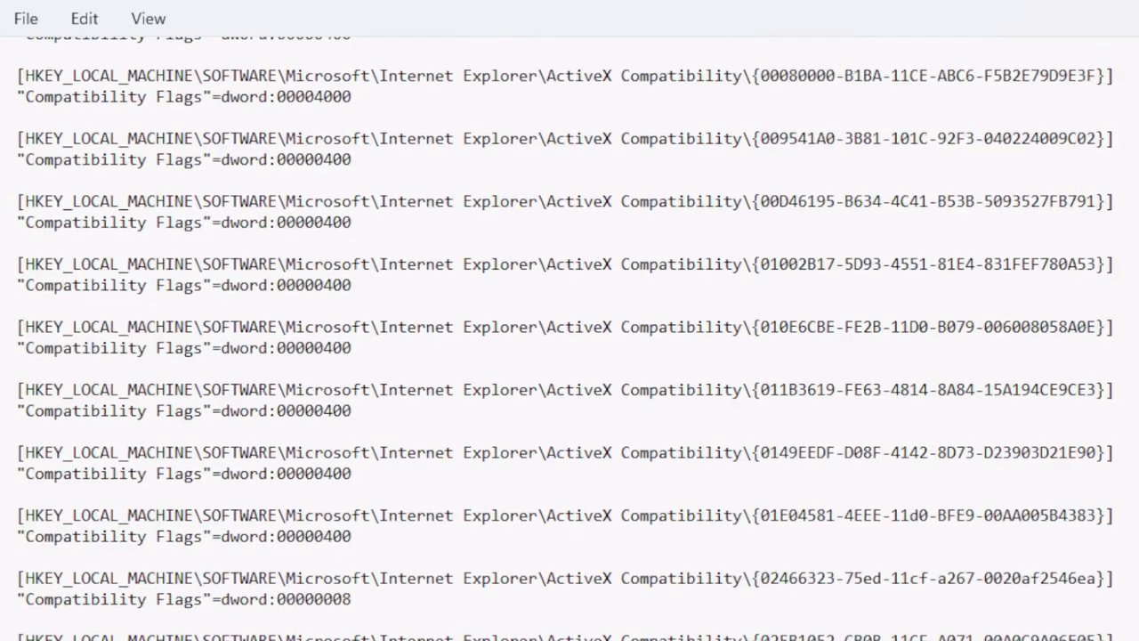
{"action": "scroll", "coordinate": [570, 338], "scroll_direction": "down", "scroll_amount": 9}
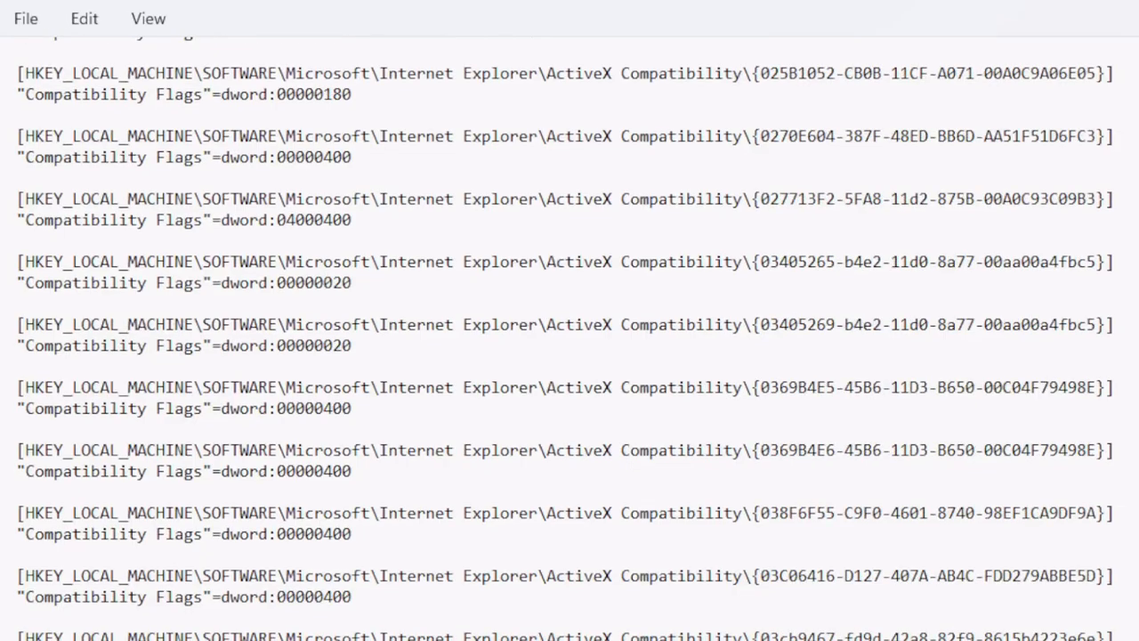
{"action": "scroll", "coordinate": [570, 338], "scroll_direction": "down", "scroll_amount": 20}
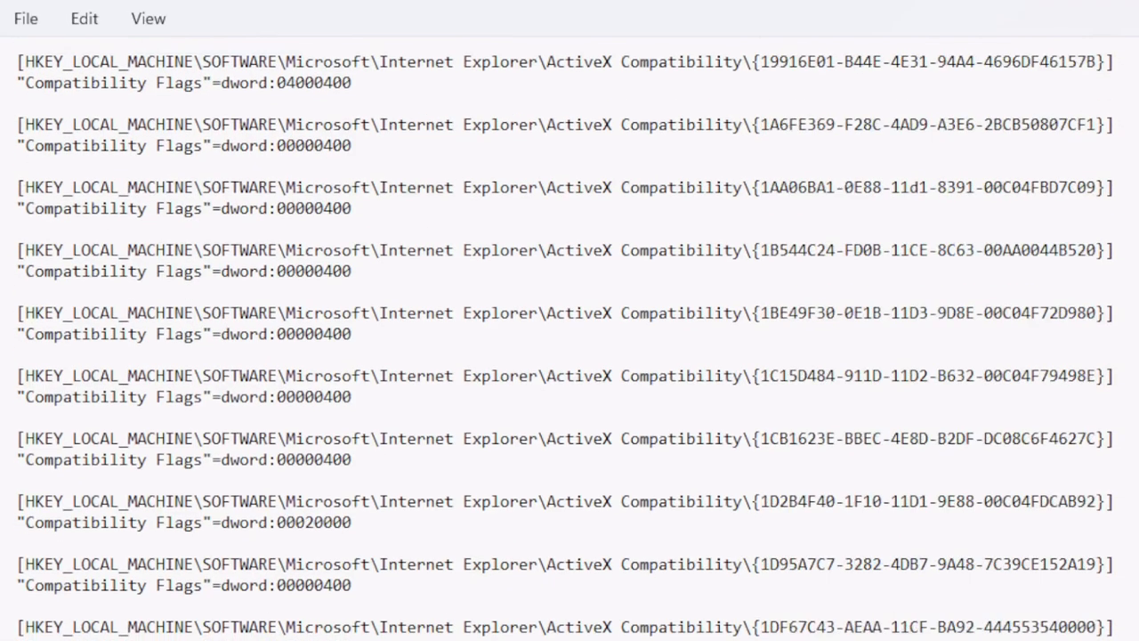
{"action": "scroll", "coordinate": [570, 338], "scroll_direction": "down", "scroll_amount": 20}
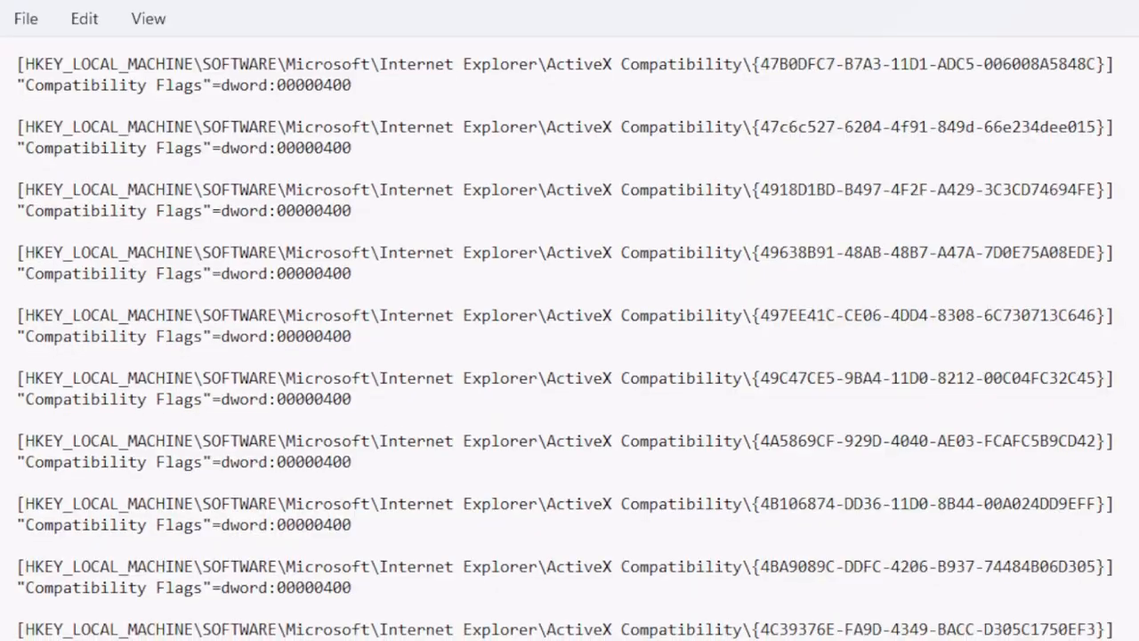
{"action": "scroll", "coordinate": [570, 338], "scroll_direction": "down", "scroll_amount": 20}
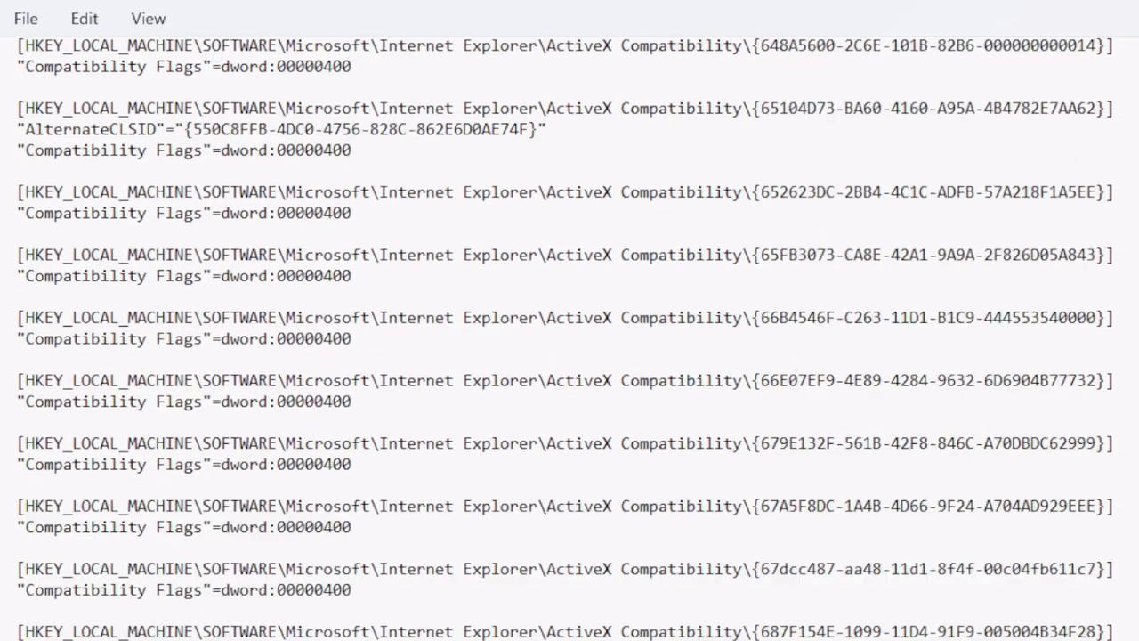
{"action": "scroll", "coordinate": [570, 338], "scroll_direction": "down", "scroll_amount": 20}
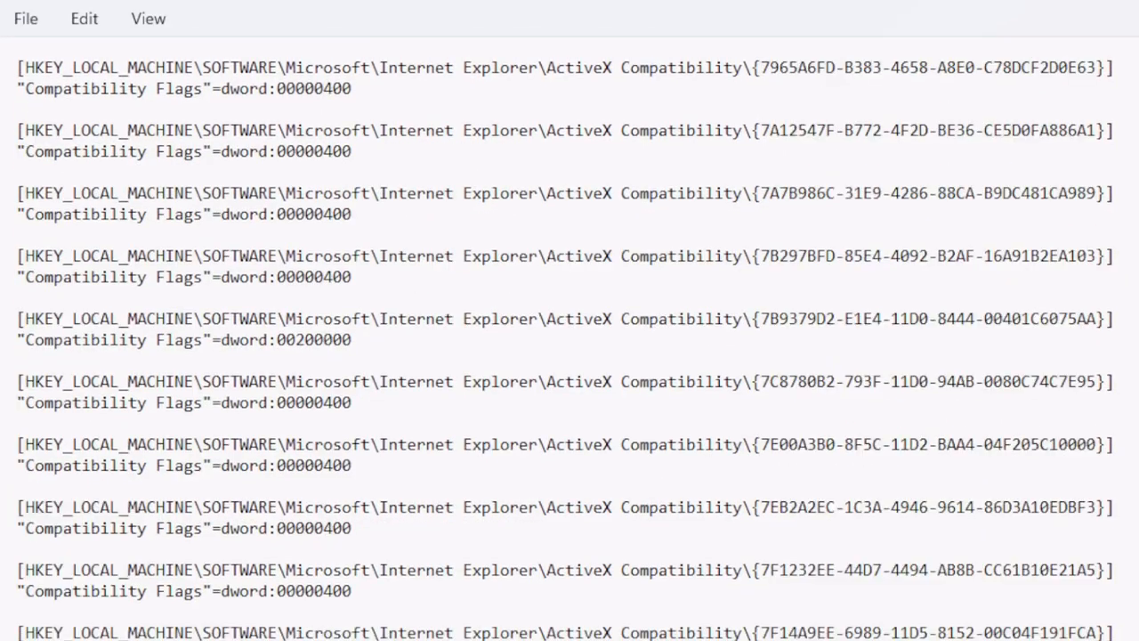
{"action": "scroll", "coordinate": [569, 338], "scroll_direction": "down", "scroll_amount": 20}
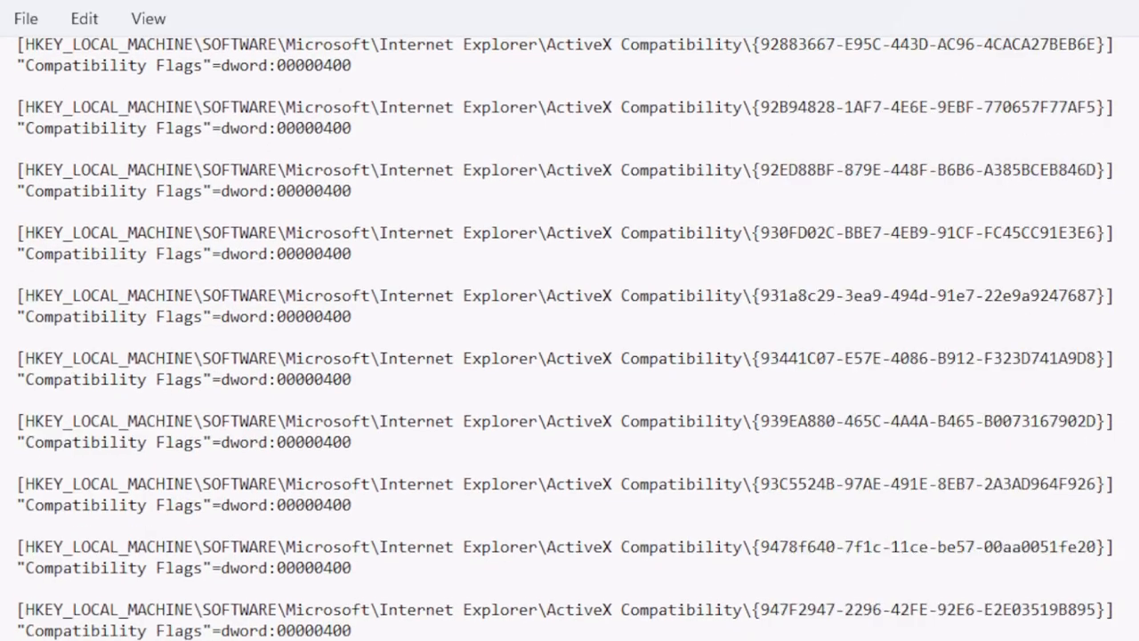
{"action": "scroll", "coordinate": [570, 338], "scroll_direction": "down", "scroll_amount": 20}
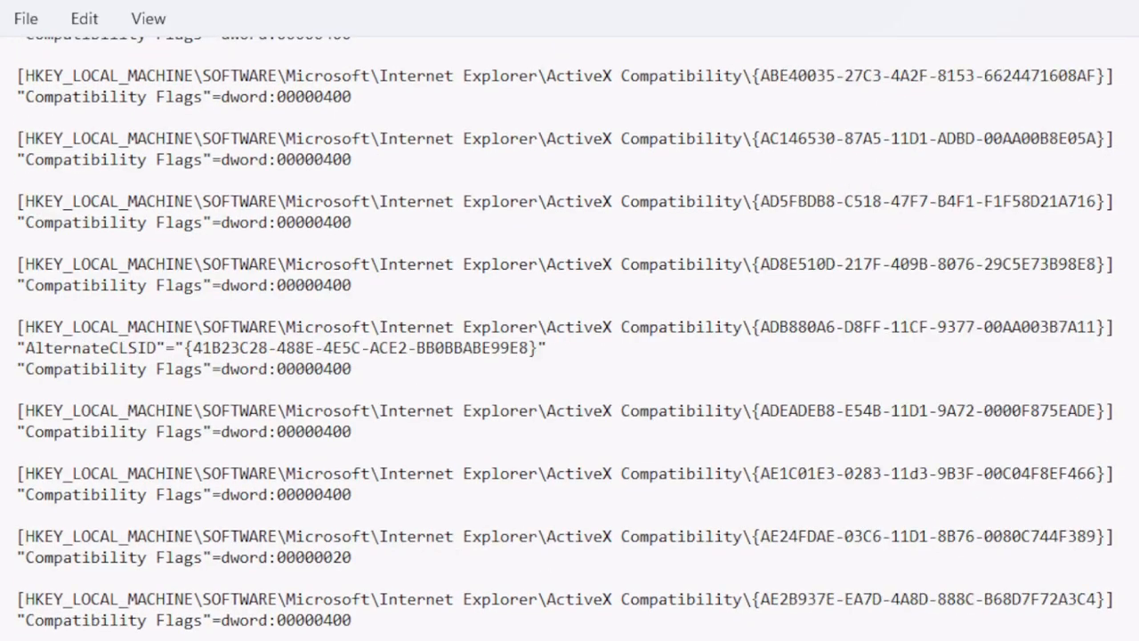
{"action": "scroll", "coordinate": [569, 339], "scroll_direction": "down", "scroll_amount": 20}
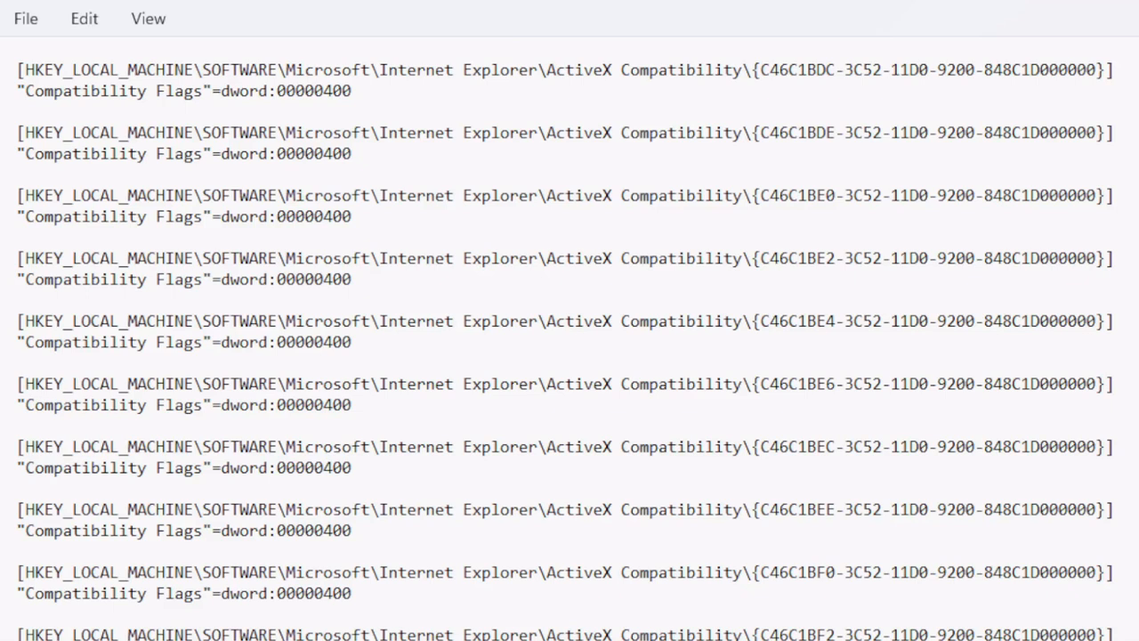
{"action": "scroll", "coordinate": [570, 339], "scroll_direction": "down", "scroll_amount": 3}
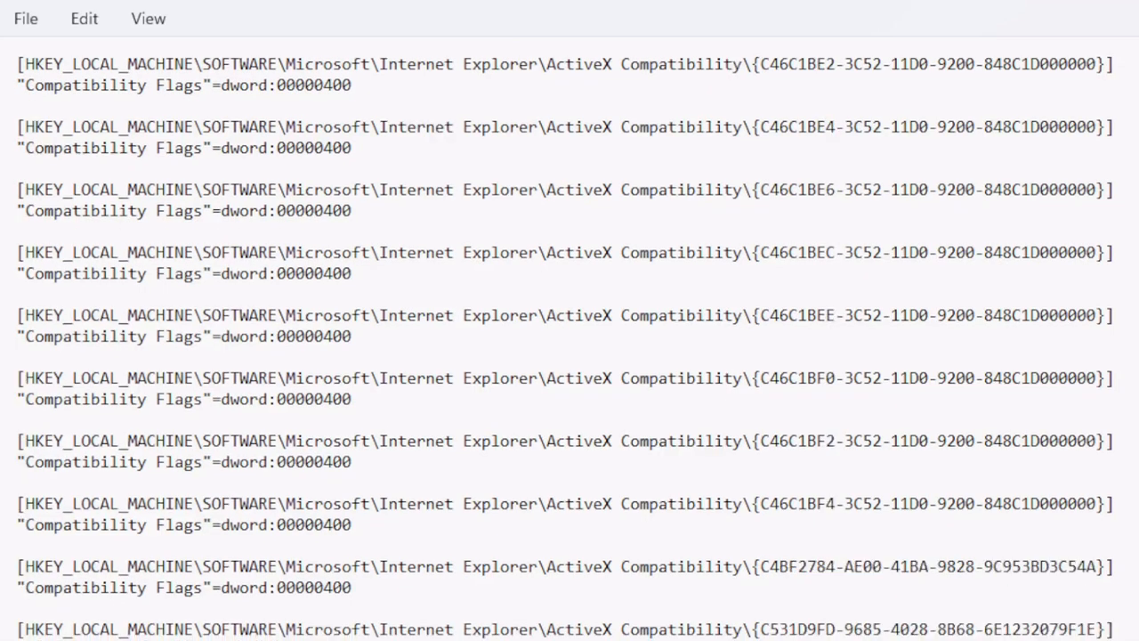
{"action": "scroll", "coordinate": [569, 339], "scroll_direction": "down", "scroll_amount": 20}
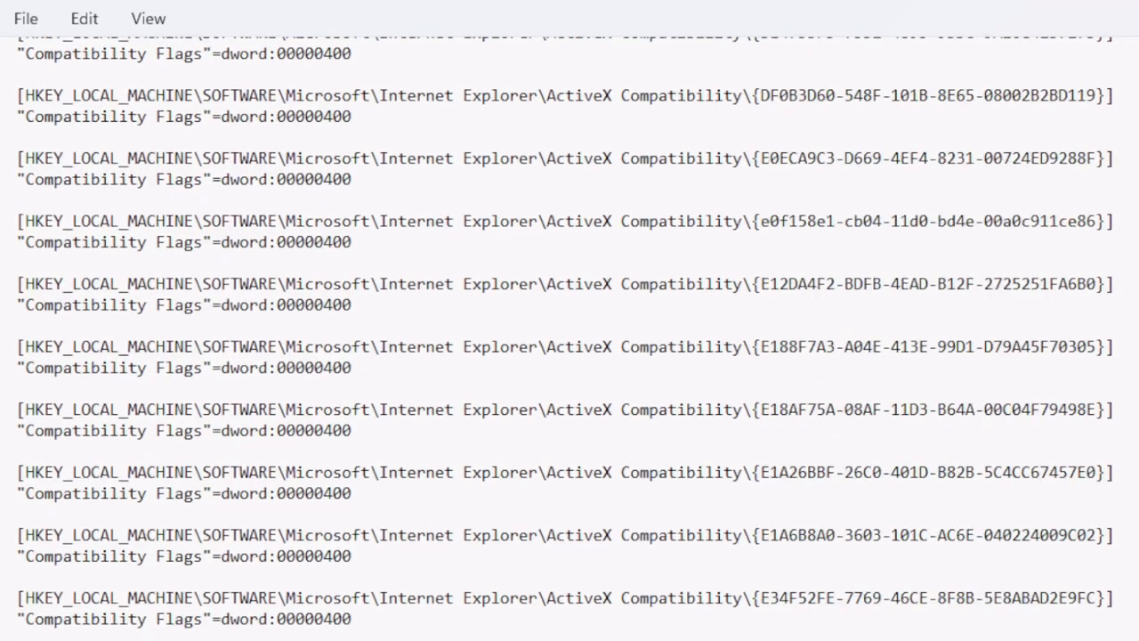
{"action": "scroll", "coordinate": [570, 338], "scroll_direction": "down", "scroll_amount": 20}
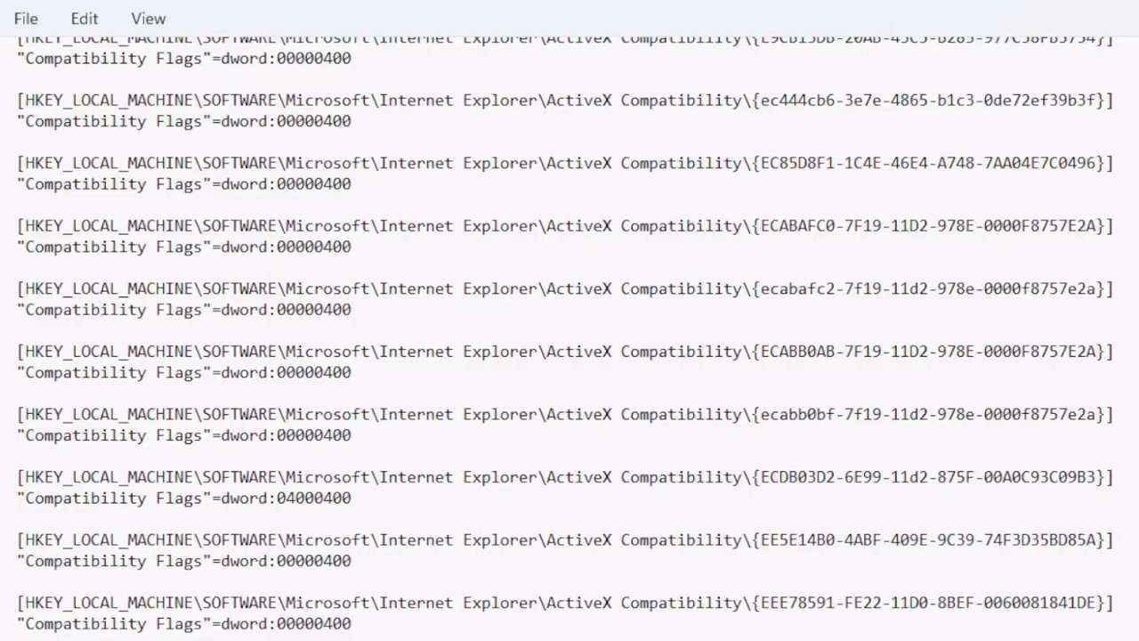
{"action": "scroll", "coordinate": [569, 339], "scroll_direction": "down", "scroll_amount": 20}
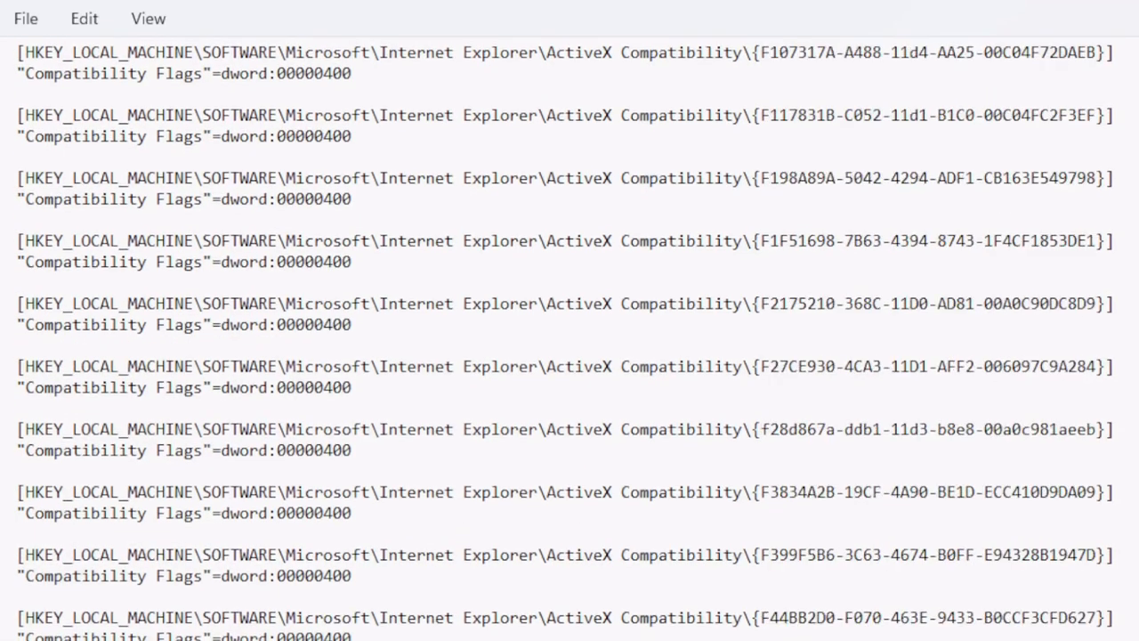
Examine the Internet Explorer AdvancedOptions entries in the ACCESSIBILITY and BROWSE sections, including the ULINKS keys.
{"action": "scroll", "coordinate": [569, 338], "scroll_direction": "down", "scroll_amount": 10}
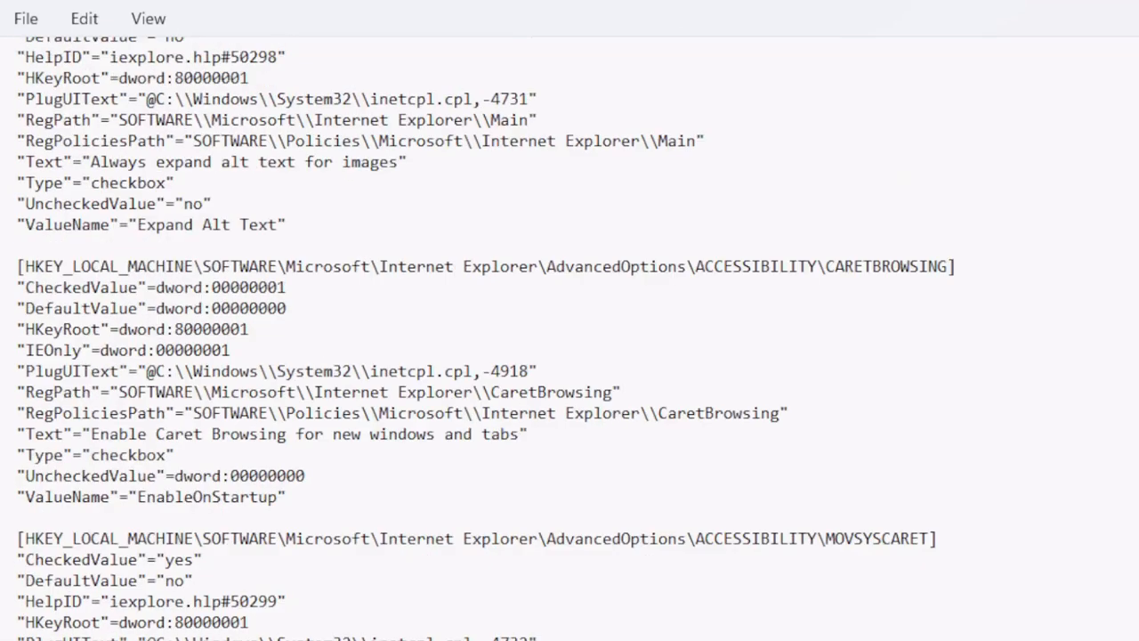
{"action": "scroll", "coordinate": [570, 338], "scroll_direction": "down", "scroll_amount": 9}
{"action": "scroll", "coordinate": [570, 338], "scroll_direction": "down", "scroll_amount": 12}
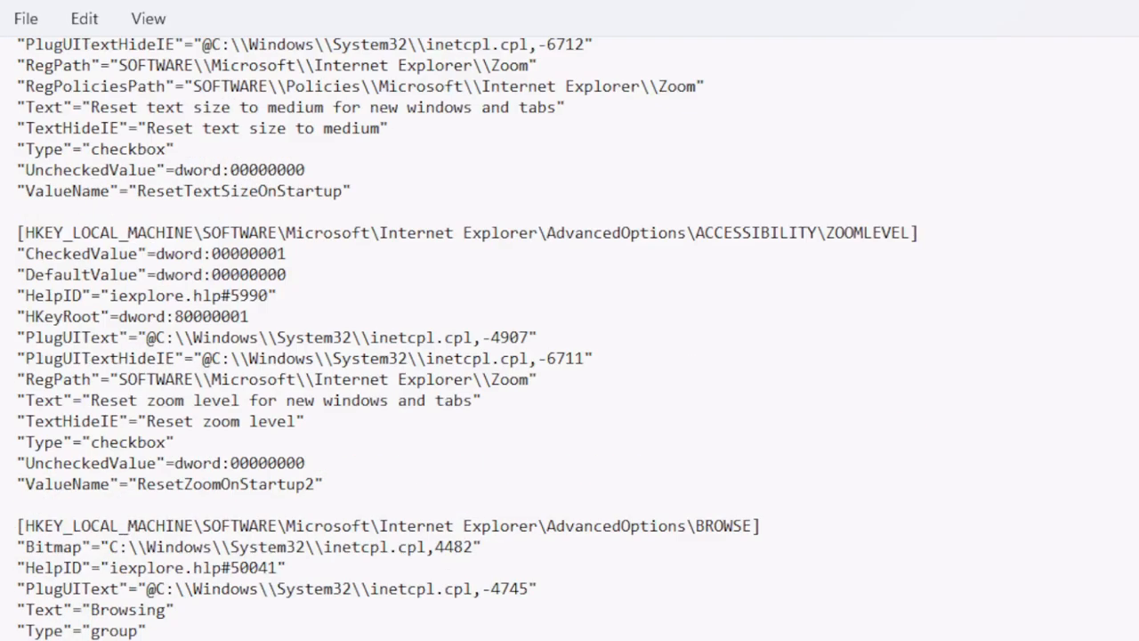
{"action": "scroll", "coordinate": [570, 338], "scroll_direction": "down", "scroll_amount": 9}
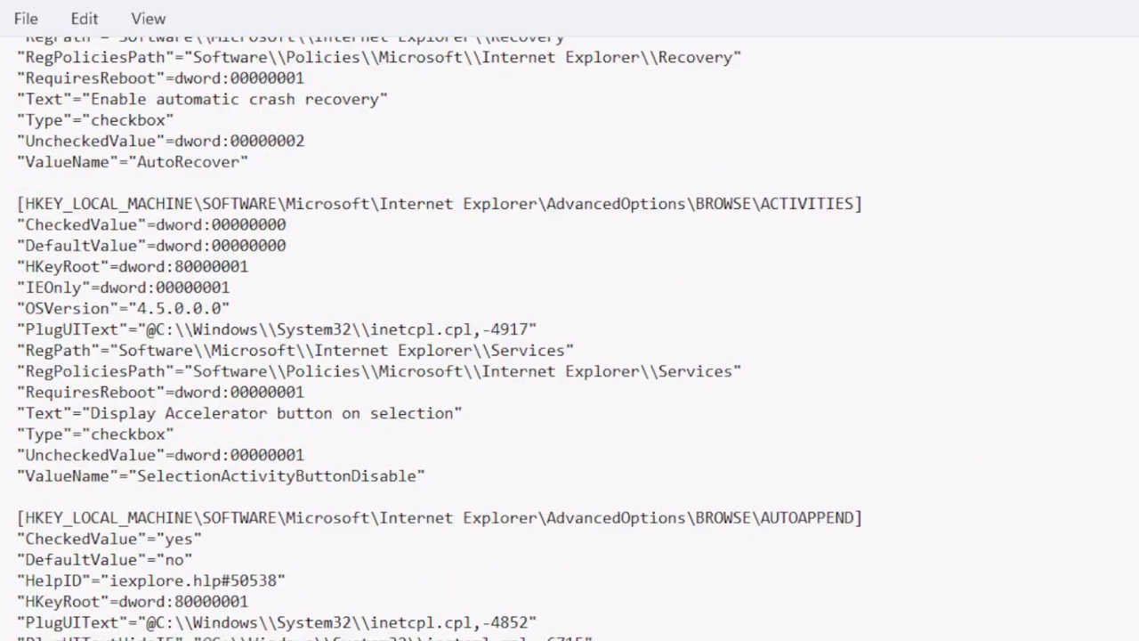
{"action": "scroll", "coordinate": [570, 339], "scroll_direction": "down", "scroll_amount": 15}
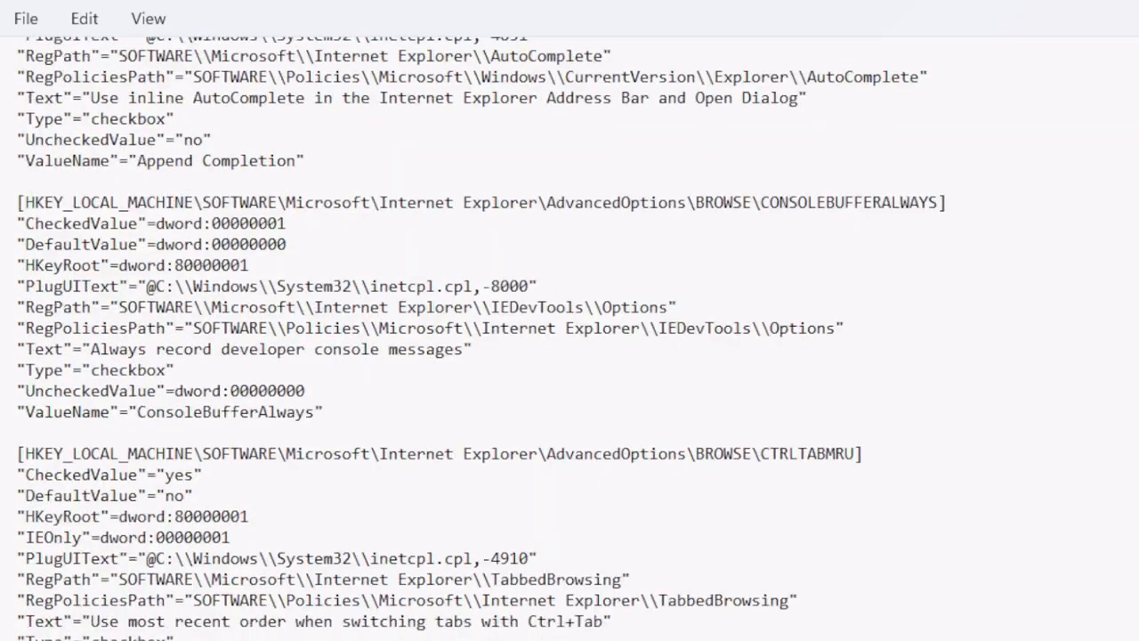
{"action": "scroll", "coordinate": [570, 338], "scroll_direction": "down", "scroll_amount": 12}
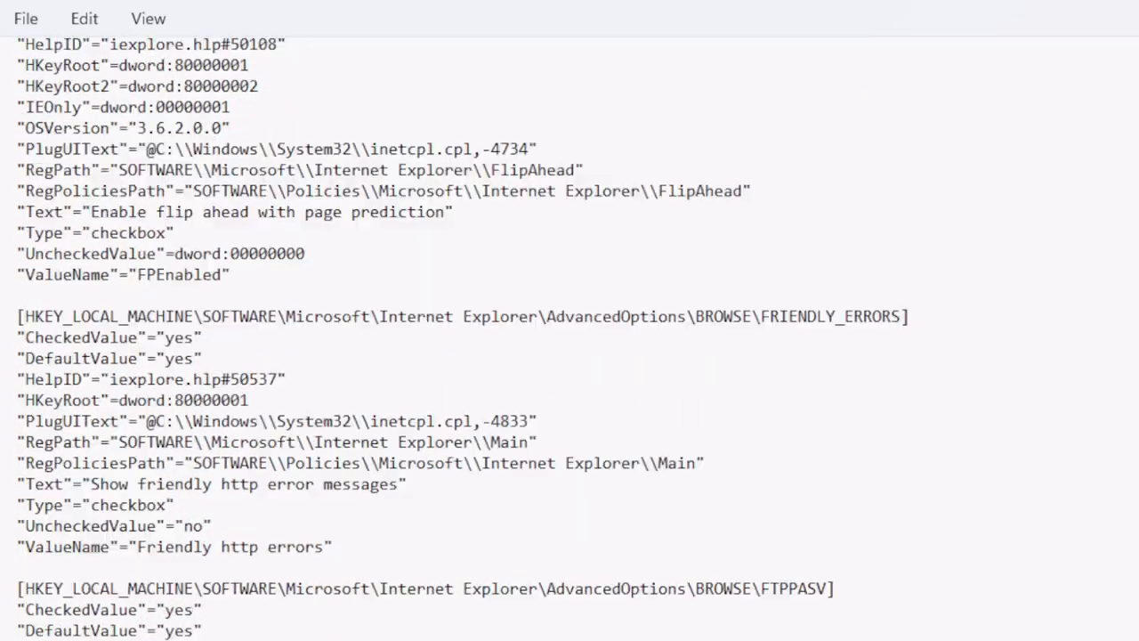
{"action": "scroll", "coordinate": [570, 338], "scroll_direction": "down", "scroll_amount": 8}
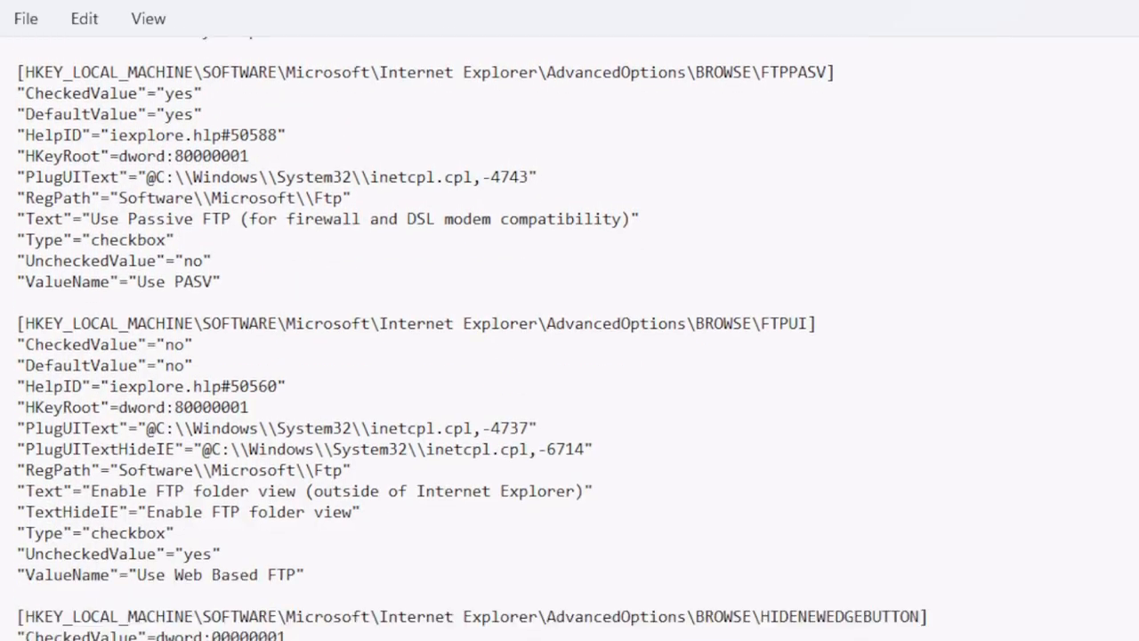
{"action": "scroll", "coordinate": [570, 338], "scroll_direction": "down", "scroll_amount": 5}
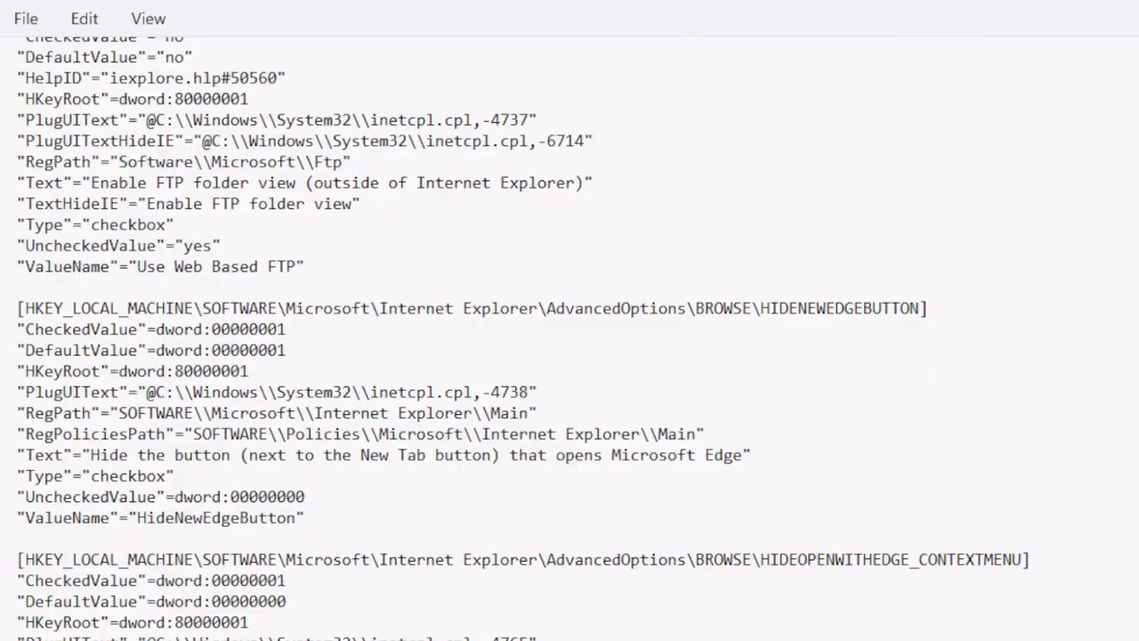
{"action": "scroll", "coordinate": [570, 338], "scroll_direction": "down", "scroll_amount": 6}
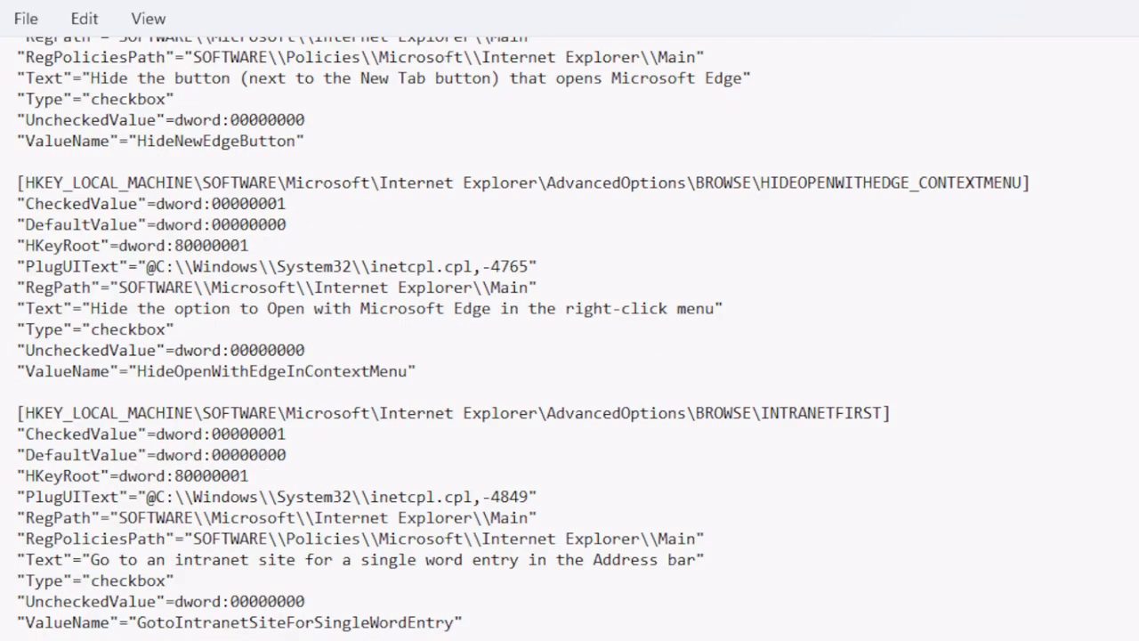
{"action": "scroll", "coordinate": [570, 338], "scroll_direction": "down", "scroll_amount": 6}
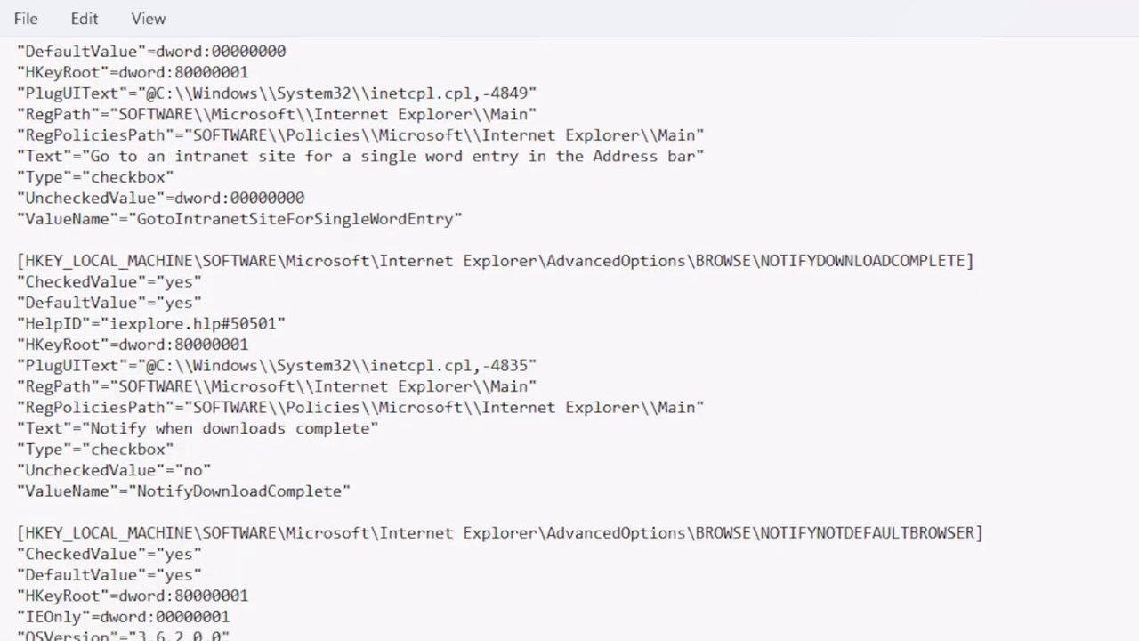
{"action": "scroll", "coordinate": [570, 338], "scroll_direction": "down", "scroll_amount": 6}
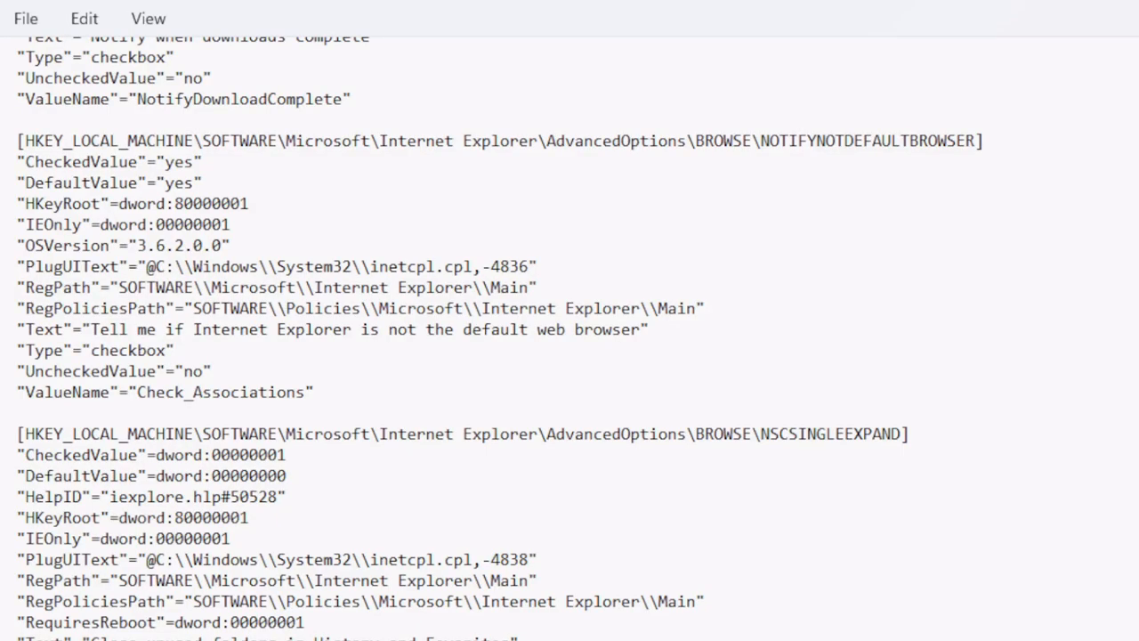
{"action": "scroll", "coordinate": [570, 339], "scroll_direction": "down", "scroll_amount": 11}
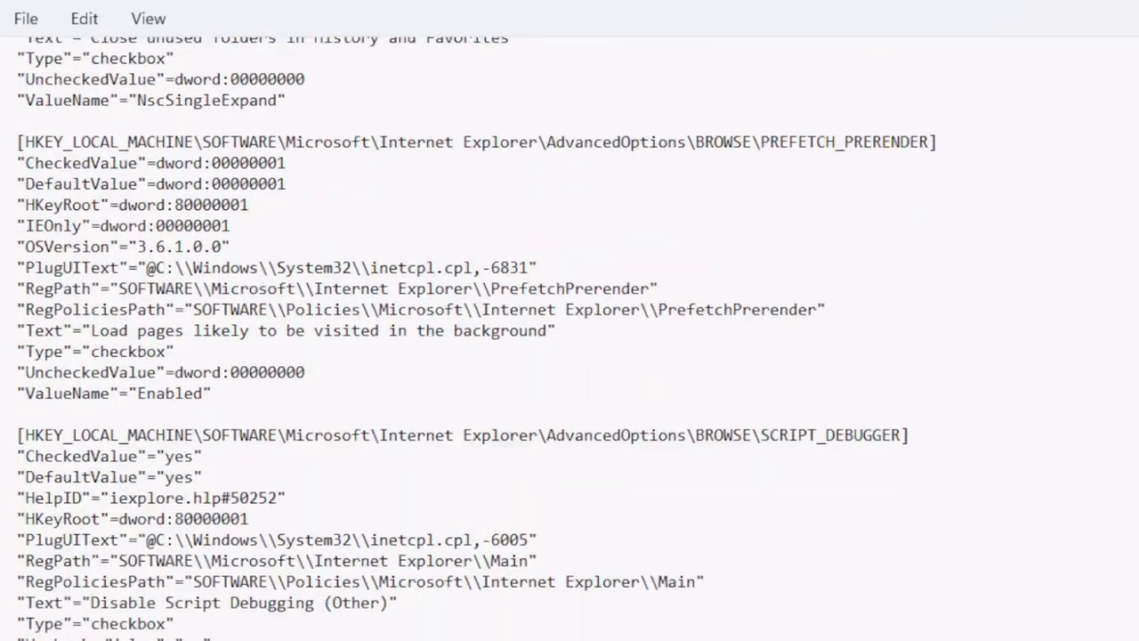
{"action": "scroll", "coordinate": [570, 338], "scroll_direction": "down", "scroll_amount": 12}
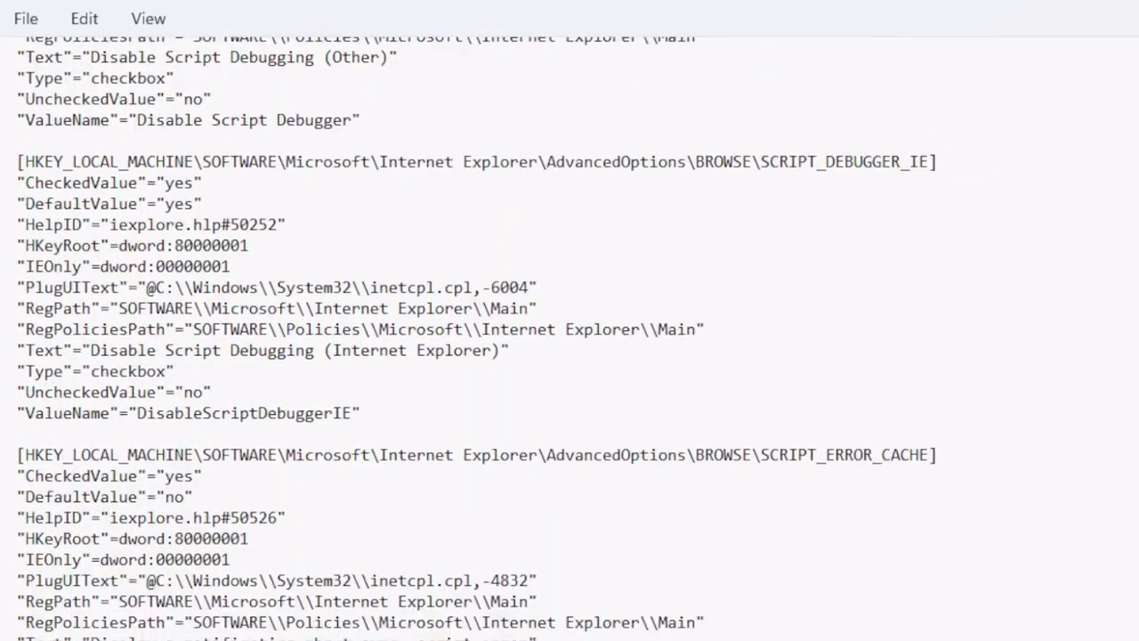
{"action": "scroll", "coordinate": [570, 339], "scroll_direction": "down", "scroll_amount": 11}
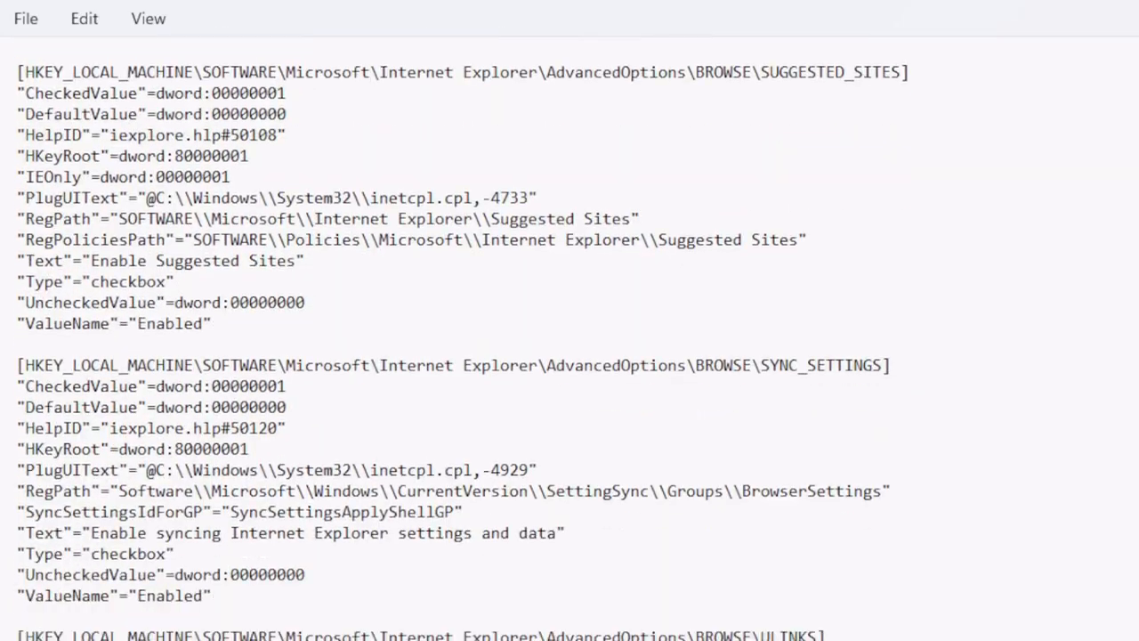
{"action": "scroll", "coordinate": [570, 338], "scroll_direction": "down", "scroll_amount": 6}
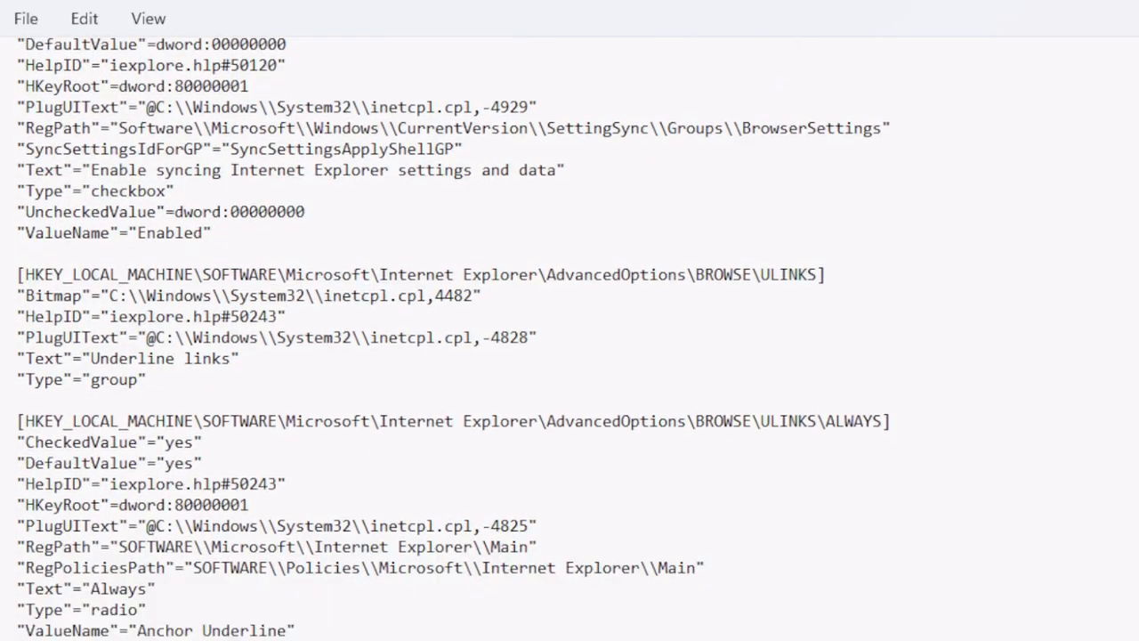
{"action": "scroll", "coordinate": [570, 338], "scroll_direction": "down", "scroll_amount": 4}
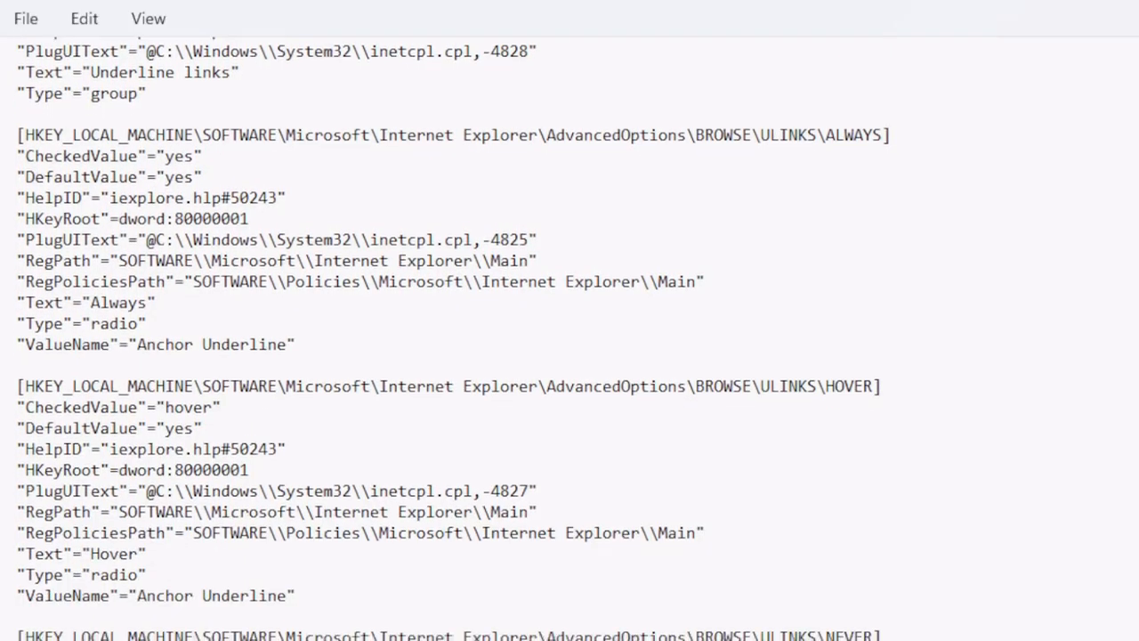
{"action": "scroll", "coordinate": [570, 338], "scroll_direction": "down", "scroll_amount": 4}
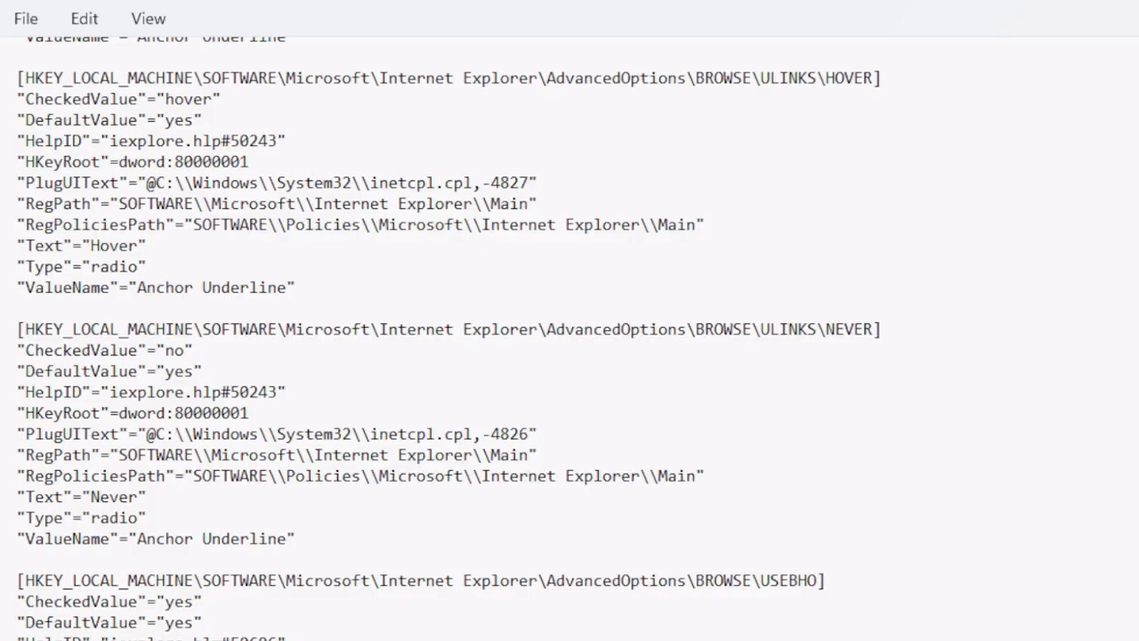
Read through the Internet Explorer CRYPTO, INTERNATIONAL and Capabilities\Roaming keys, continuing into the Extension Compatibility entries.
{"action": "scroll", "coordinate": [569, 339], "scroll_direction": "down", "scroll_amount": 20}
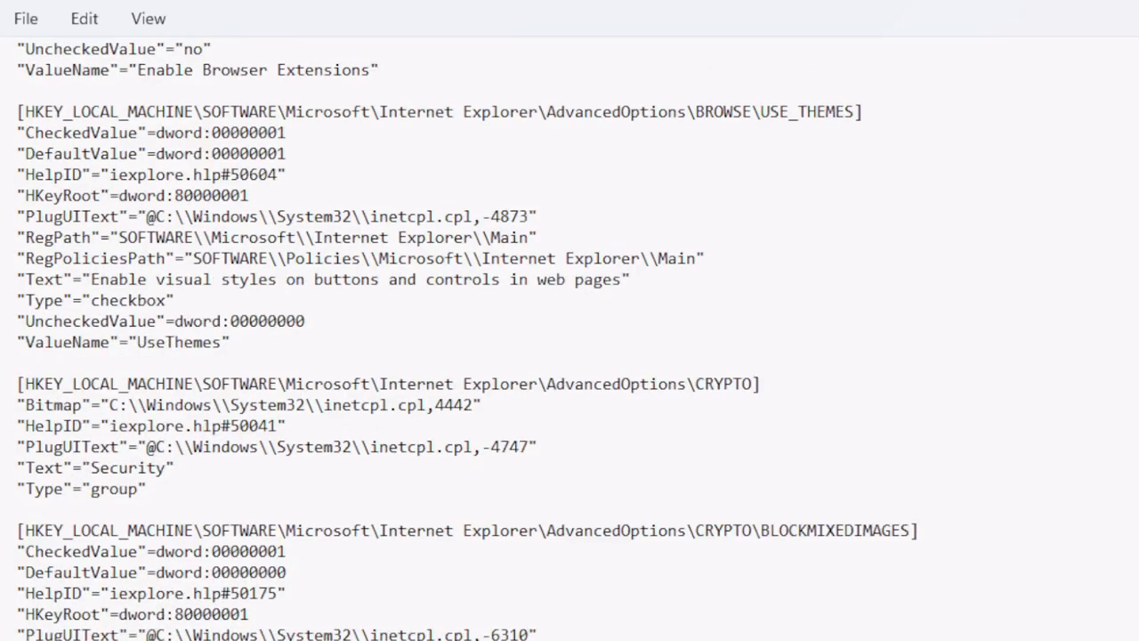
{"action": "scroll", "coordinate": [569, 338], "scroll_direction": "down", "scroll_amount": 20}
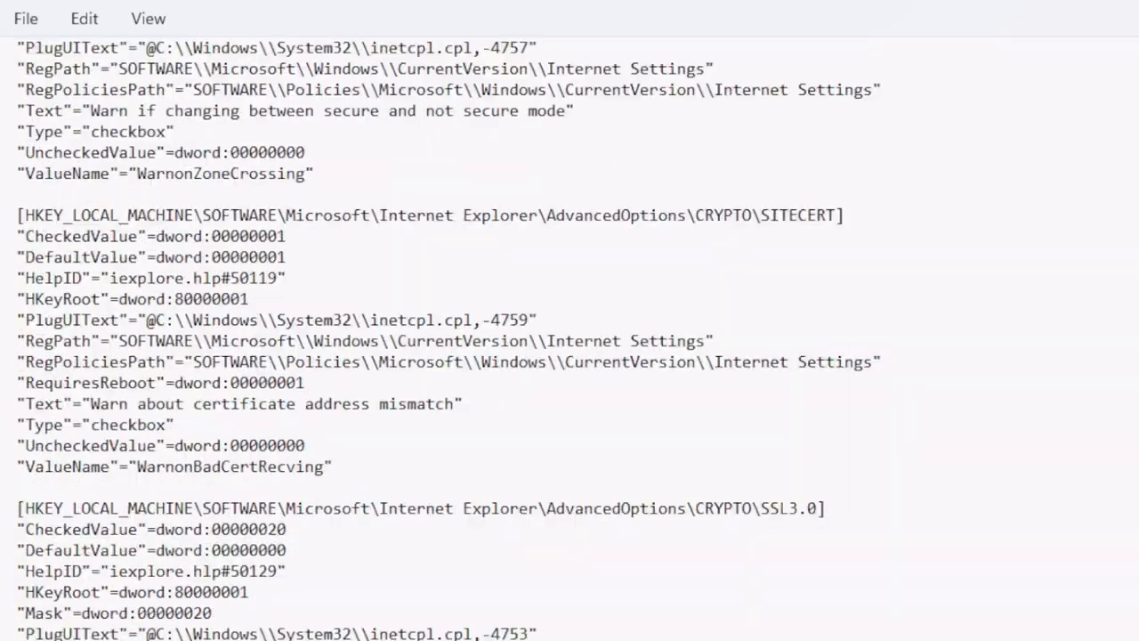
{"action": "scroll", "coordinate": [569, 338], "scroll_direction": "down", "scroll_amount": 20}
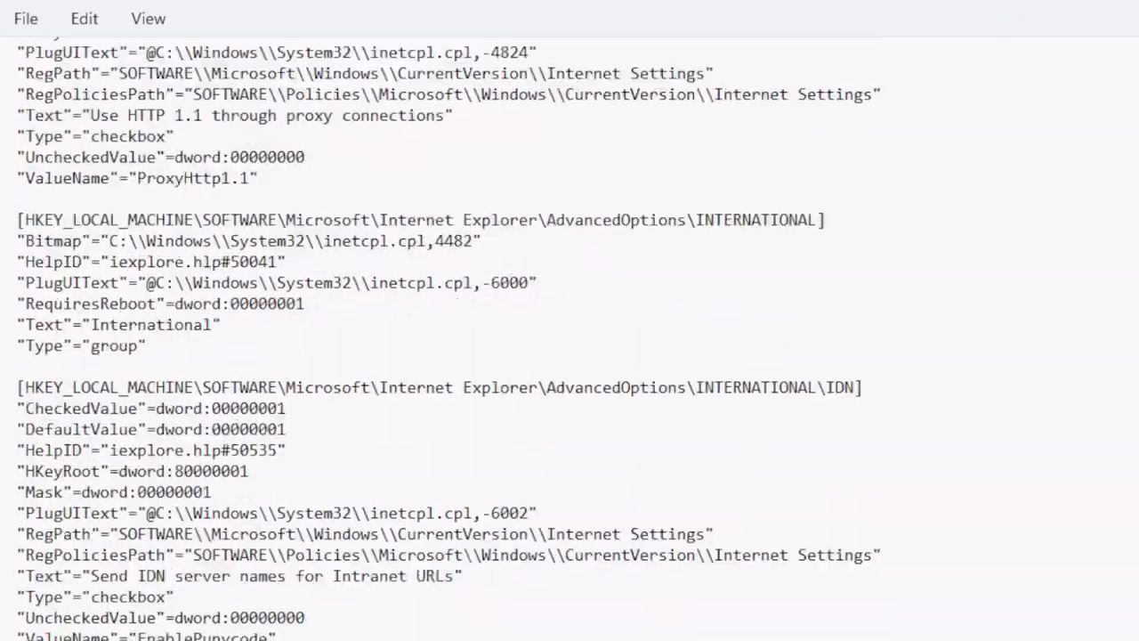
{"action": "scroll", "coordinate": [569, 338], "scroll_direction": "down", "scroll_amount": 20}
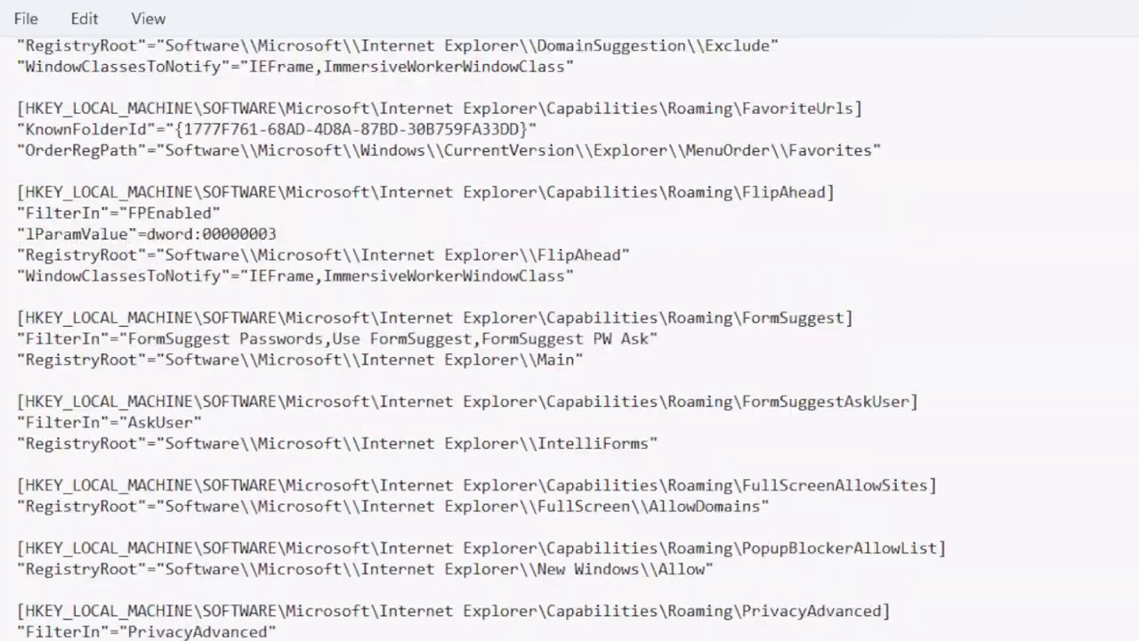
{"action": "scroll", "coordinate": [569, 338], "scroll_direction": "down", "scroll_amount": 20}
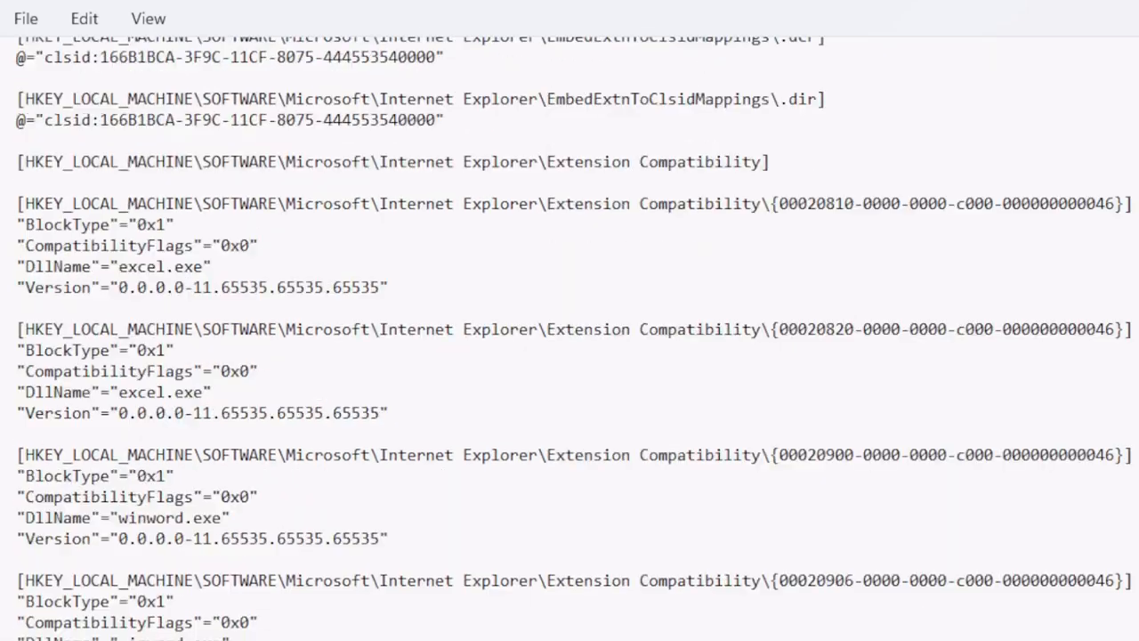
{"action": "scroll", "coordinate": [570, 339], "scroll_direction": "down", "scroll_amount": 20}
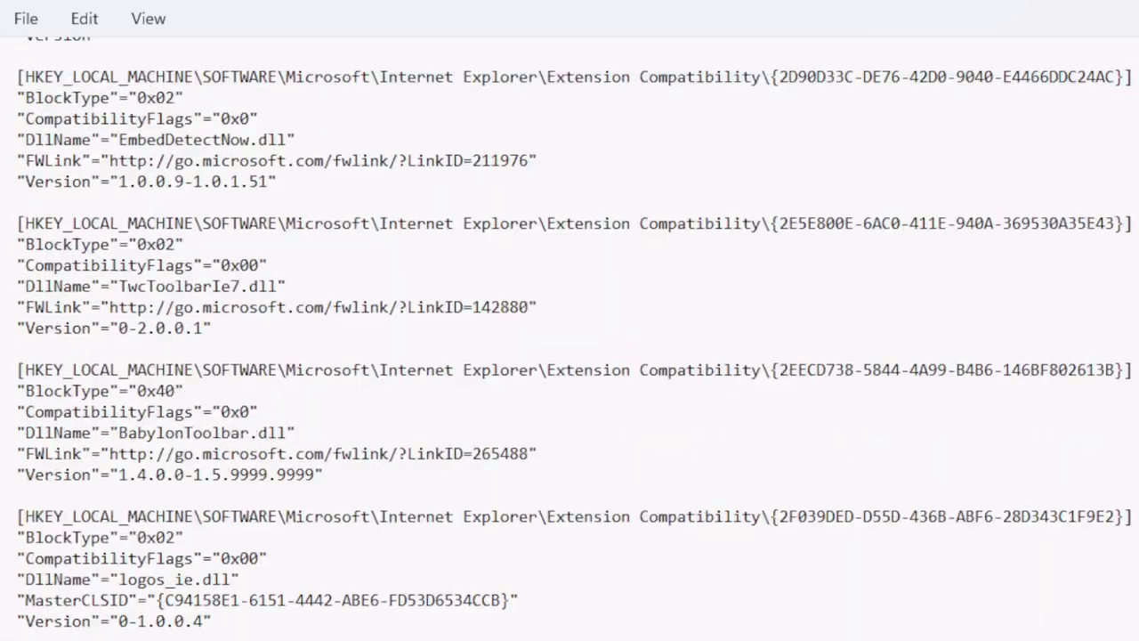
Review the Internet Explorer Extension Compatibility, Low Rights, FeatureControl and UrlTemplate keys, continuing into the binary data after them.
{"action": "scroll", "coordinate": [570, 338], "scroll_direction": "down", "scroll_amount": 20}
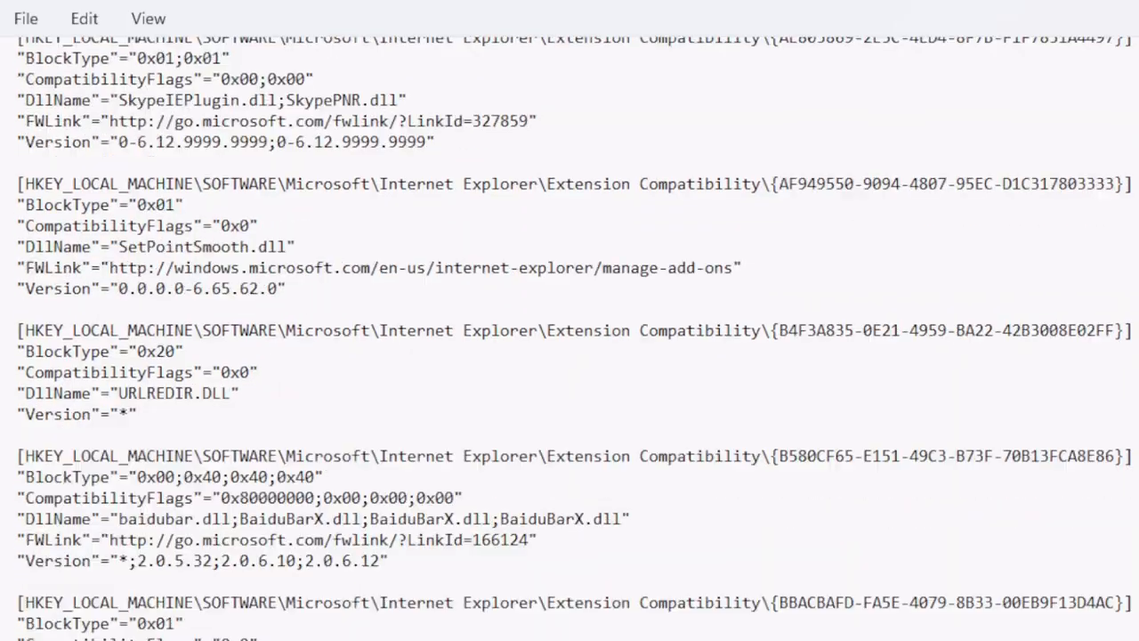
{"action": "scroll", "coordinate": [570, 338], "scroll_direction": "down", "scroll_amount": 20}
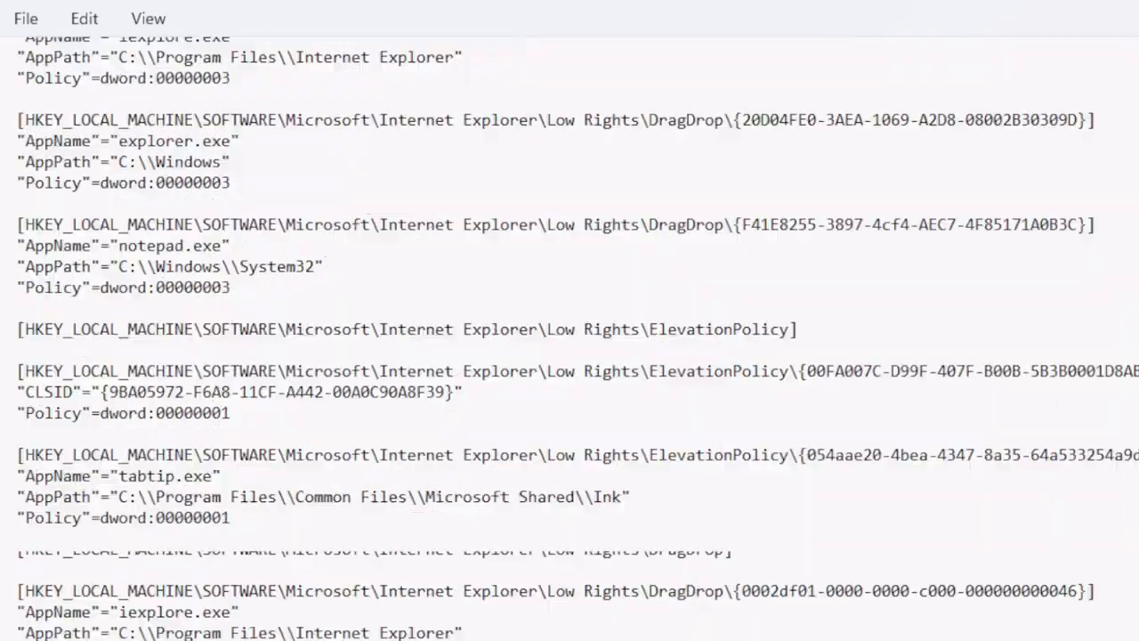
{"action": "scroll", "coordinate": [570, 338], "scroll_direction": "down", "scroll_amount": 20}
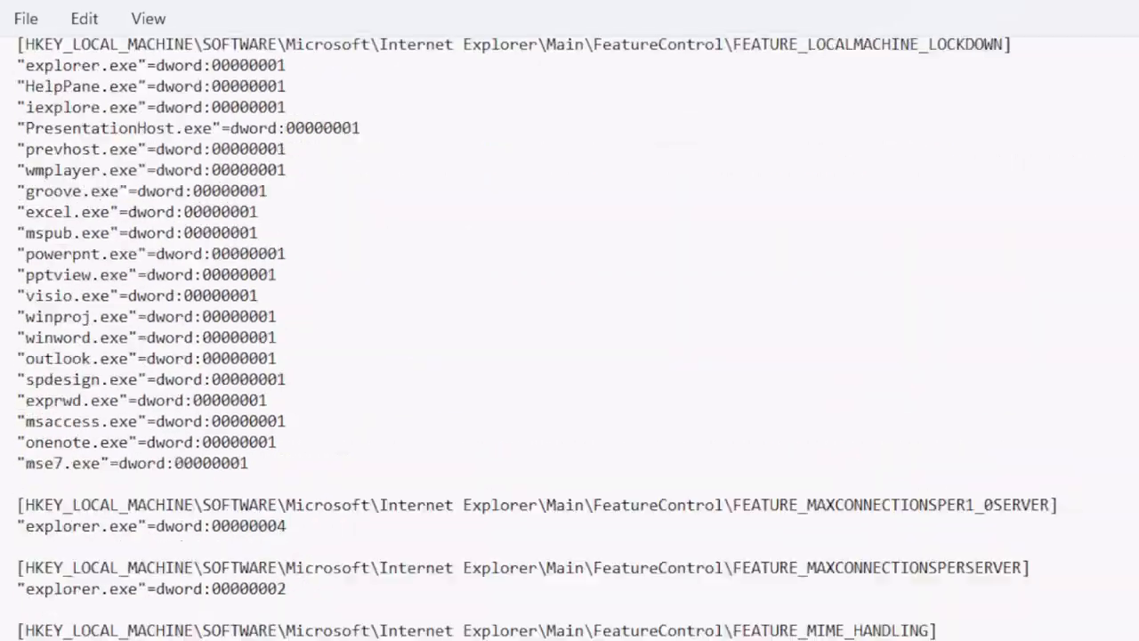
{"action": "scroll", "coordinate": [570, 338], "scroll_direction": "down", "scroll_amount": 20}
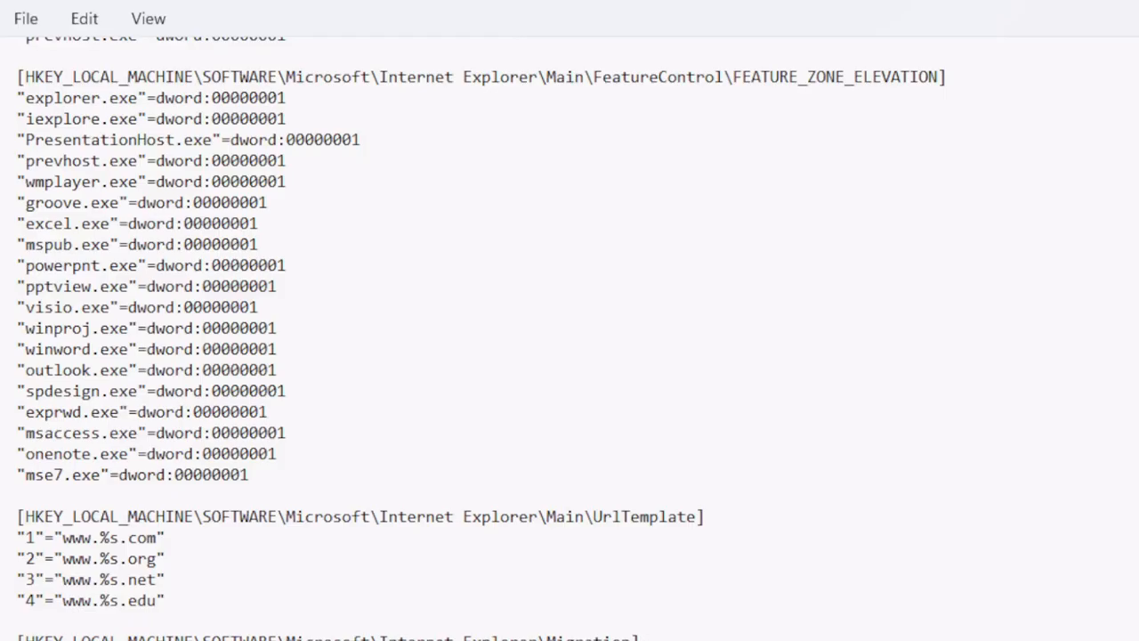
{"action": "scroll", "coordinate": [570, 338], "scroll_direction": "down", "scroll_amount": 20}
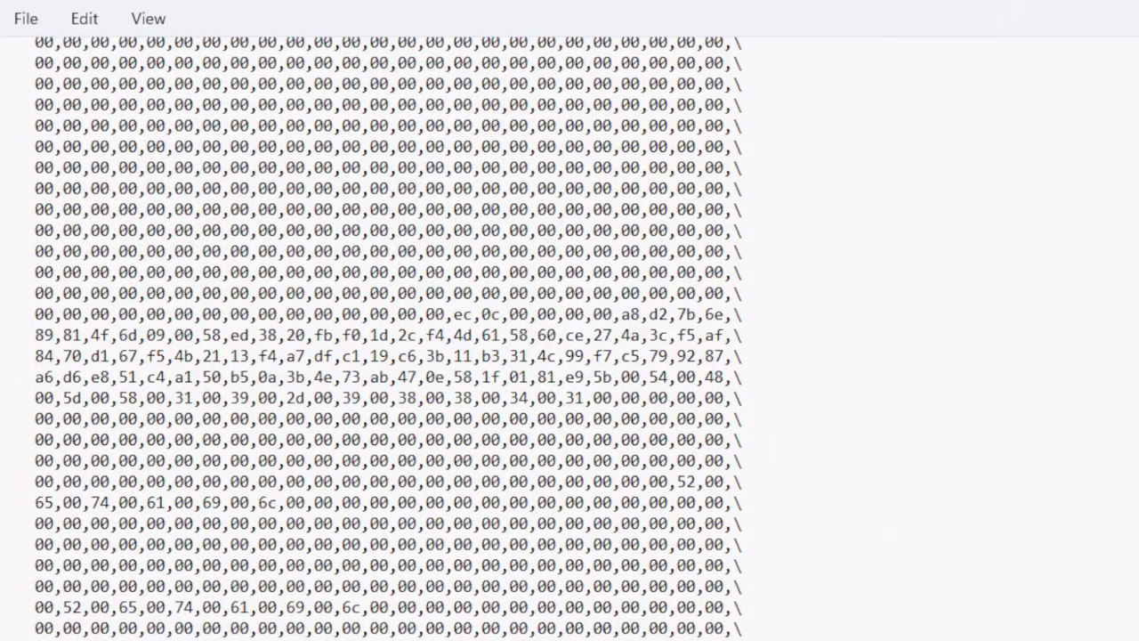
Examine the Internet Explorer Styles, Transitions, UnattendBackup and URL Compatibility keys in the registry file.
{"action": "scroll", "coordinate": [570, 338], "scroll_direction": "down", "scroll_amount": 6}
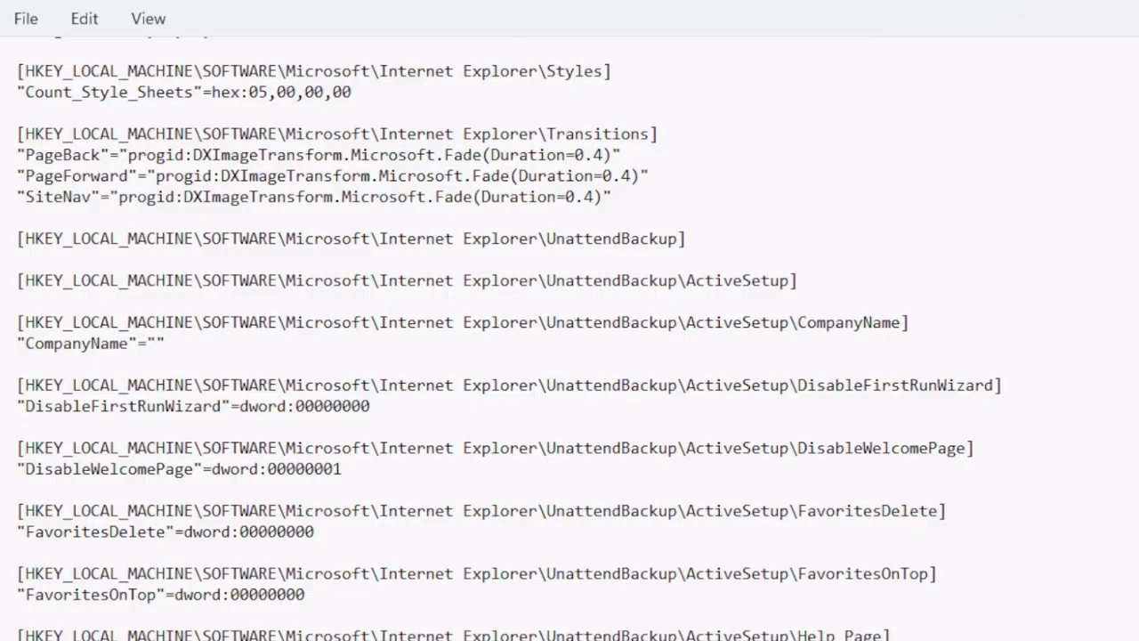
{"action": "scroll", "coordinate": [569, 338], "scroll_direction": "down", "scroll_amount": 7}
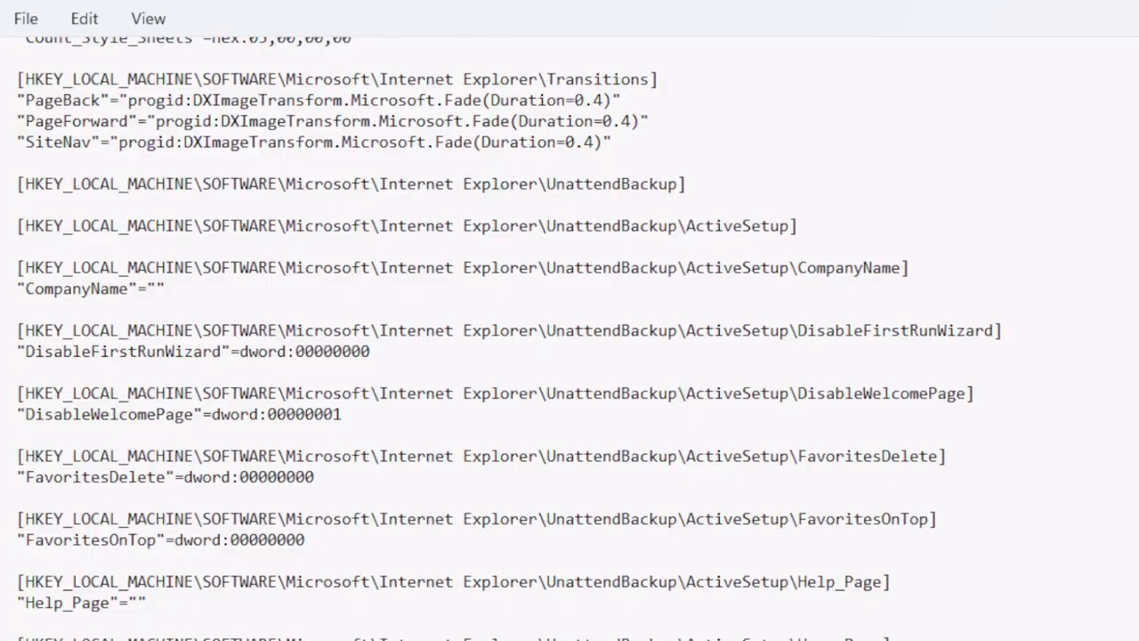
{"action": "scroll", "coordinate": [569, 338], "scroll_direction": "down", "scroll_amount": 10}
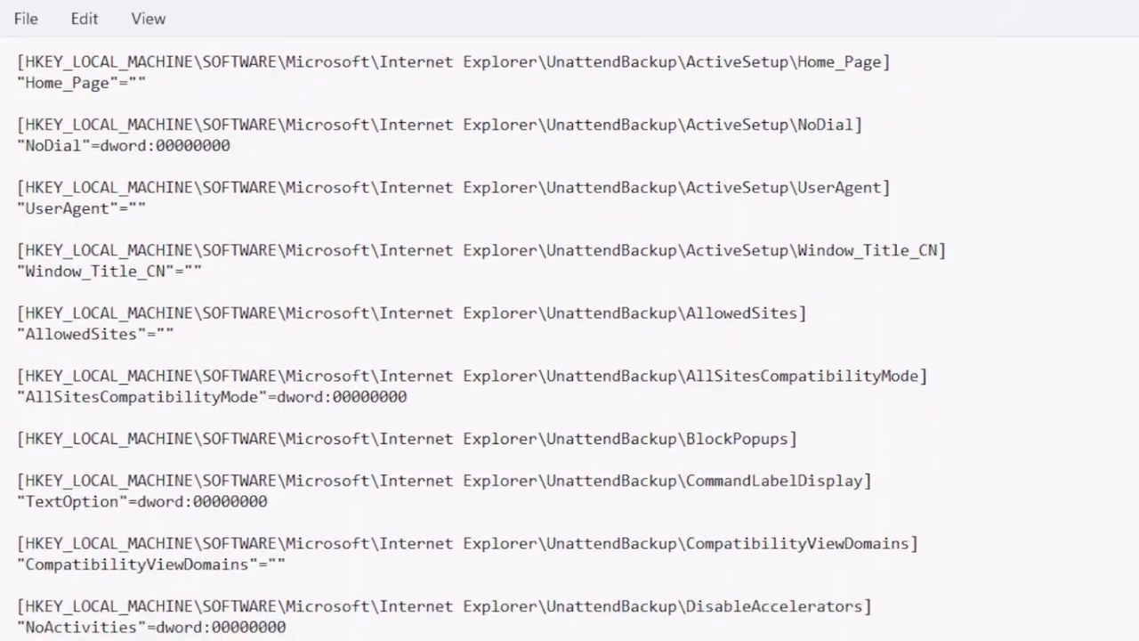
{"action": "scroll", "coordinate": [570, 338], "scroll_direction": "down", "scroll_amount": 13}
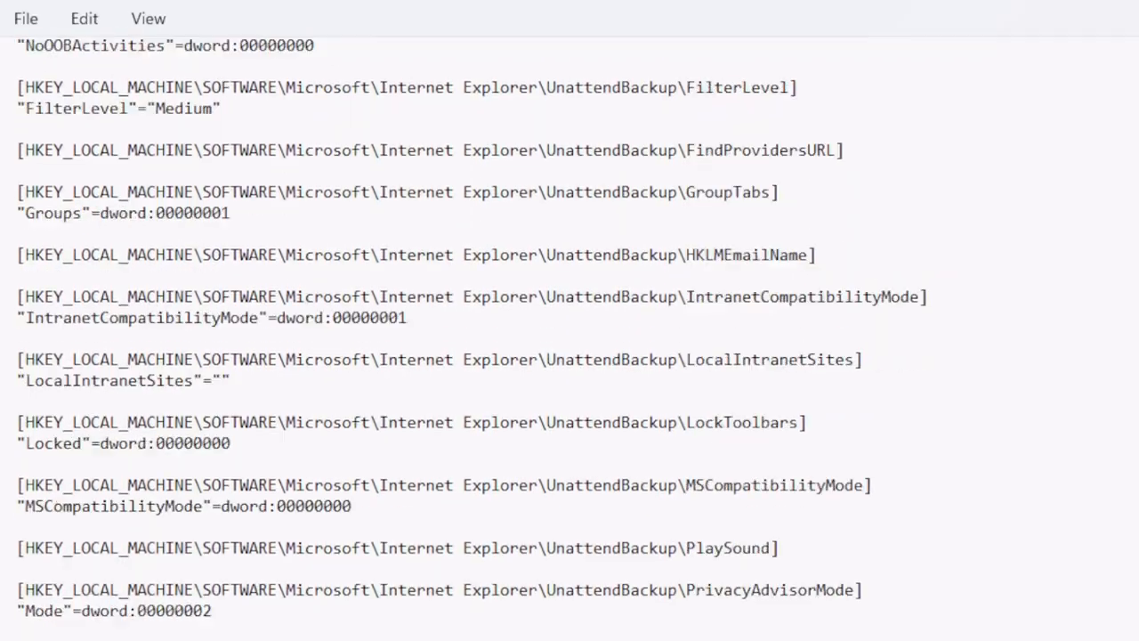
{"action": "scroll", "coordinate": [570, 339], "scroll_direction": "down", "scroll_amount": 9}
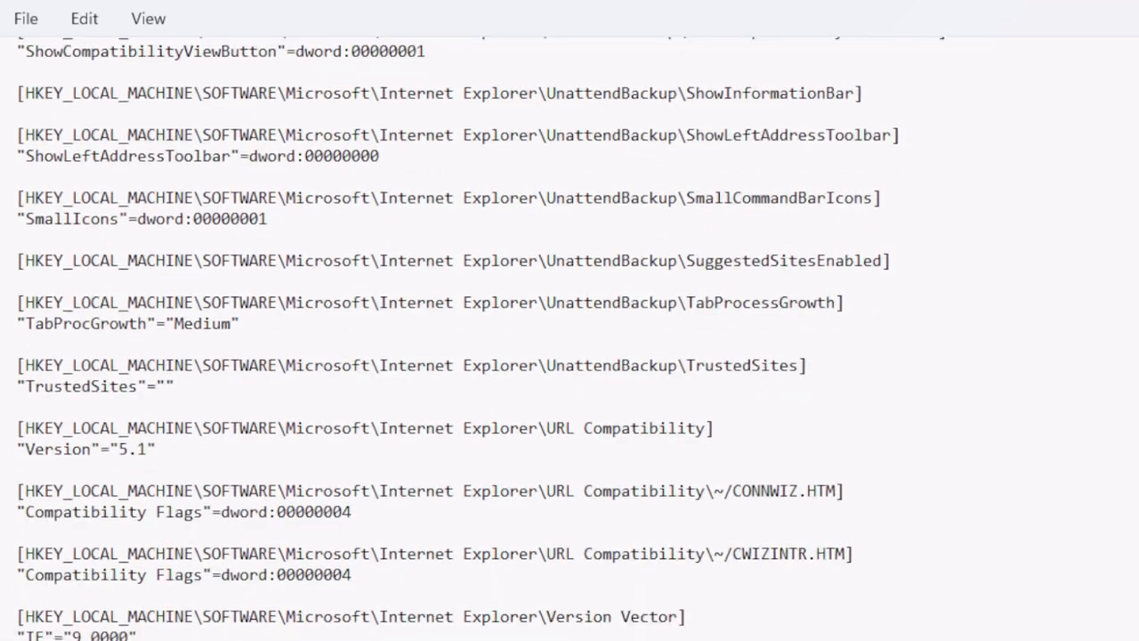
Read through the LanmanServer, MrxSmb10, mscfile runasuser and NetBT parameters, continuing into the Office COM Compatibility keys.
{"action": "scroll", "coordinate": [570, 338], "scroll_direction": "down", "scroll_amount": 7}
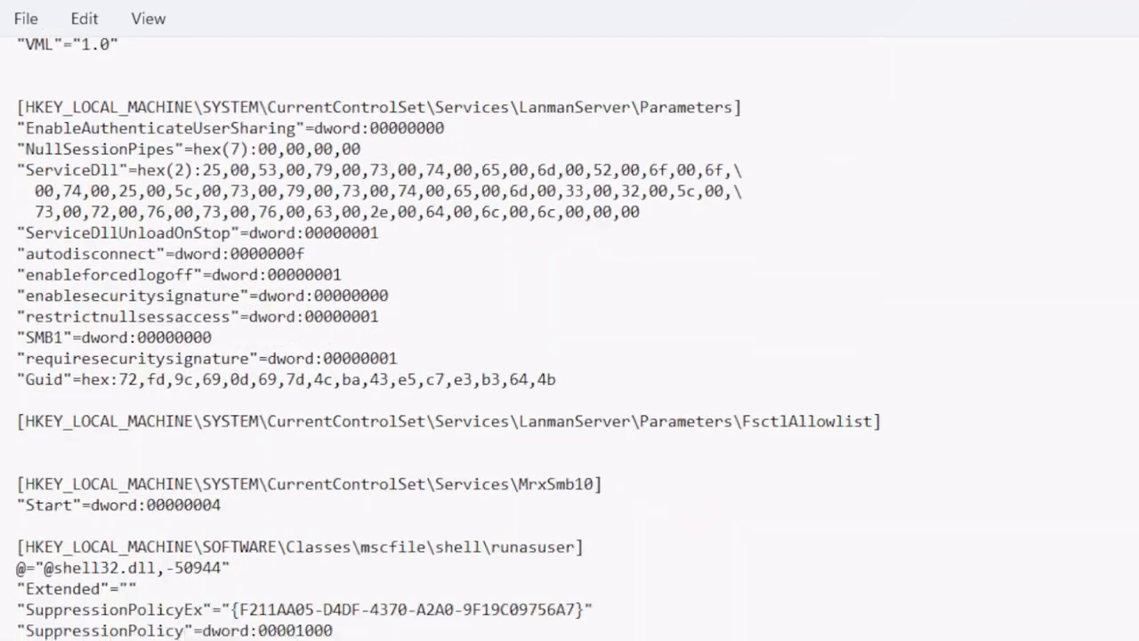
{"action": "scroll", "coordinate": [570, 339], "scroll_direction": "down", "scroll_amount": 3}
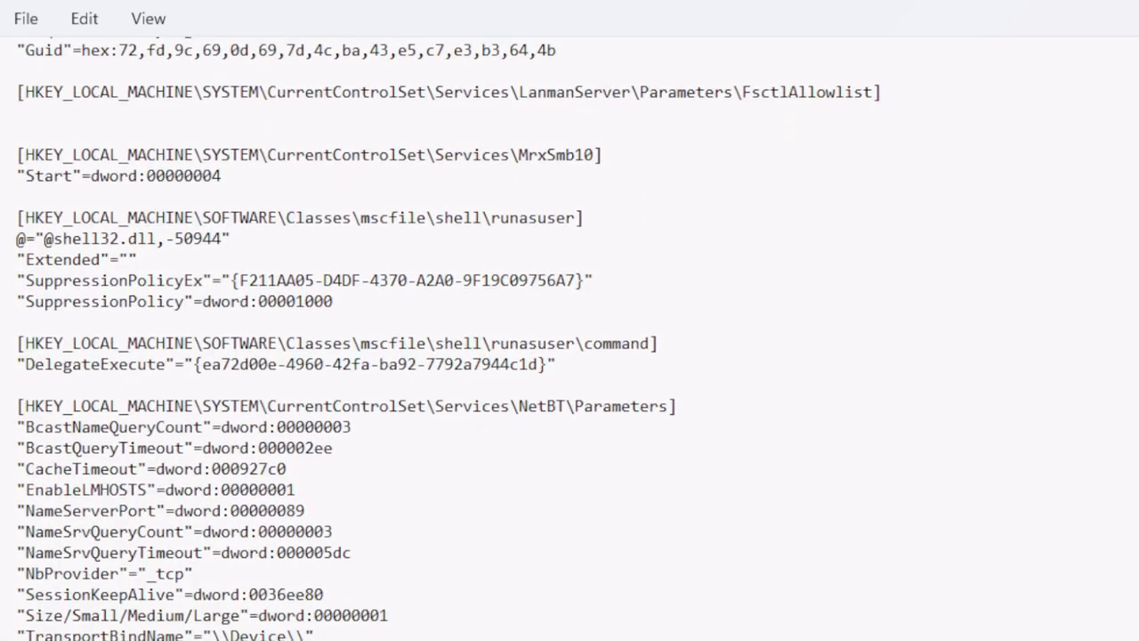
{"action": "scroll", "coordinate": [569, 339], "scroll_direction": "down", "scroll_amount": 6}
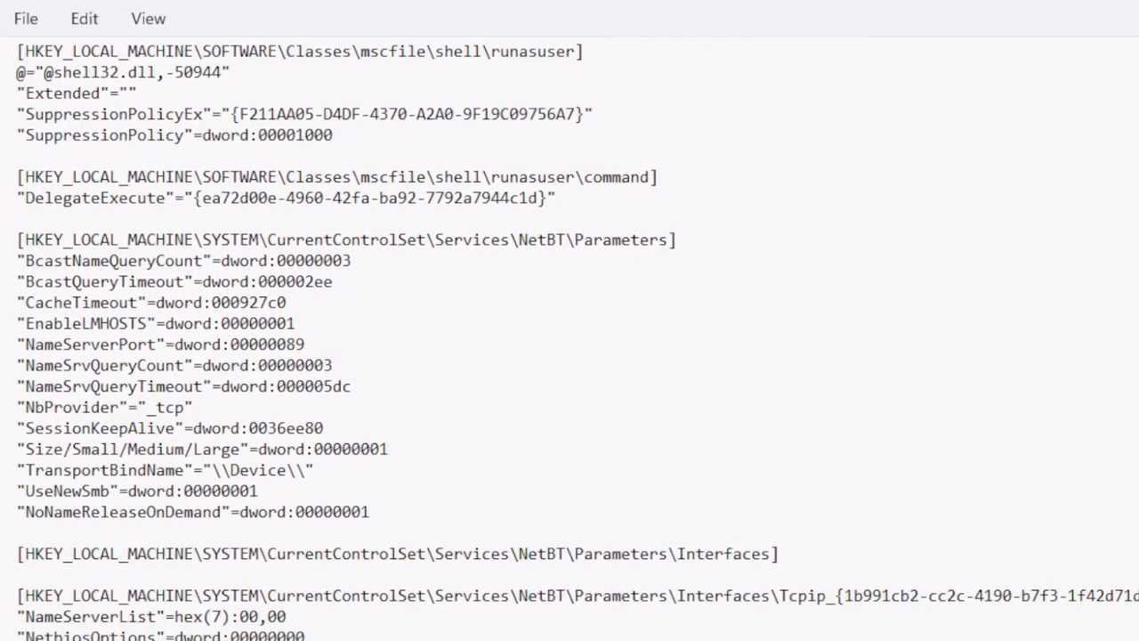
{"action": "scroll", "coordinate": [570, 338], "scroll_direction": "down", "scroll_amount": 6}
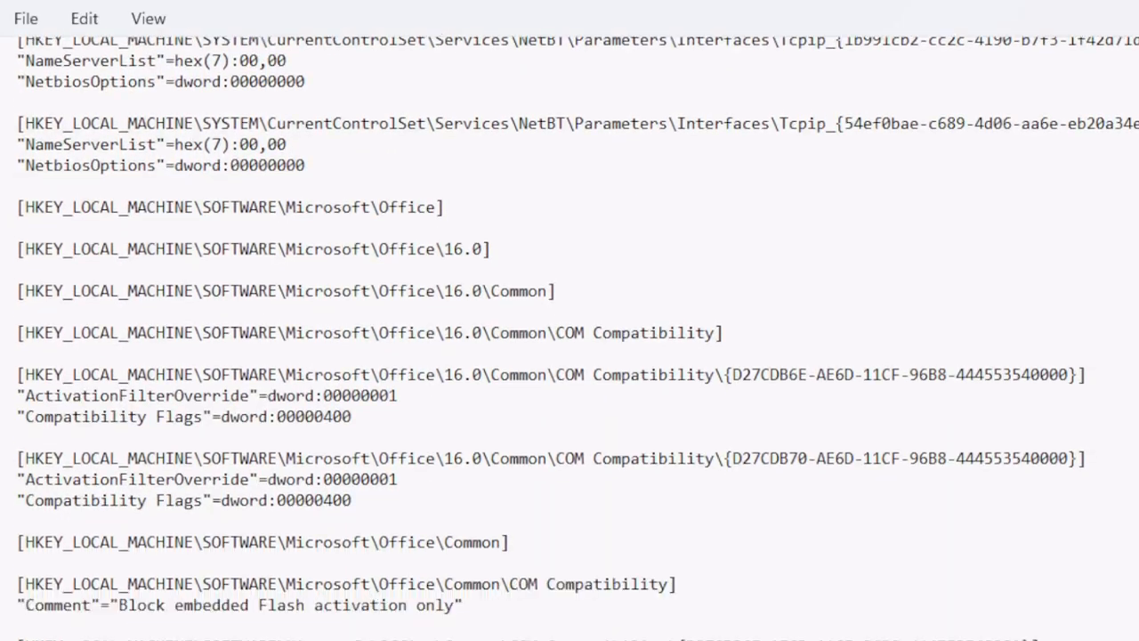
{"action": "scroll", "coordinate": [570, 338], "scroll_direction": "down", "scroll_amount": 1}
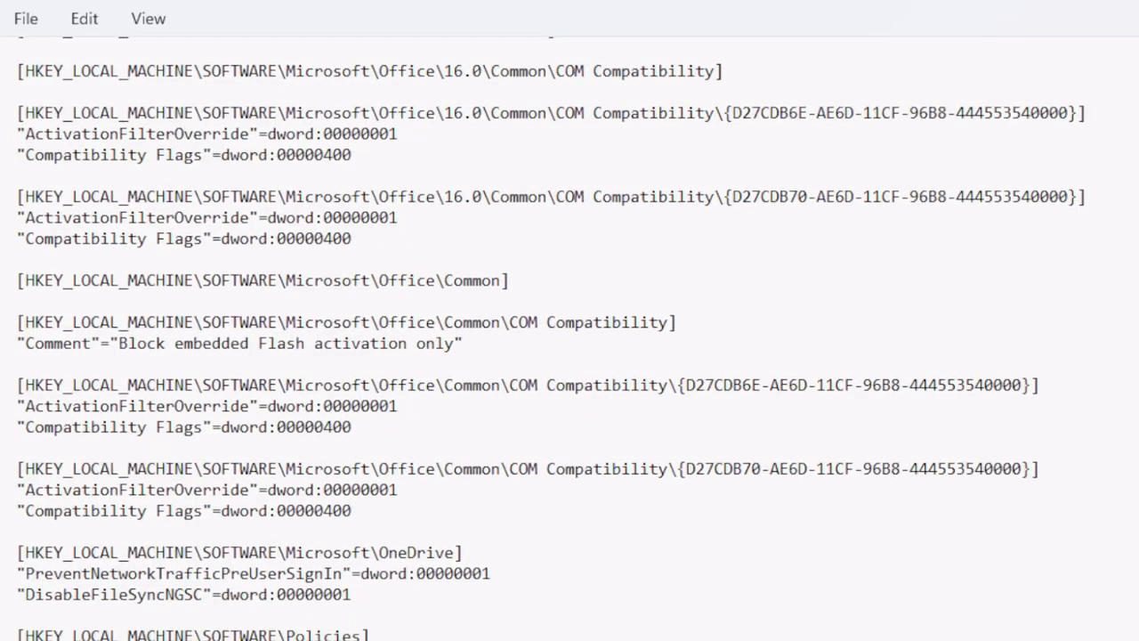
Review the OneDrive values and the Adobe Acrobat Reader and Adobe Acrobat DC FeatureLockdown policies.
{"action": "scroll", "coordinate": [570, 338], "scroll_direction": "down", "scroll_amount": 5}
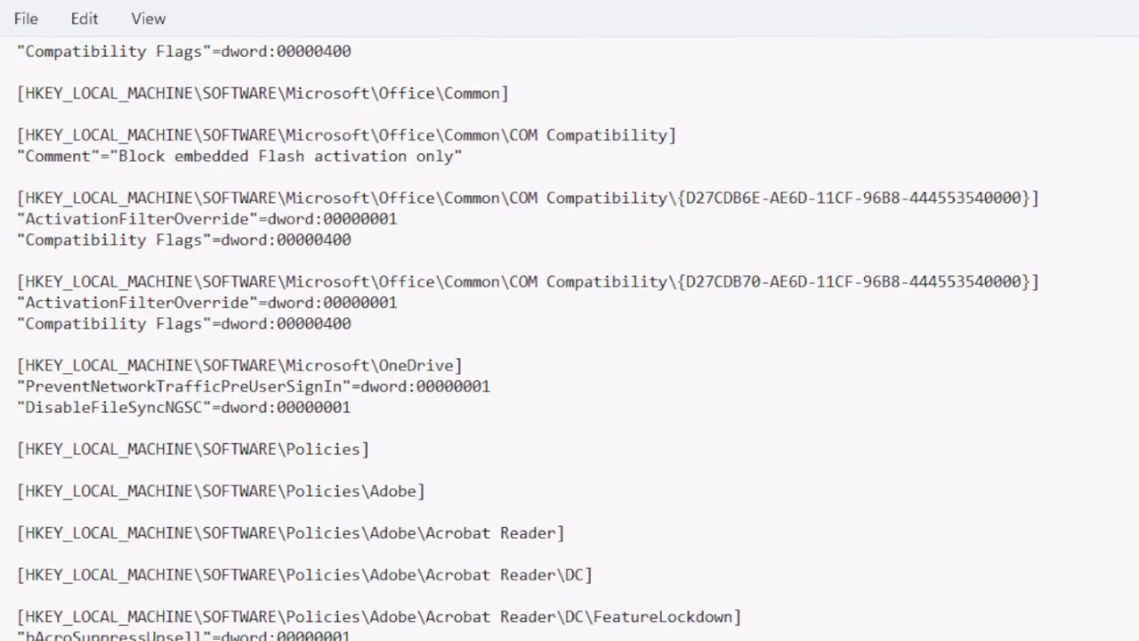
{"action": "scroll", "coordinate": [570, 338], "scroll_direction": "down", "scroll_amount": 4}
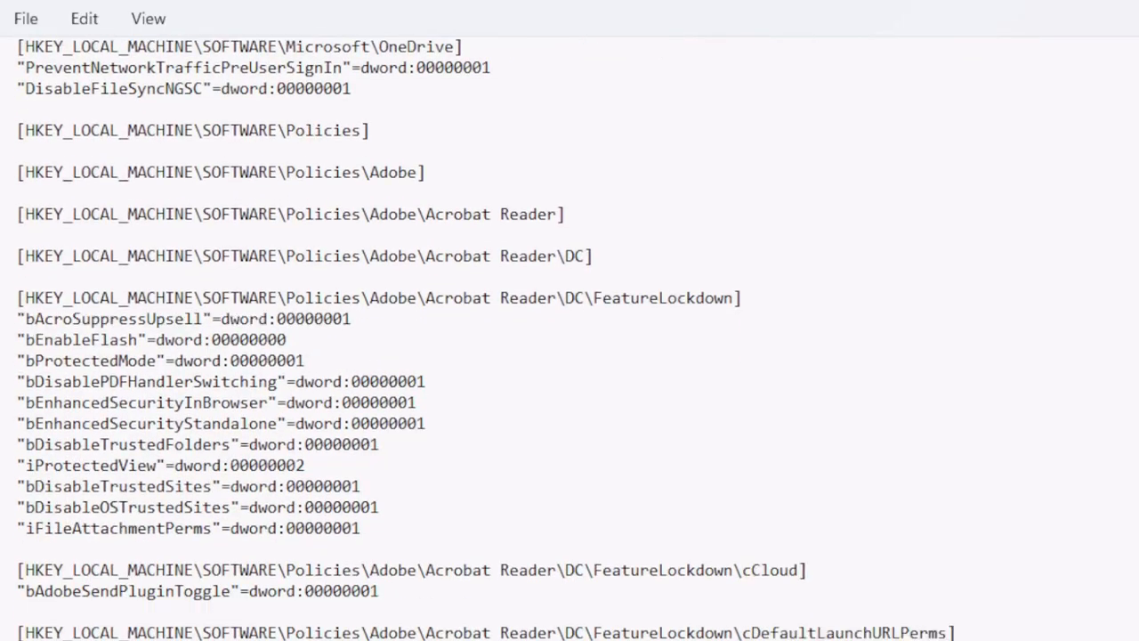
{"action": "scroll", "coordinate": [570, 339], "scroll_direction": "down", "scroll_amount": 2}
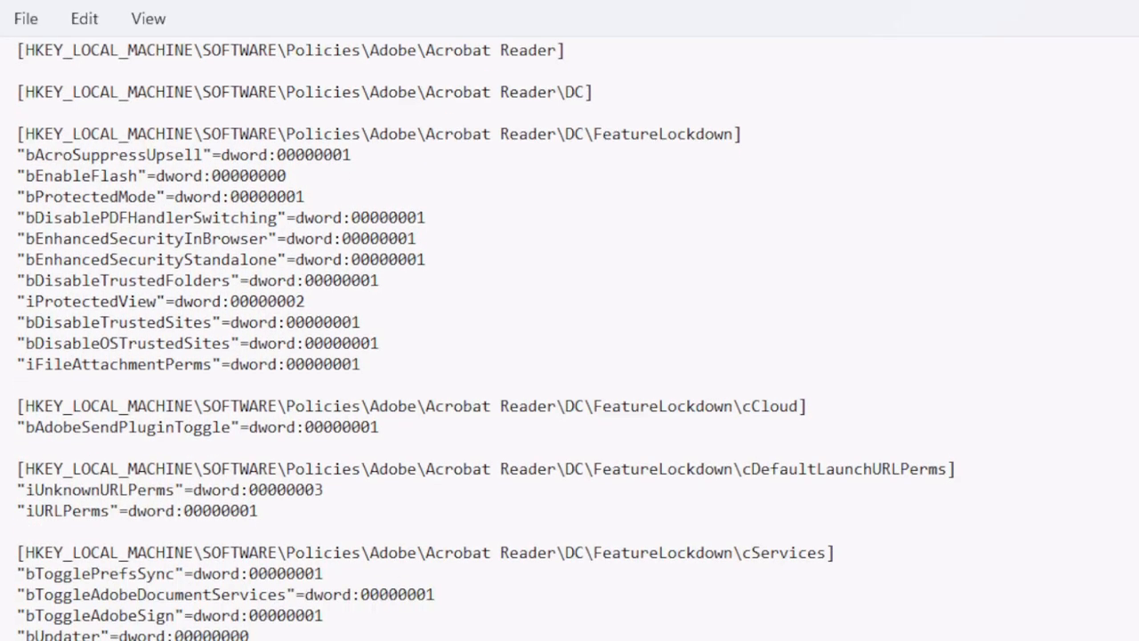
{"action": "scroll", "coordinate": [570, 338], "scroll_direction": "down", "scroll_amount": 4}
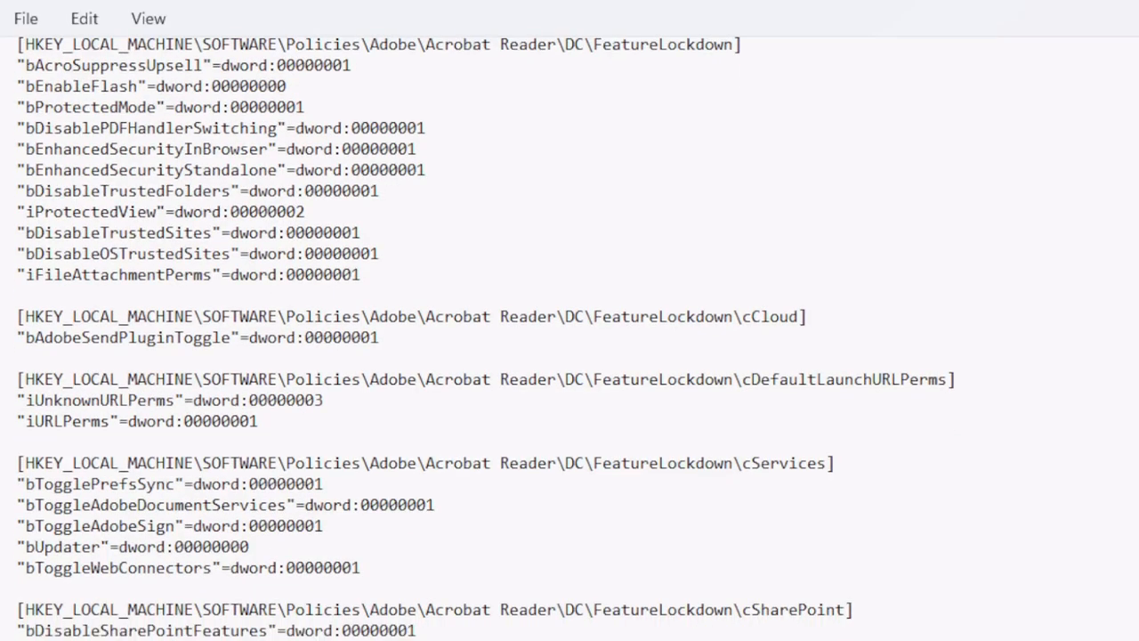
{"action": "scroll", "coordinate": [569, 338], "scroll_direction": "down", "scroll_amount": 9}
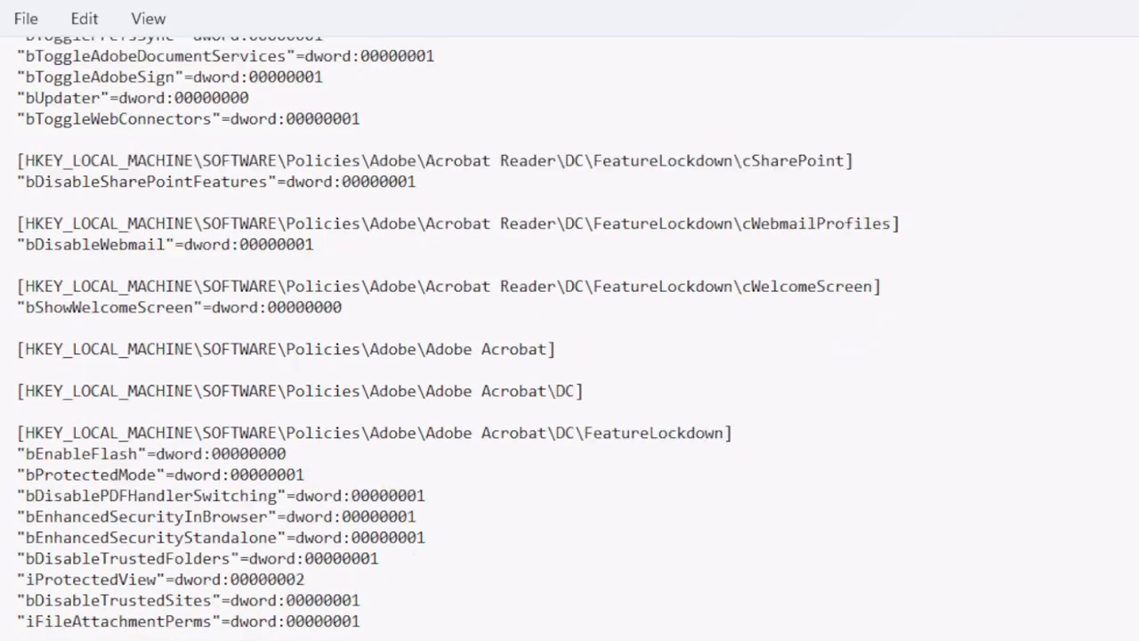
Examine the Google Chrome policy values, including its blocked URL subkeys, and the Microsoft Biometrics policies.
{"action": "scroll", "coordinate": [570, 338], "scroll_direction": "down", "scroll_amount": 12}
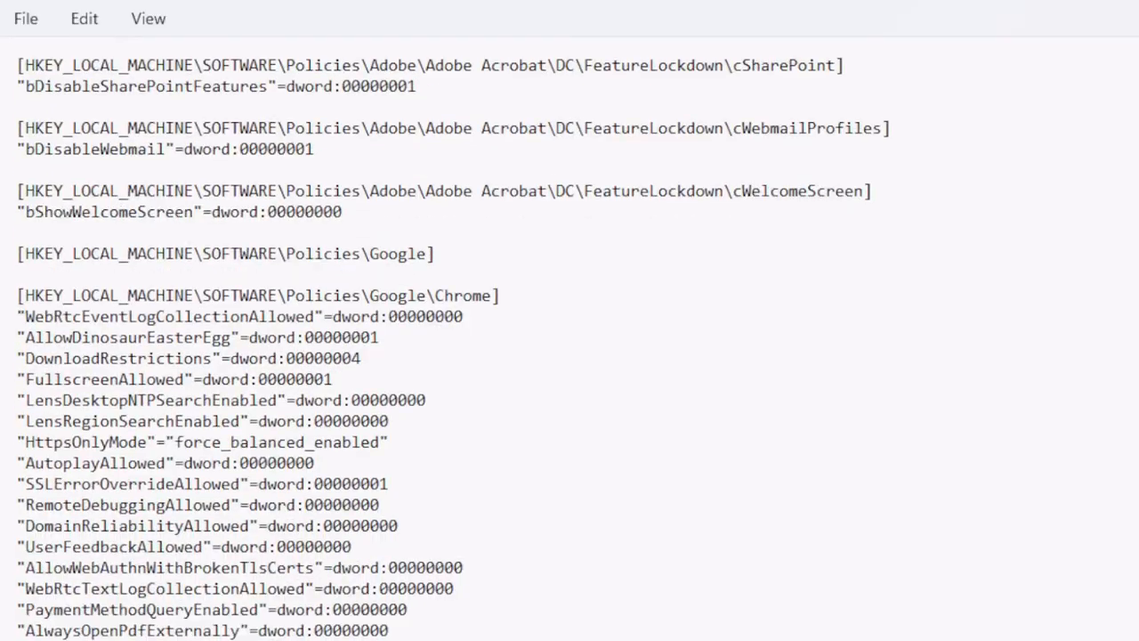
{"action": "scroll", "coordinate": [570, 338], "scroll_direction": "down", "scroll_amount": 16}
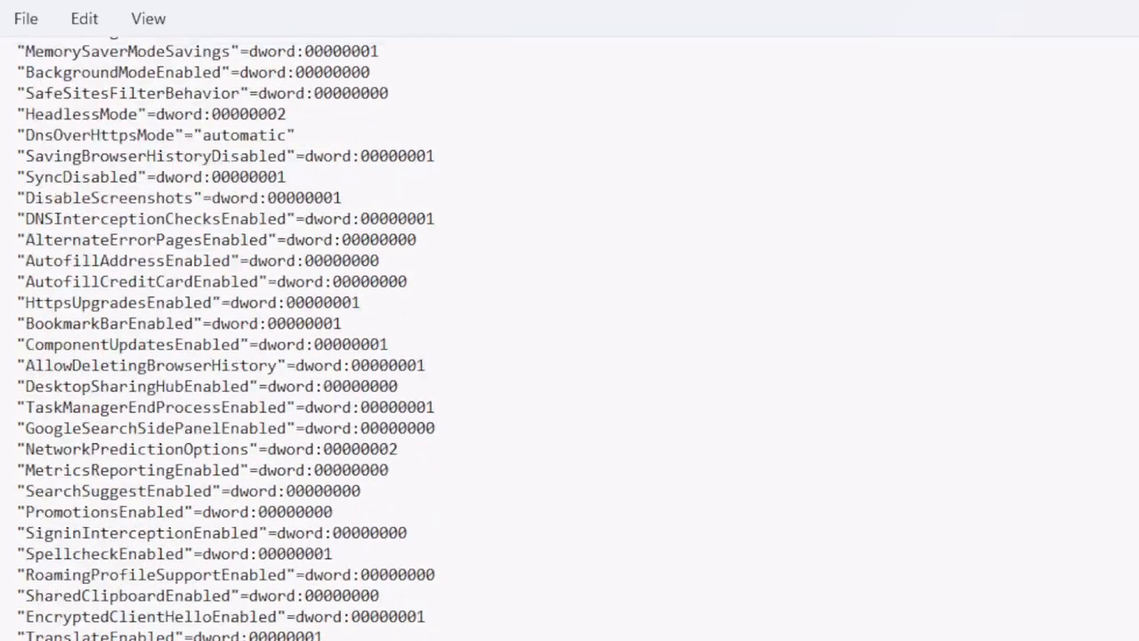
{"action": "scroll", "coordinate": [569, 338], "scroll_direction": "down", "scroll_amount": 4}
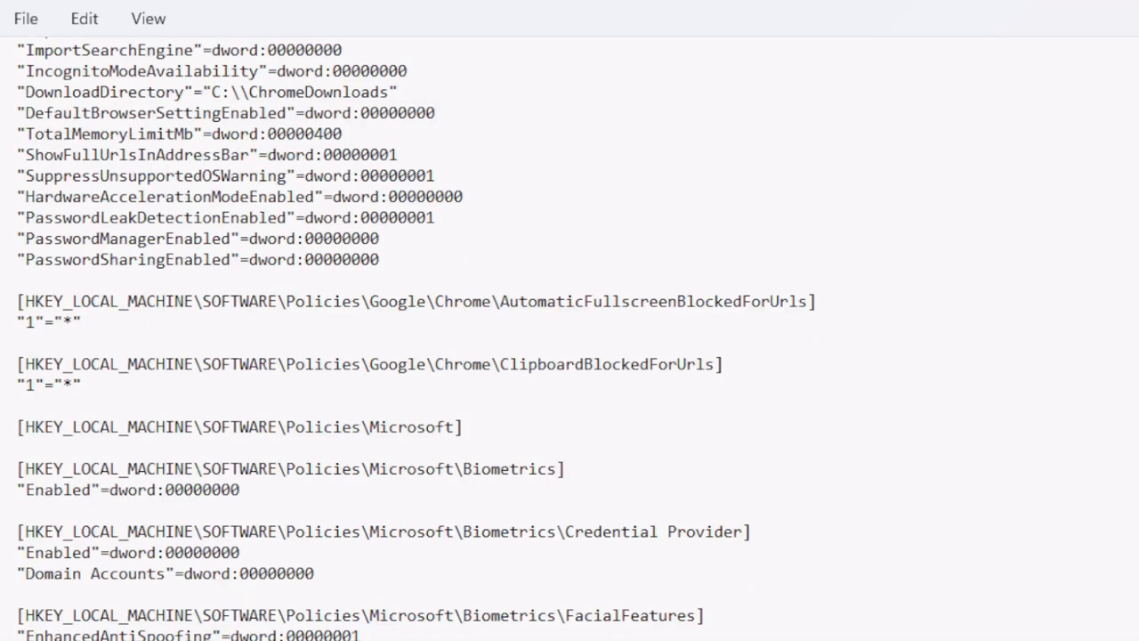
{"action": "scroll", "coordinate": [569, 338], "scroll_direction": "down", "scroll_amount": 8}
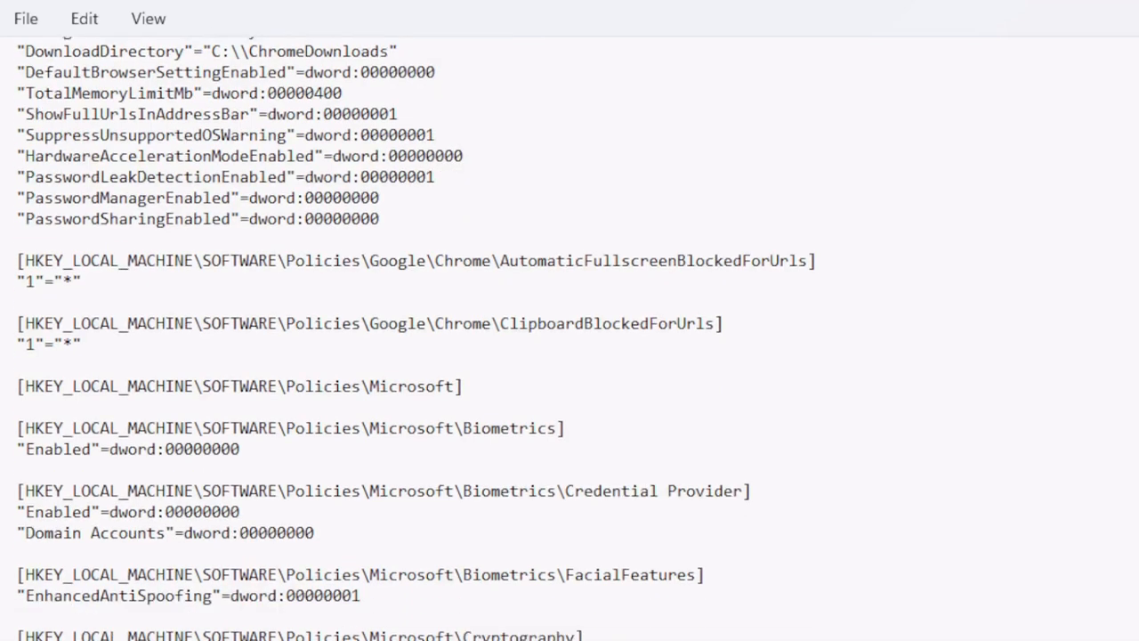
Read through the Cryptography SSL configuration, Microsoft Edge and Internet Explorer policy entries, including Control Panel, Download, Feeds and Main.
{"action": "scroll", "coordinate": [570, 338], "scroll_direction": "down", "scroll_amount": 17}
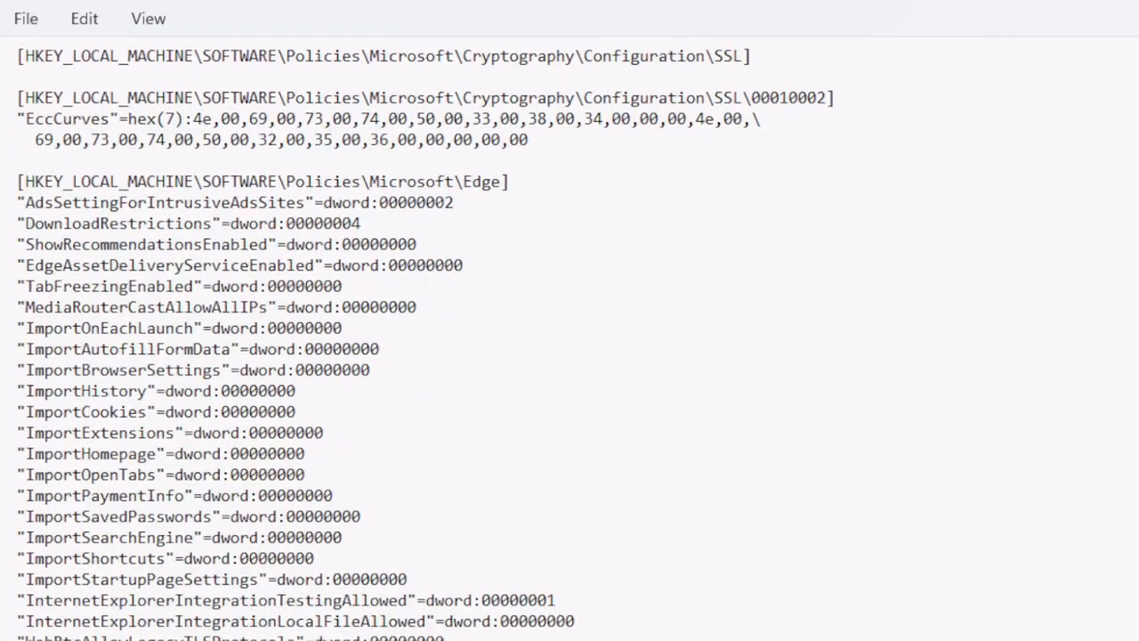
{"action": "scroll", "coordinate": [569, 338], "scroll_direction": "down", "scroll_amount": 20}
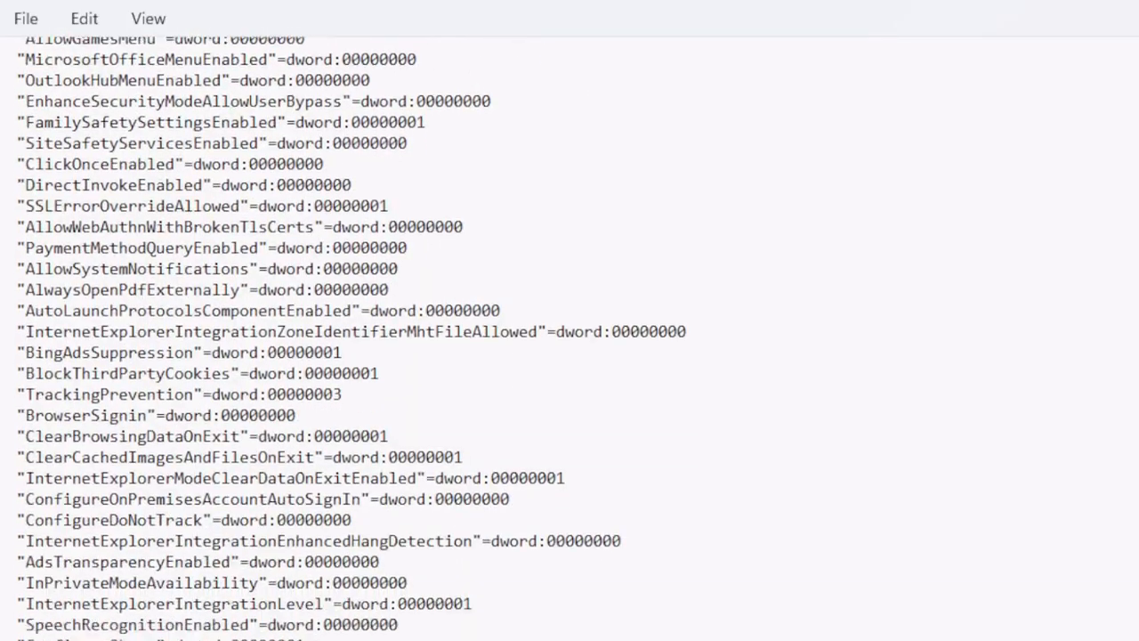
{"action": "scroll", "coordinate": [570, 338], "scroll_direction": "down", "scroll_amount": 7}
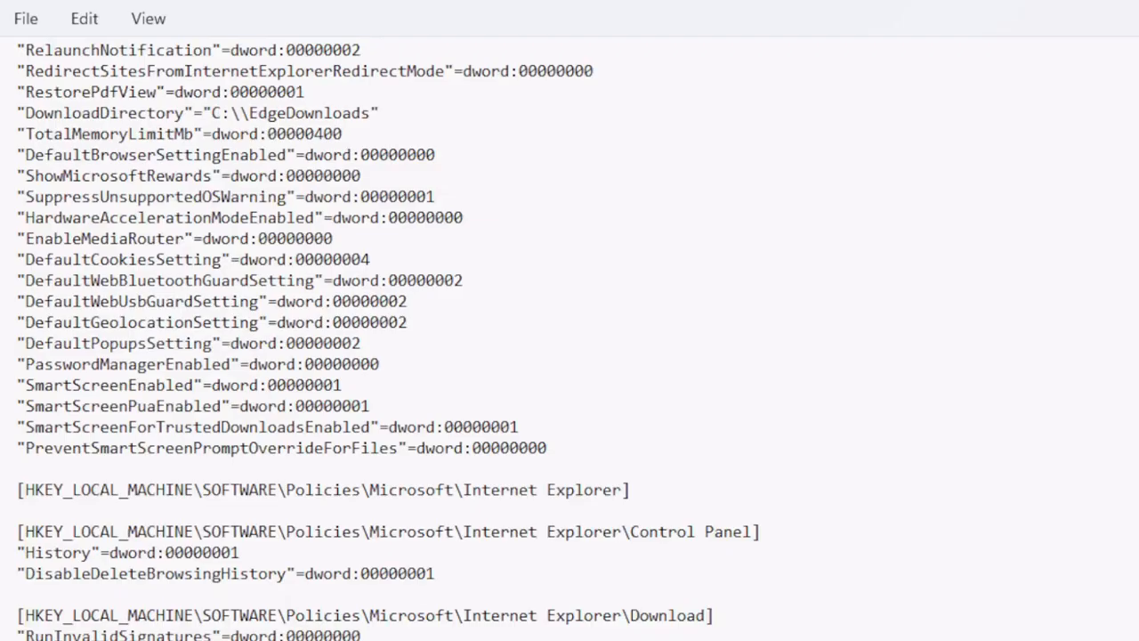
{"action": "scroll", "coordinate": [570, 338], "scroll_direction": "down", "scroll_amount": 3}
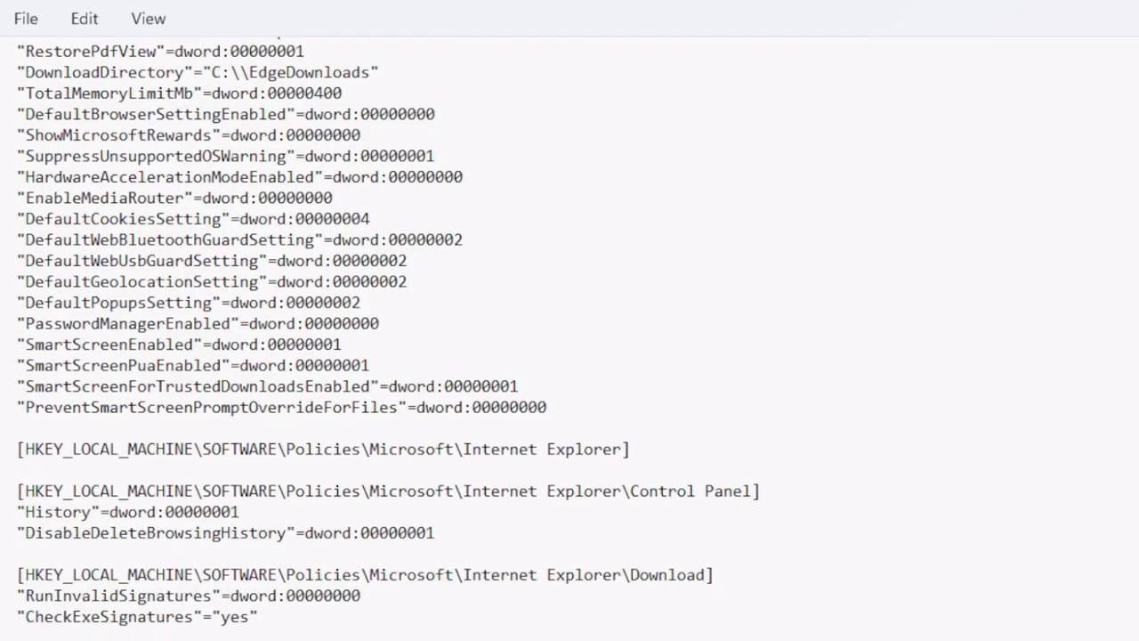
{"action": "scroll", "coordinate": [569, 338], "scroll_direction": "down", "scroll_amount": 9}
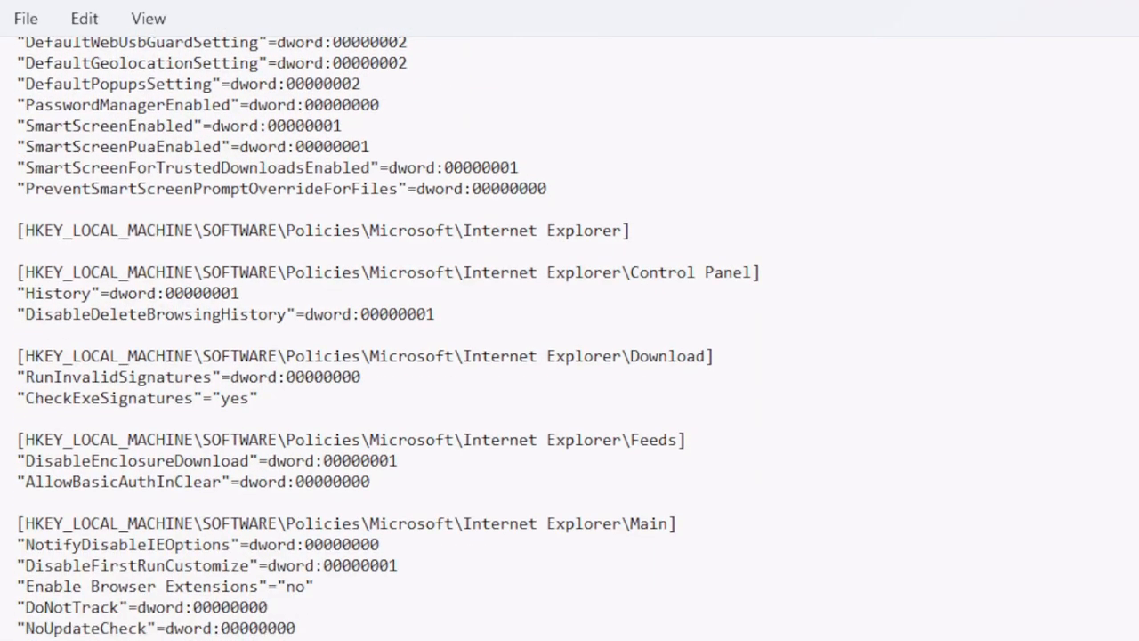
Review the Lync, PassportForWork, Power, SystemCertificates and TPM policies, continuing through the Windows policies to CredentialsDelegation.
{"action": "scroll", "coordinate": [570, 339], "scroll_direction": "down", "scroll_amount": 13}
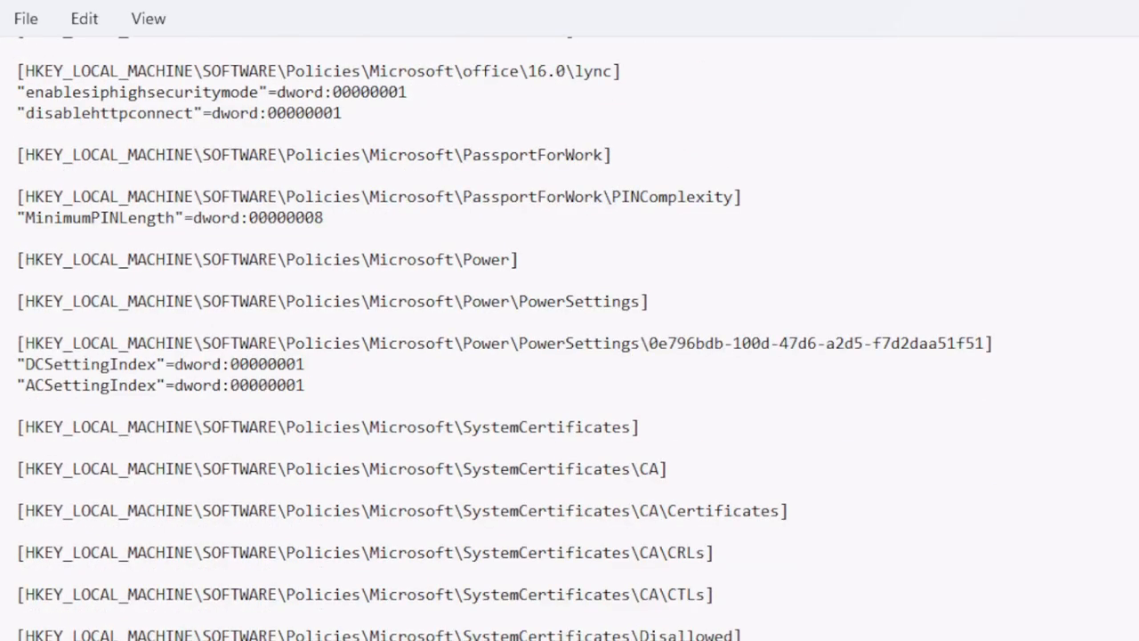
{"action": "scroll", "coordinate": [569, 339], "scroll_direction": "down", "scroll_amount": 5}
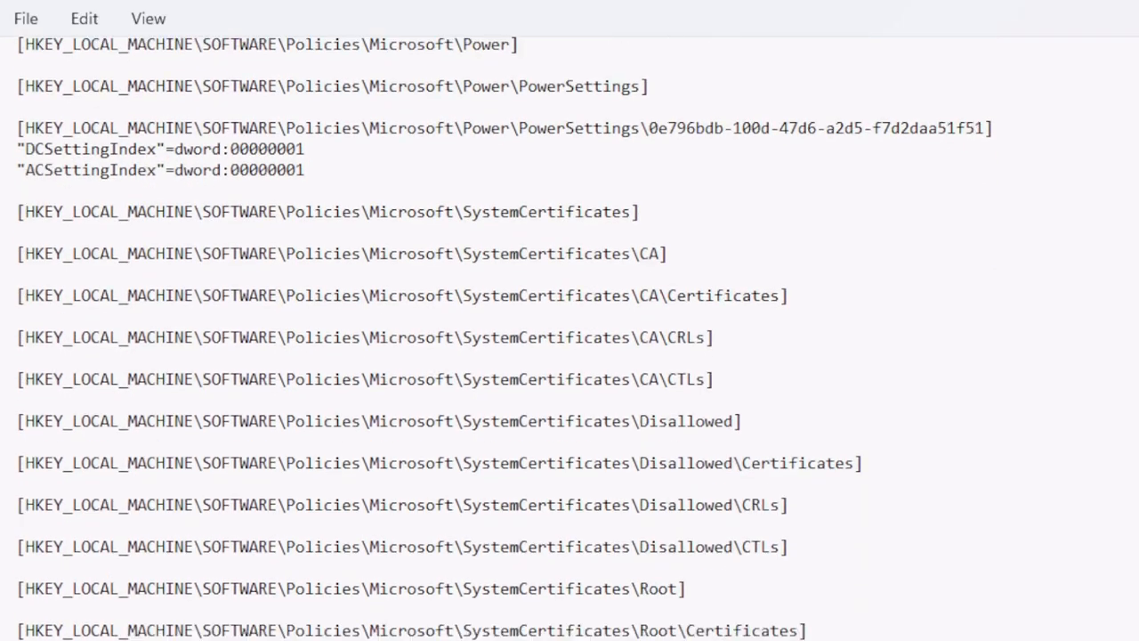
{"action": "scroll", "coordinate": [570, 338], "scroll_direction": "down", "scroll_amount": 1}
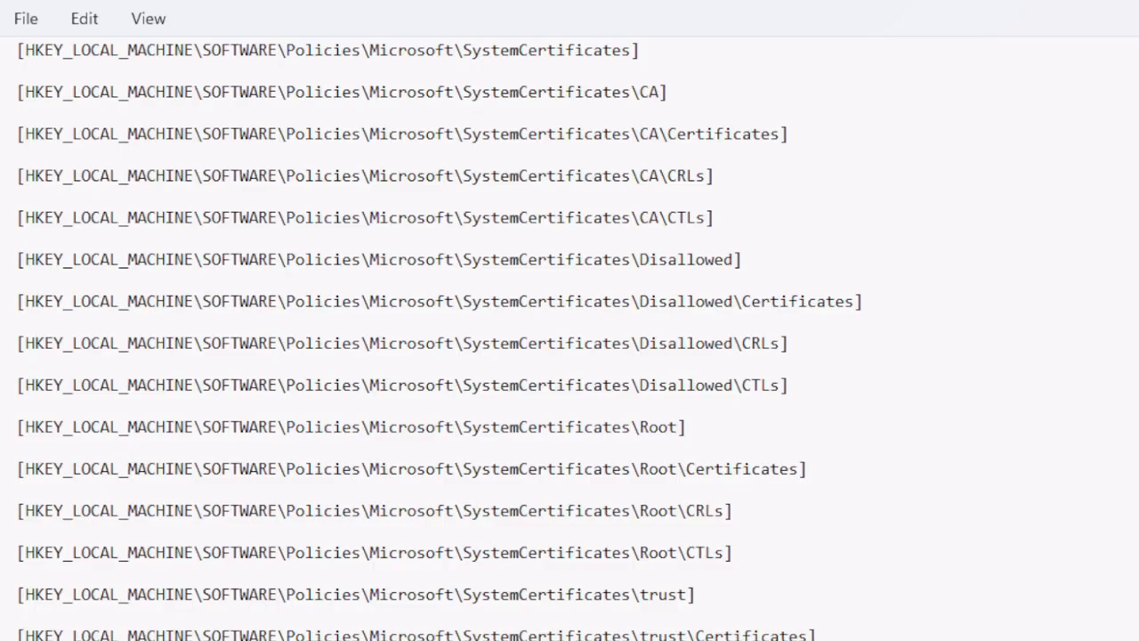
{"action": "scroll", "coordinate": [570, 338], "scroll_direction": "down", "scroll_amount": 4}
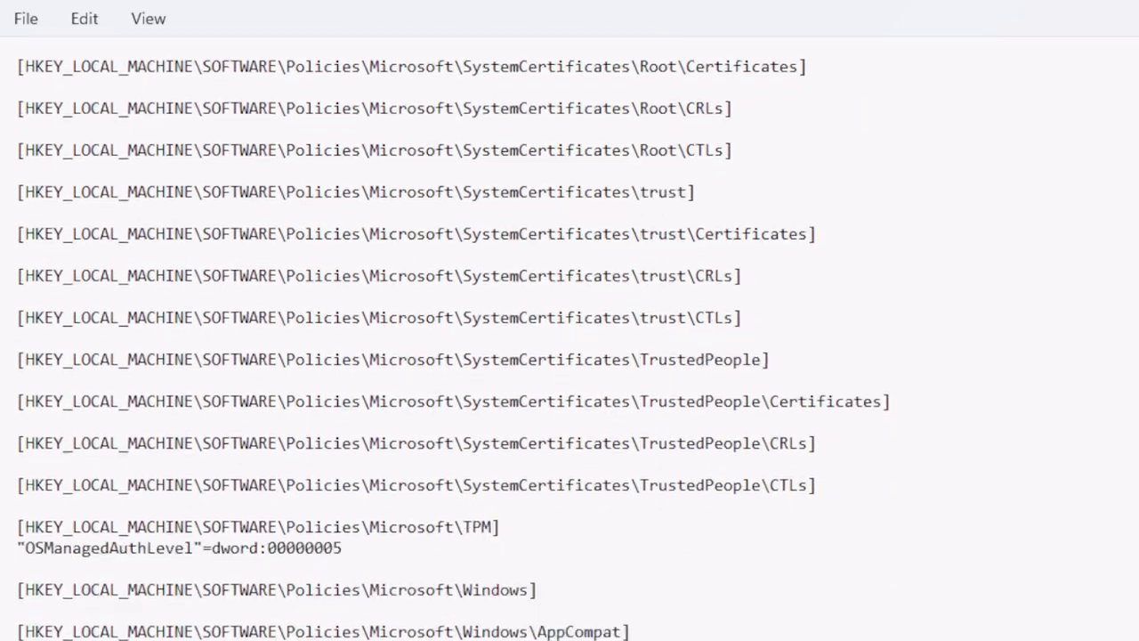
{"action": "scroll", "coordinate": [570, 338], "scroll_direction": "down", "scroll_amount": 6}
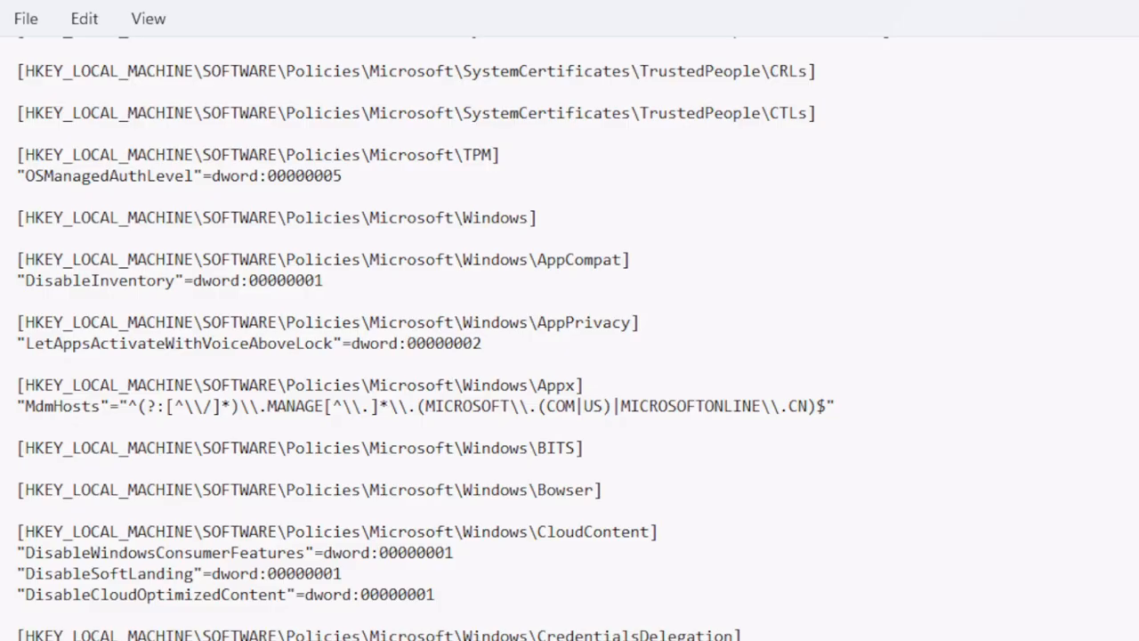
{"action": "scroll", "coordinate": [569, 339], "scroll_direction": "down", "scroll_amount": 12}
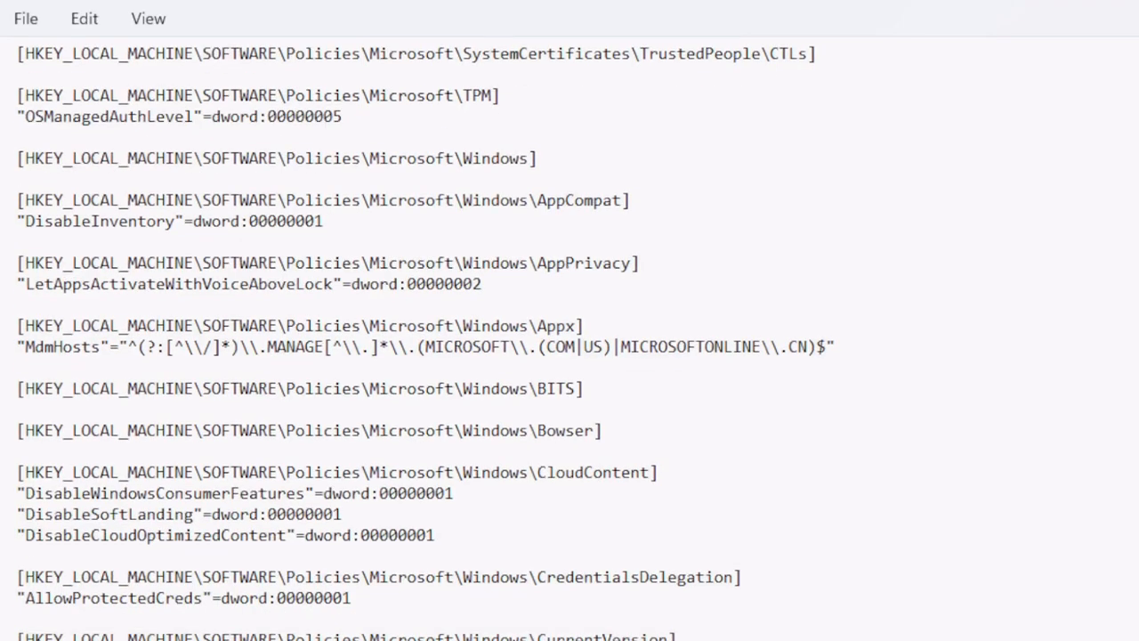
Review the Windows policies from the Internet Settings zones through Installer, WindowsUpdate and Windows Defender to the Exploit Guard and Windows NT entries.
{"action": "scroll", "coordinate": [570, 338], "scroll_direction": "down", "scroll_amount": 20}
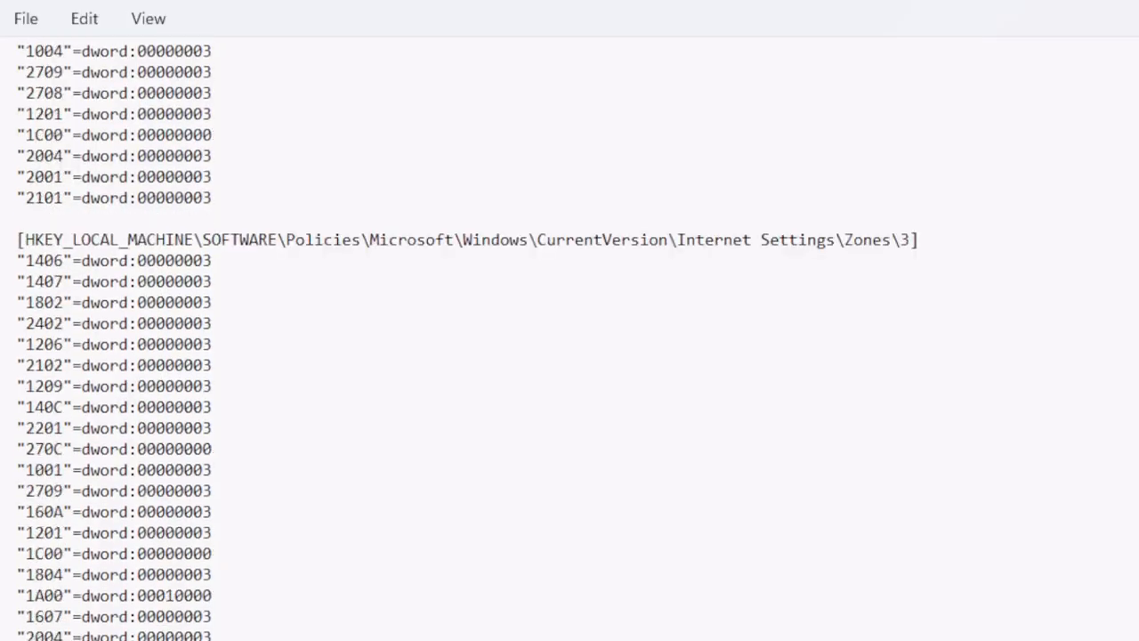
{"action": "scroll", "coordinate": [570, 338], "scroll_direction": "down", "scroll_amount": 20}
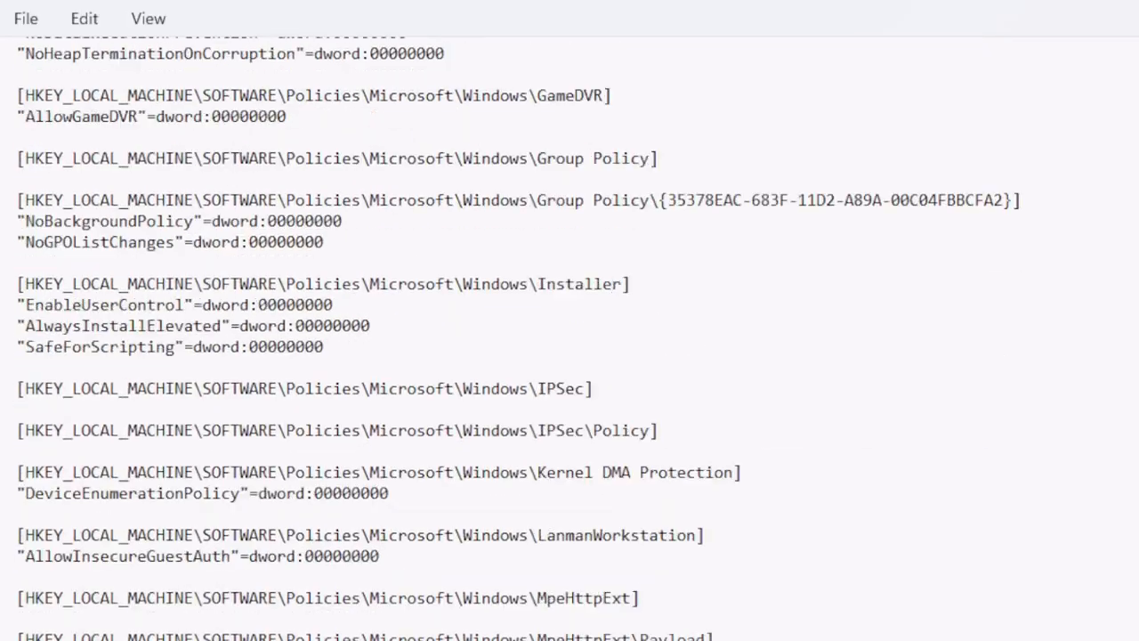
{"action": "scroll", "coordinate": [570, 338], "scroll_direction": "down", "scroll_amount": 20}
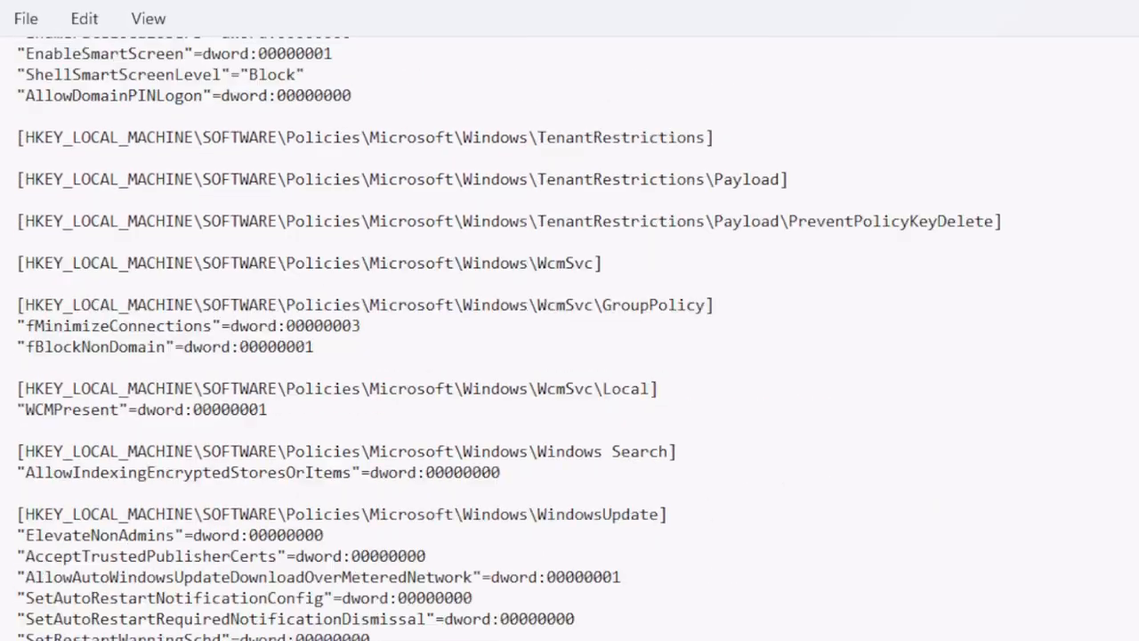
{"action": "scroll", "coordinate": [570, 338], "scroll_direction": "down", "scroll_amount": 20}
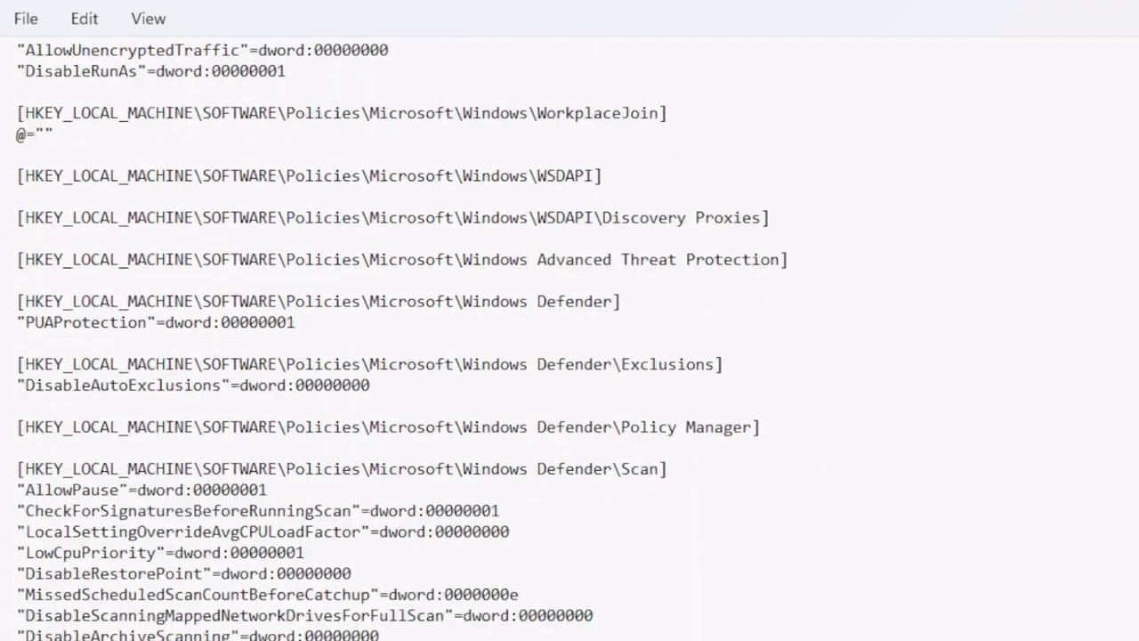
{"action": "scroll", "coordinate": [569, 339], "scroll_direction": "down", "scroll_amount": 6}
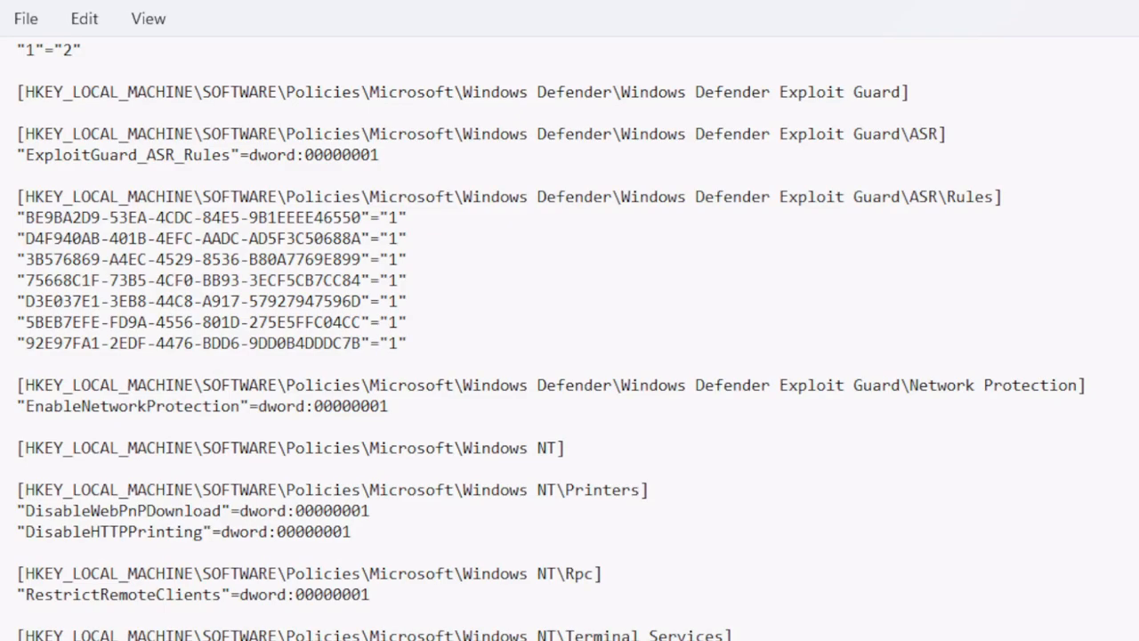
{"action": "scroll", "coordinate": [570, 338], "scroll_direction": "down", "scroll_amount": 8}
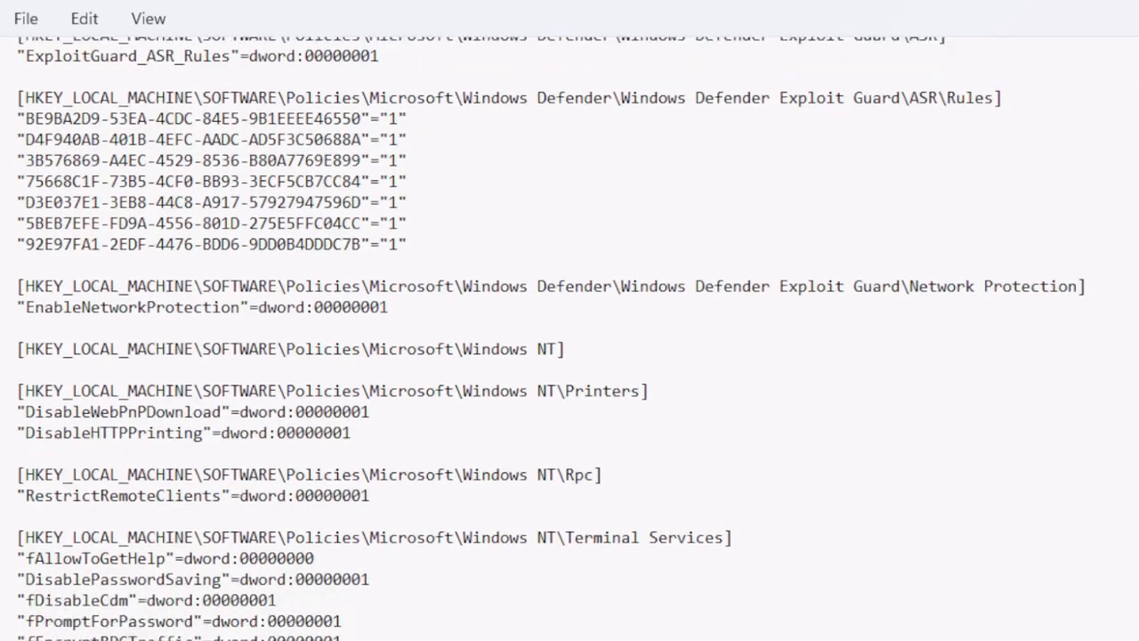
Read through the Terminal Services client USB policies and the Mozilla Firefox policies, including DisabledCiphers, EnableTrackingProtection, Permissions and SanitizeOnShutdown.
{"action": "scroll", "coordinate": [570, 338], "scroll_direction": "down", "scroll_amount": 20}
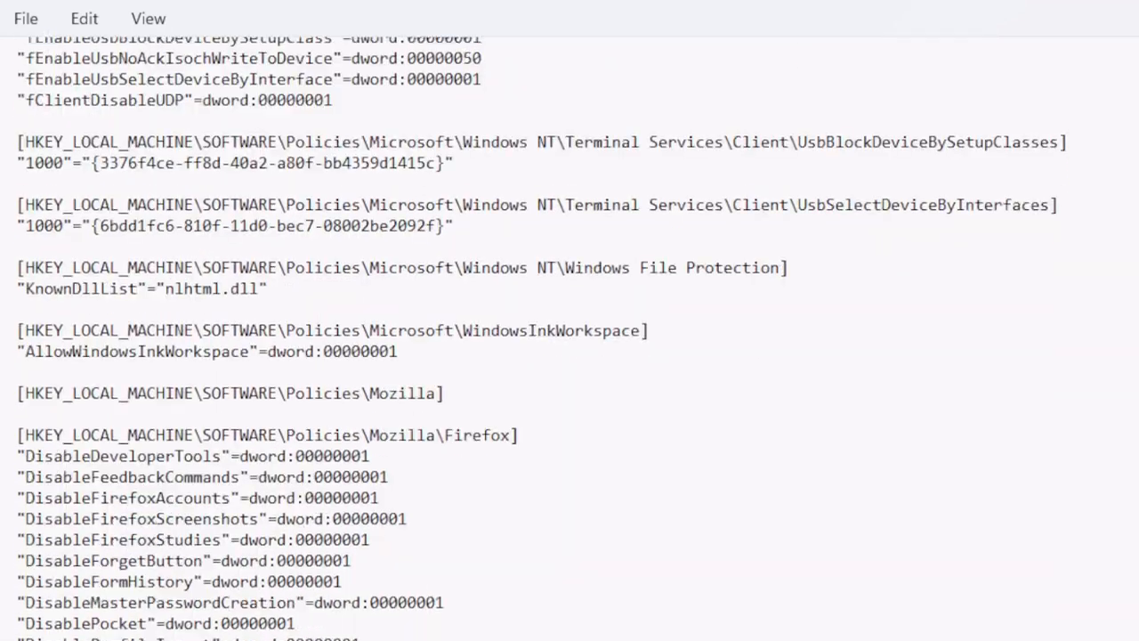
{"action": "scroll", "coordinate": [570, 338], "scroll_direction": "down", "scroll_amount": 12}
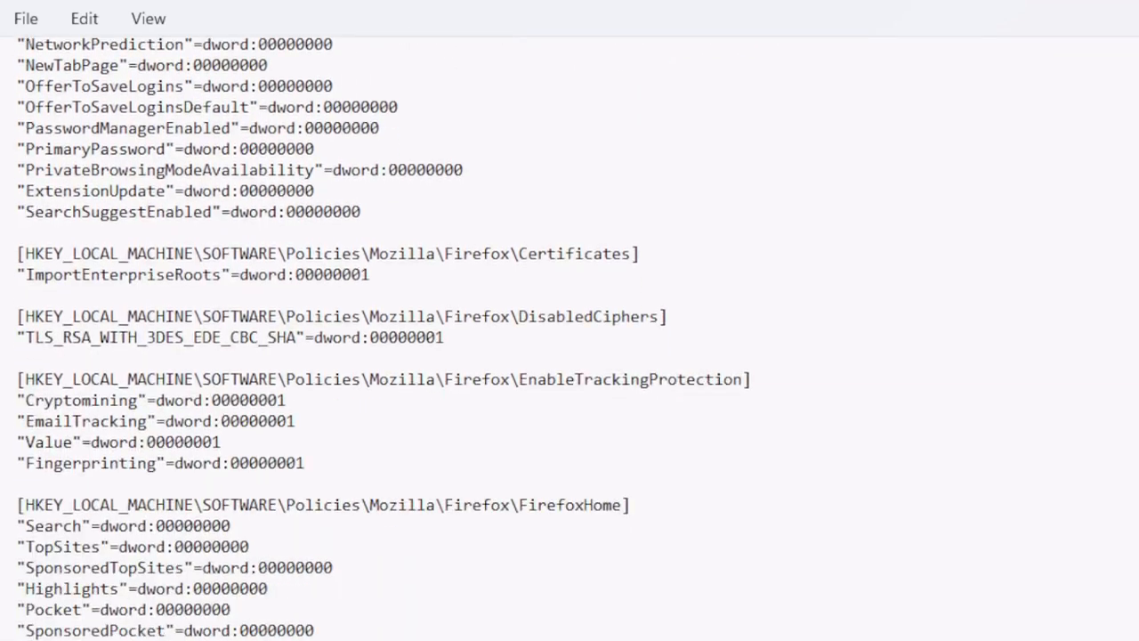
{"action": "scroll", "coordinate": [570, 338], "scroll_direction": "down", "scroll_amount": 4}
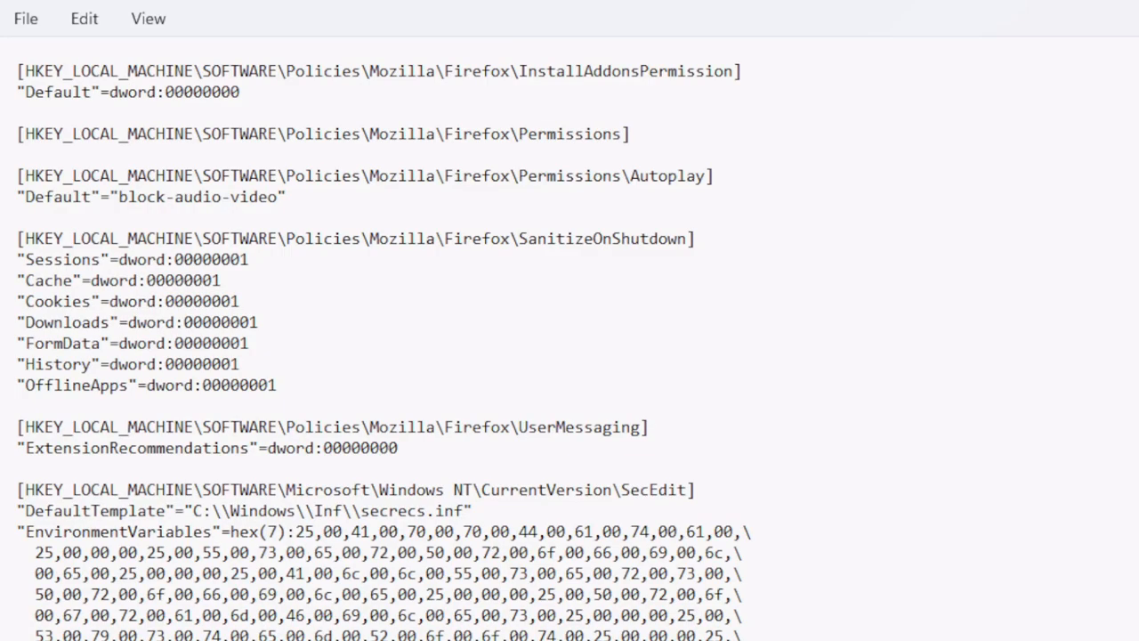
{"action": "scroll", "coordinate": [384, 338], "scroll_direction": "down", "scroll_amount": 2}
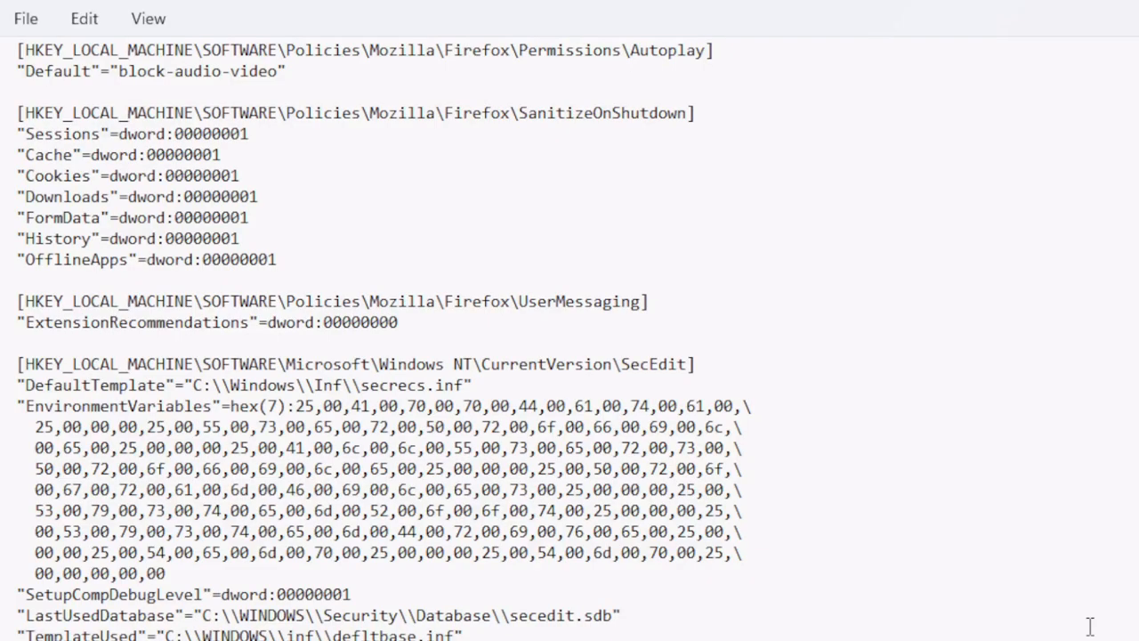
Examine the SecEdit key and its Reg Values entries for MACHINE/Software/Microsoft, including their display names, choices and value types.
{"action": "scroll", "coordinate": [1090, 627], "scroll_direction": "down", "scroll_amount": 7}
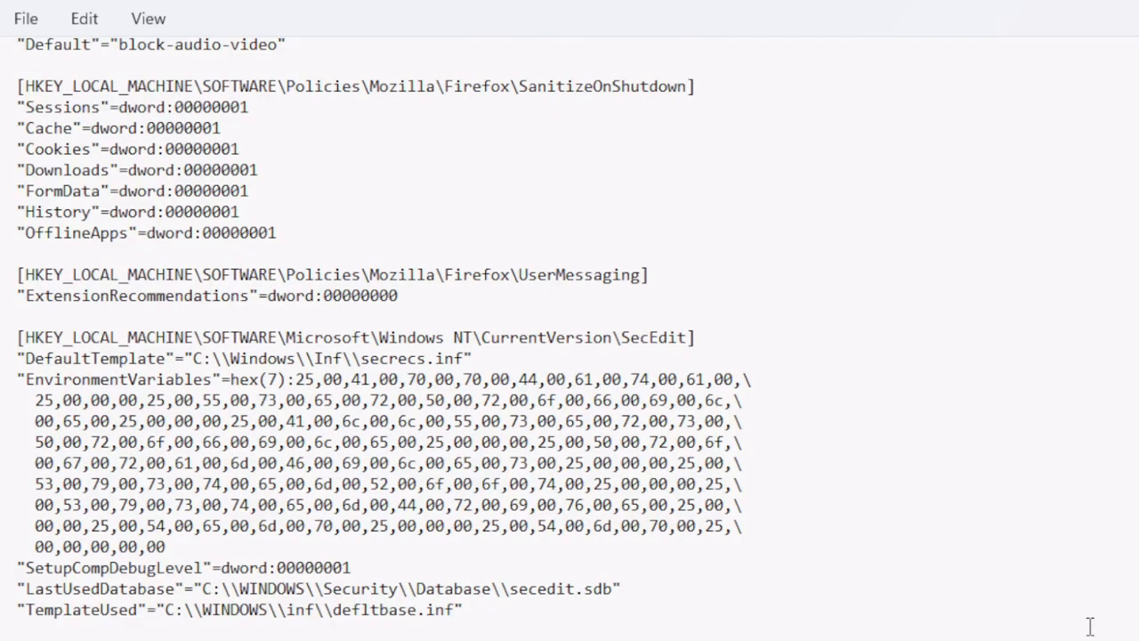
{"action": "scroll", "coordinate": [1090, 626], "scroll_direction": "down", "scroll_amount": 20}
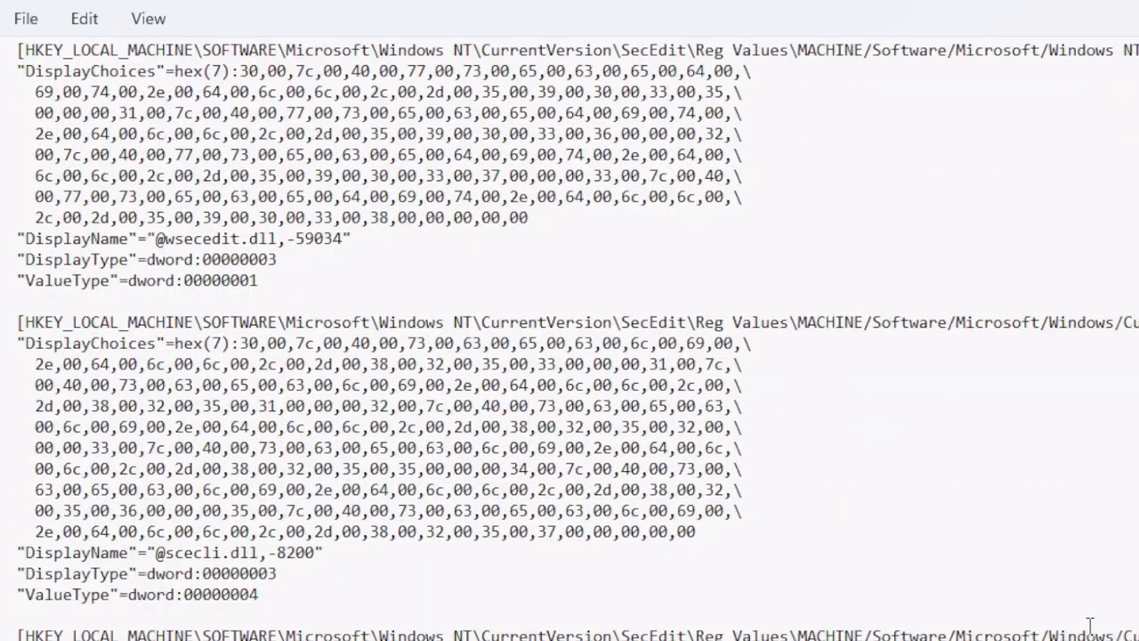
{"action": "scroll", "coordinate": [1090, 627], "scroll_direction": "down", "scroll_amount": 5}
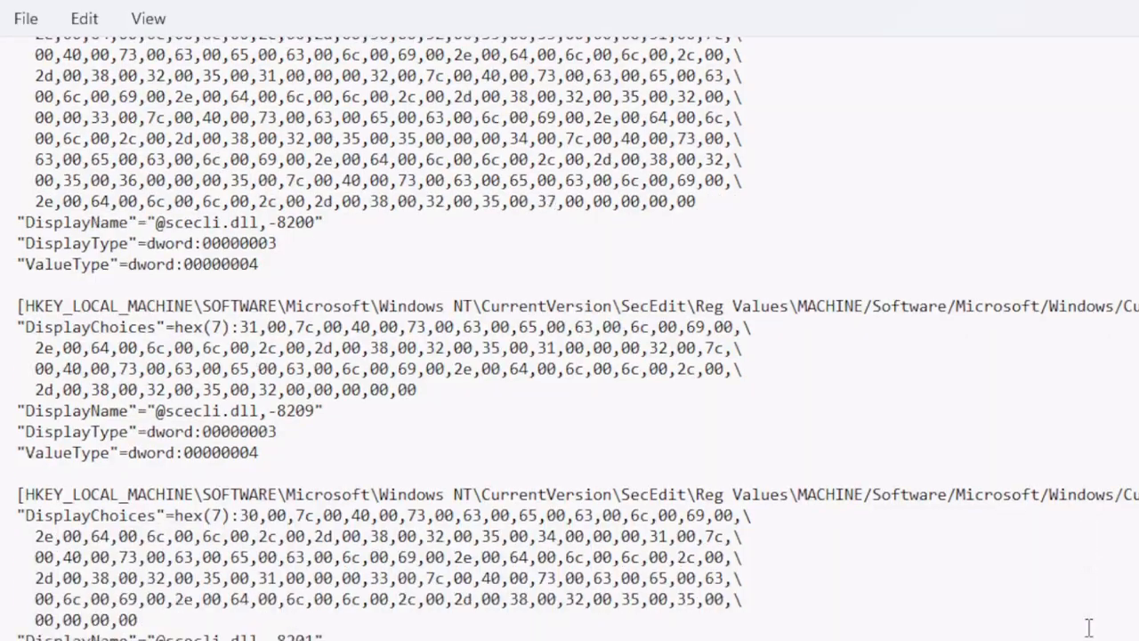
{"action": "scroll", "coordinate": [1090, 627], "scroll_direction": "down", "scroll_amount": 7}
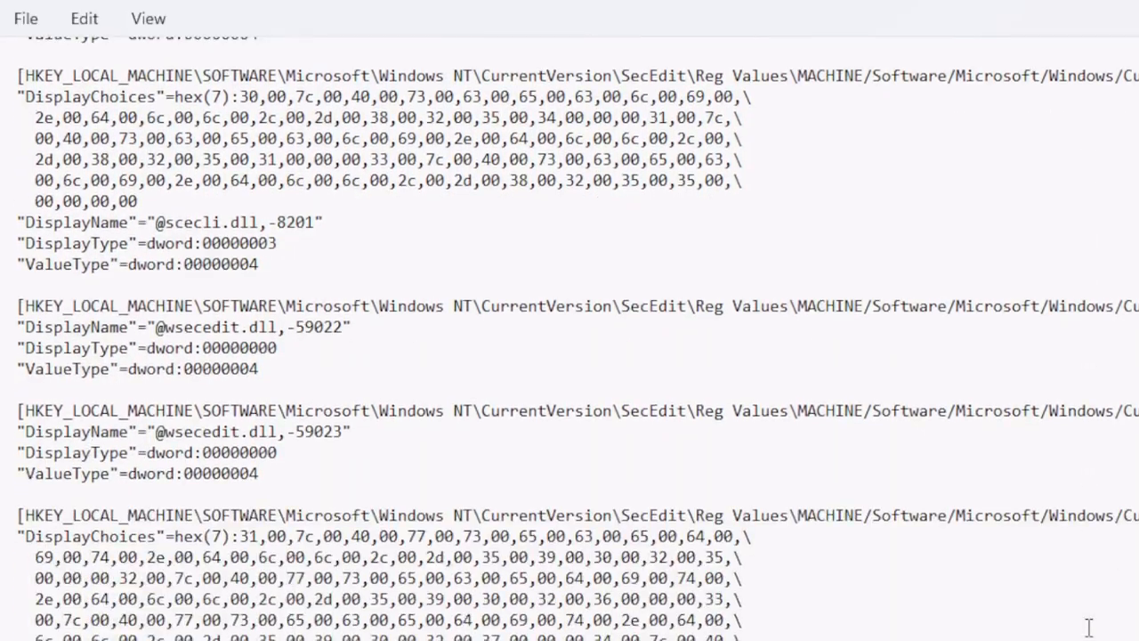
{"action": "scroll", "coordinate": [1089, 626], "scroll_direction": "down", "scroll_amount": 17}
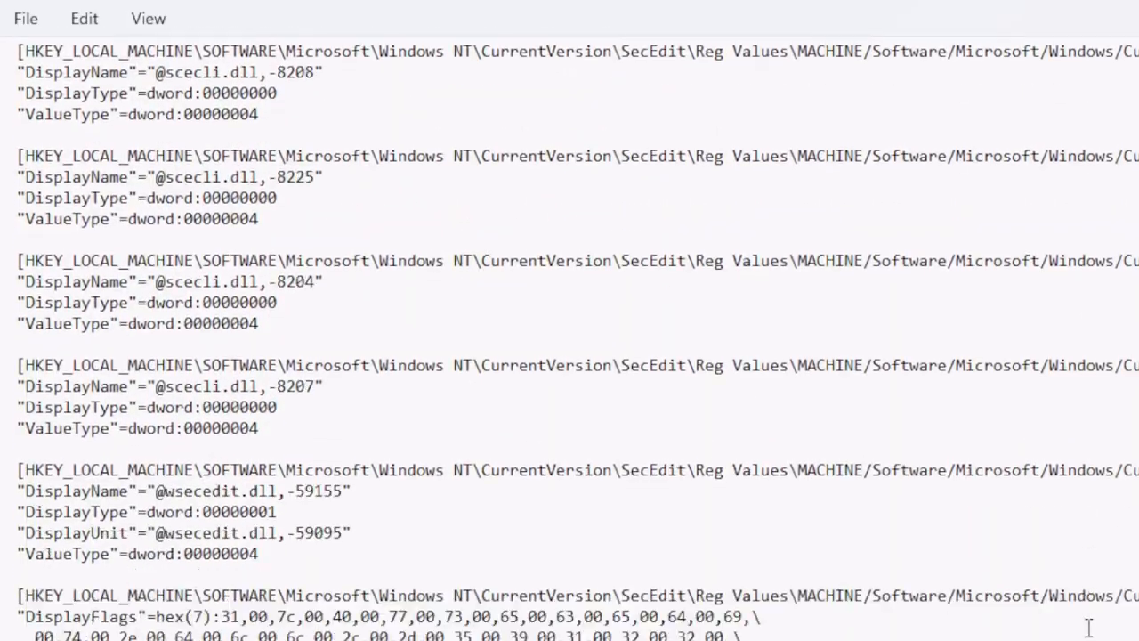
{"action": "scroll", "coordinate": [1090, 627], "scroll_direction": "down", "scroll_amount": 15}
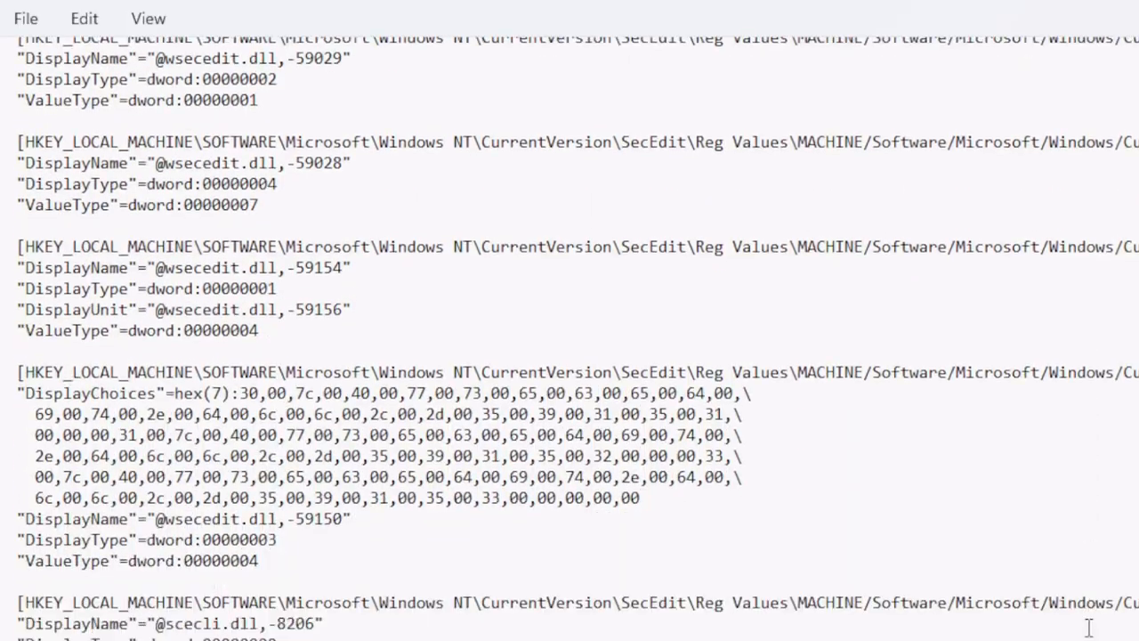
{"action": "scroll", "coordinate": [1090, 627], "scroll_direction": "down", "scroll_amount": 11}
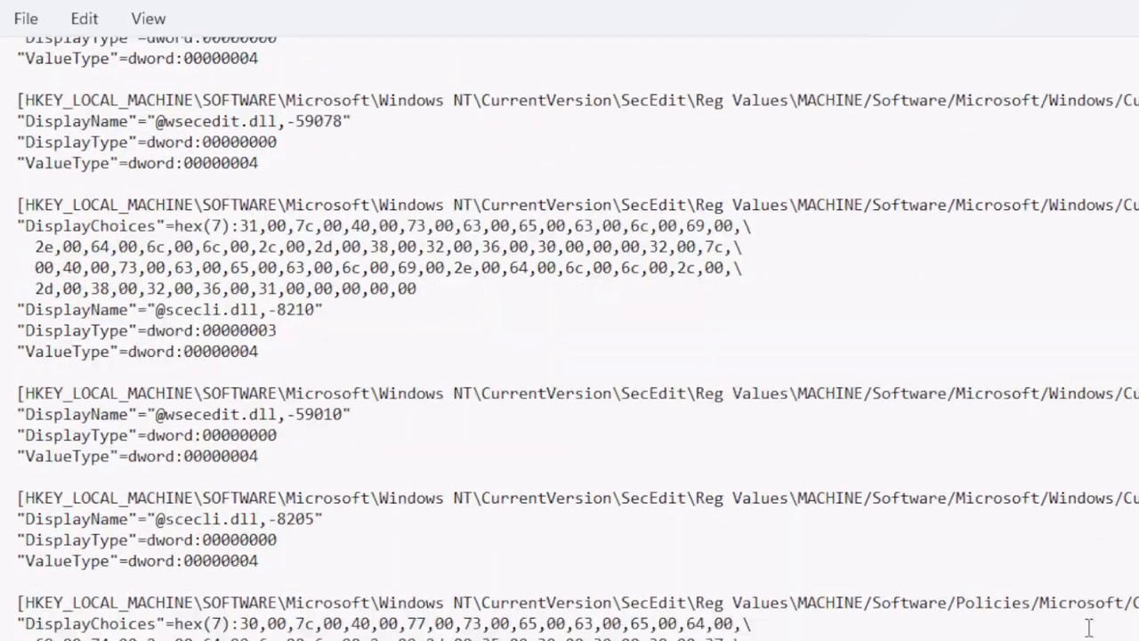
Review the SecEdit Reg Values entries for MACHINE/Software/Policies and MACHINE/System/CurrentControlSet, continuing into the services entries.
{"action": "scroll", "coordinate": [1090, 627], "scroll_direction": "down", "scroll_amount": 9}
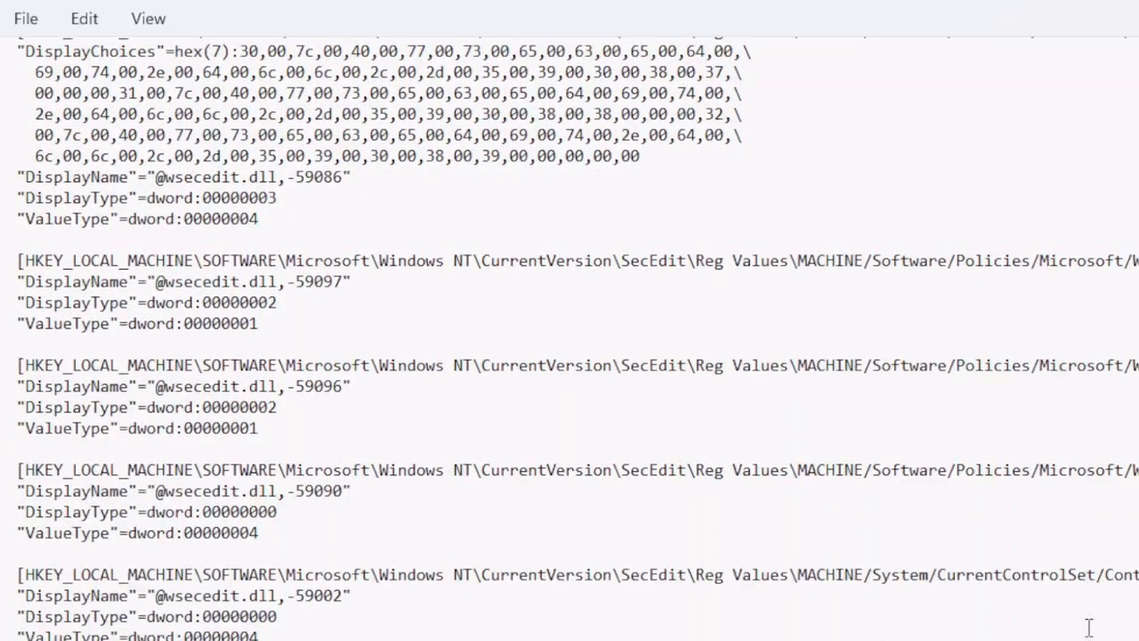
{"action": "scroll", "coordinate": [1090, 626], "scroll_direction": "down", "scroll_amount": 11}
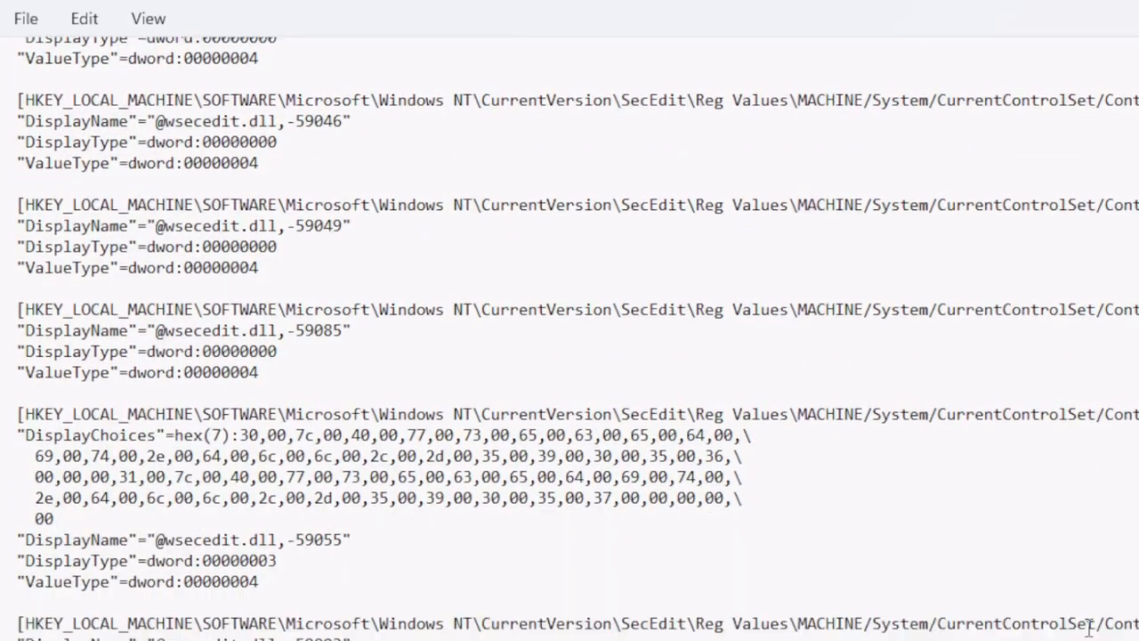
{"action": "scroll", "coordinate": [1089, 626], "scroll_direction": "down", "scroll_amount": 12}
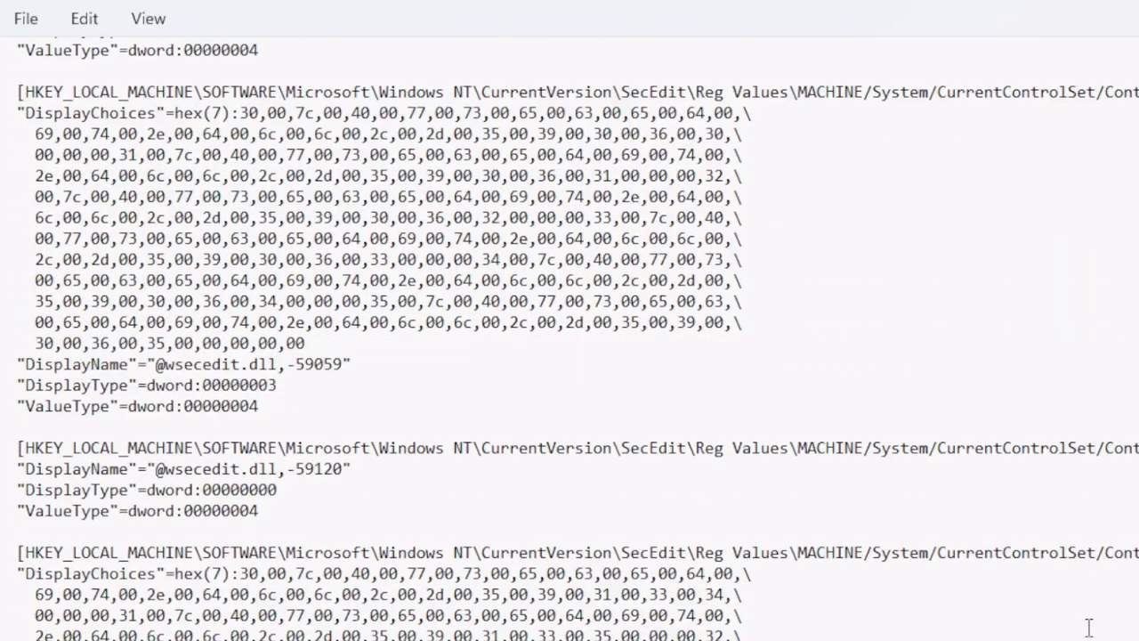
{"action": "scroll", "coordinate": [1089, 627], "scroll_direction": "down", "scroll_amount": 6}
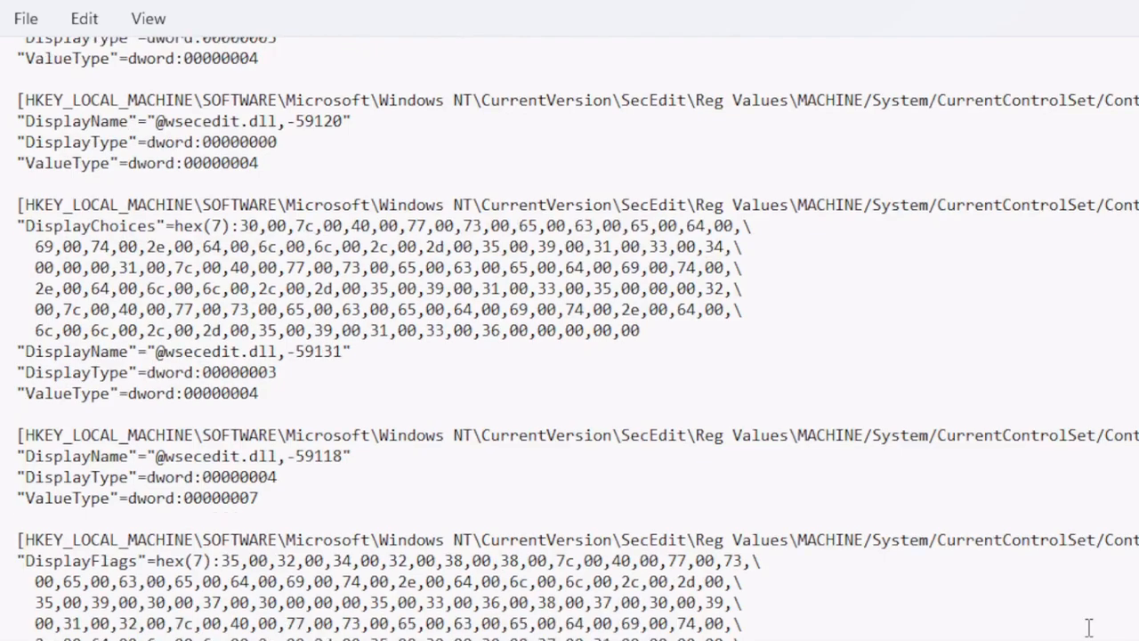
{"action": "scroll", "coordinate": [1090, 627], "scroll_direction": "down", "scroll_amount": 20}
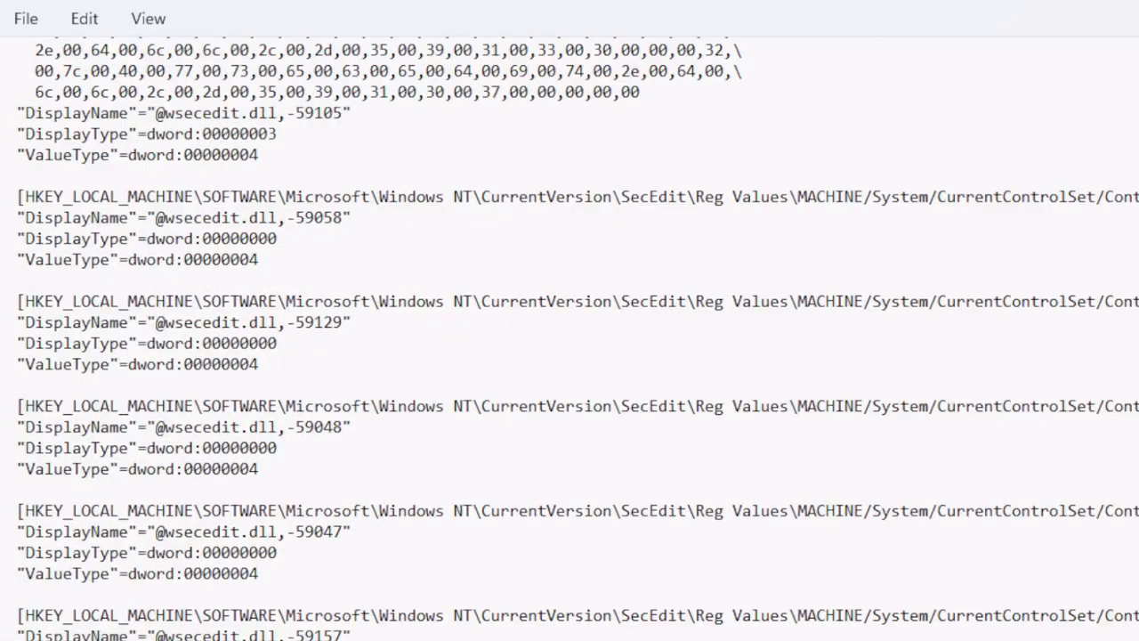
{"action": "scroll", "coordinate": [569, 338], "scroll_direction": "down", "scroll_amount": 20}
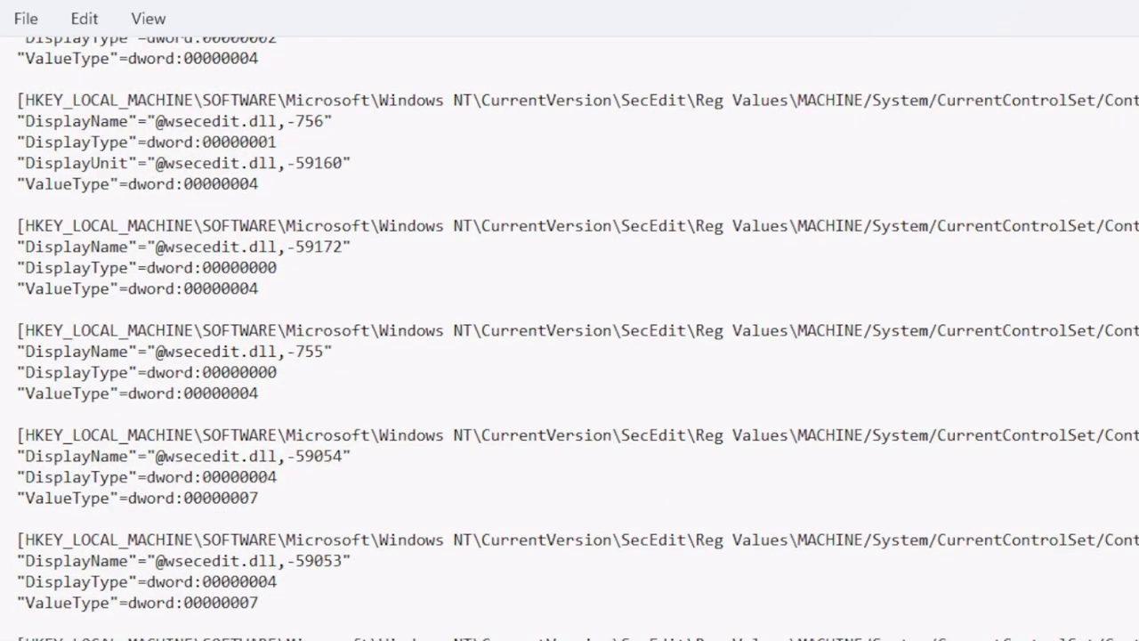
{"action": "scroll", "coordinate": [570, 338], "scroll_direction": "down", "scroll_amount": 20}
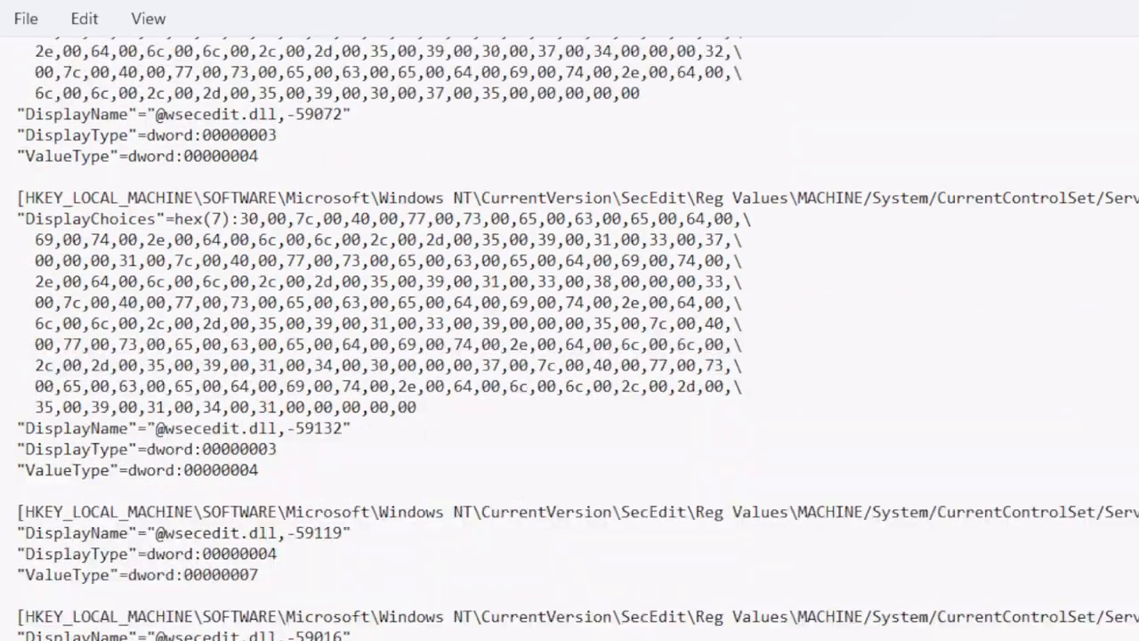
Review the CurrentVersion Policies keys such as Ext, LAPS, NonEnum and System, plus the commented AppPrivacy and OneDrive restrictions.
{"action": "scroll", "coordinate": [570, 338], "scroll_direction": "down", "scroll_amount": 20}
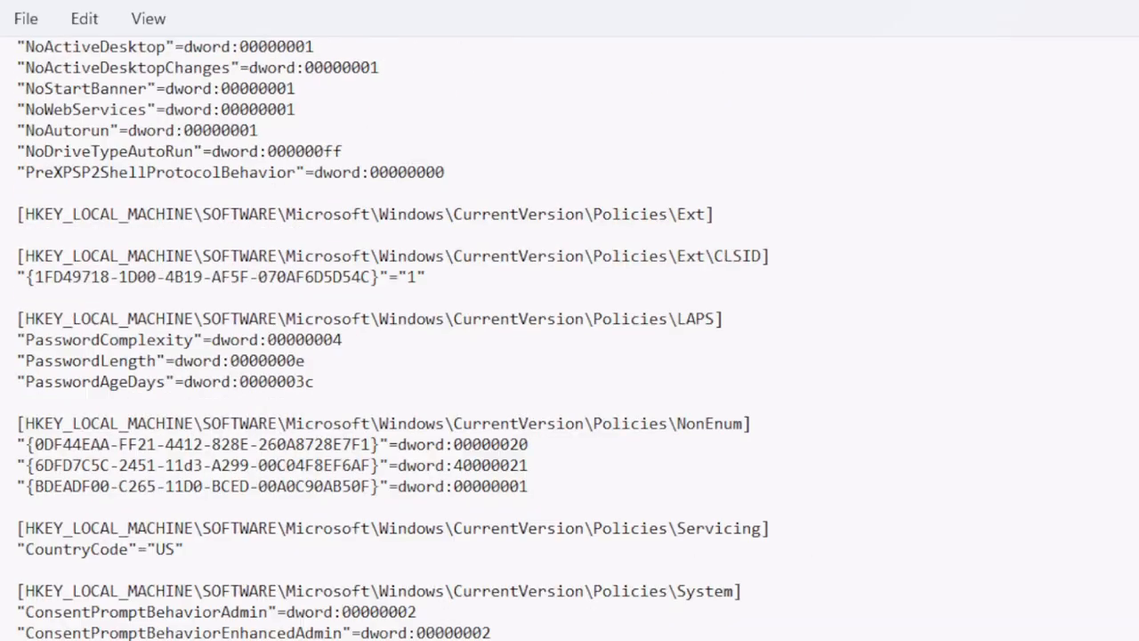
{"action": "scroll", "coordinate": [569, 338], "scroll_direction": "down", "scroll_amount": 10}
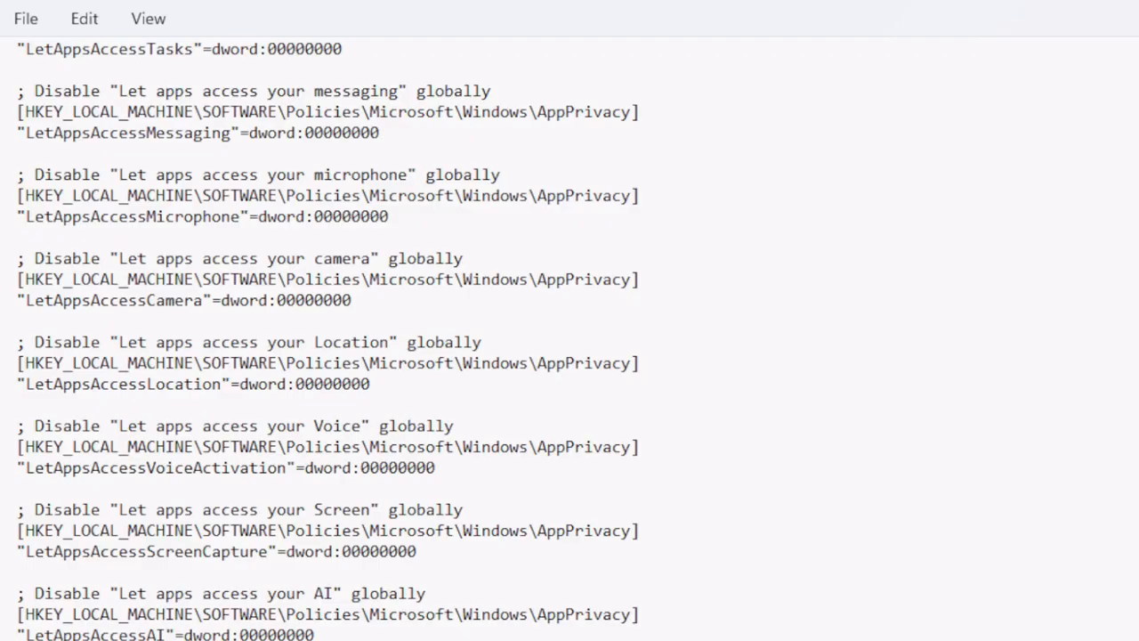
{"action": "scroll", "coordinate": [328, 342], "scroll_direction": "down", "scroll_amount": 6}
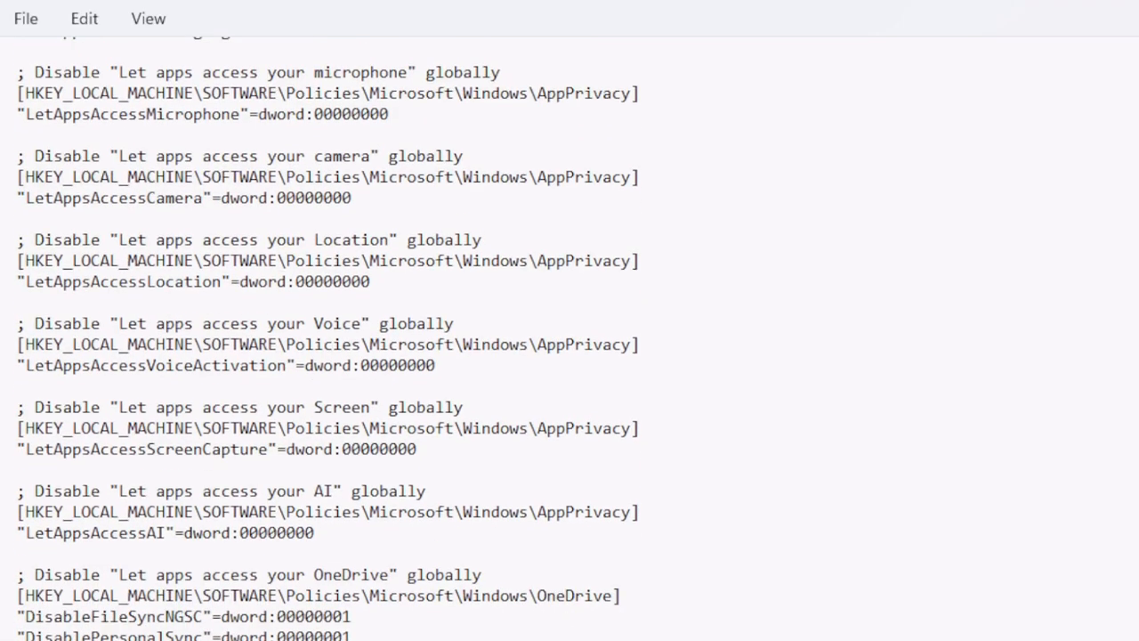
{"action": "scroll", "coordinate": [329, 341], "scroll_direction": "down", "scroll_amount": 9}
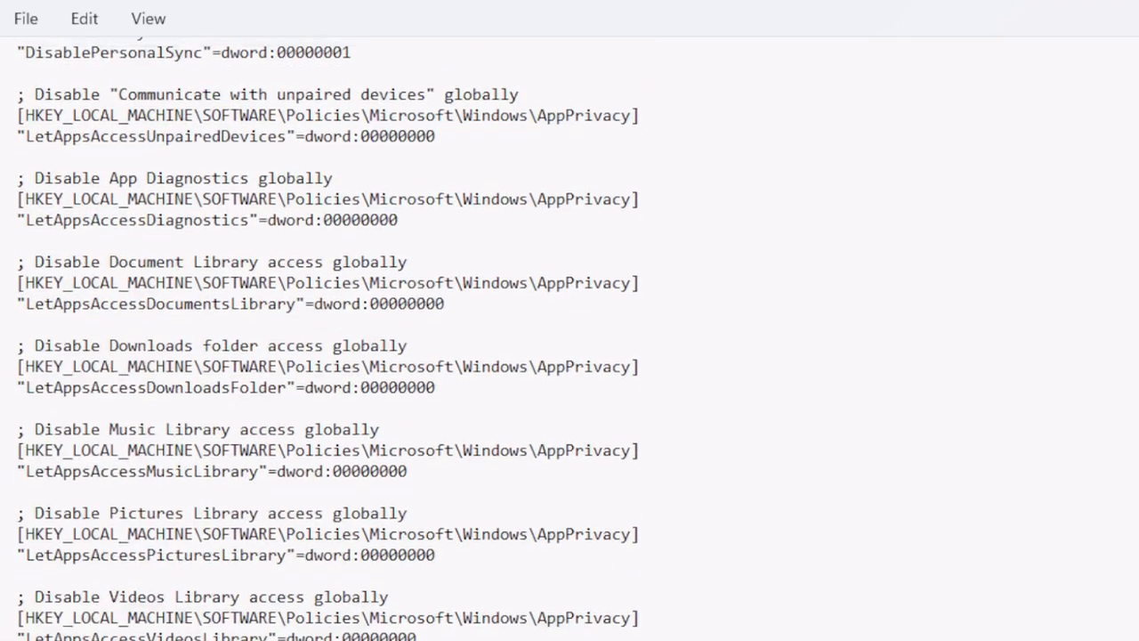
Read the per-user Search, ContentDeliveryManager and PushNotifications values and the CapabilityAccessManager ConsentStore entries, from account info through messaging.
{"action": "scroll", "coordinate": [329, 341], "scroll_direction": "down", "scroll_amount": 18}
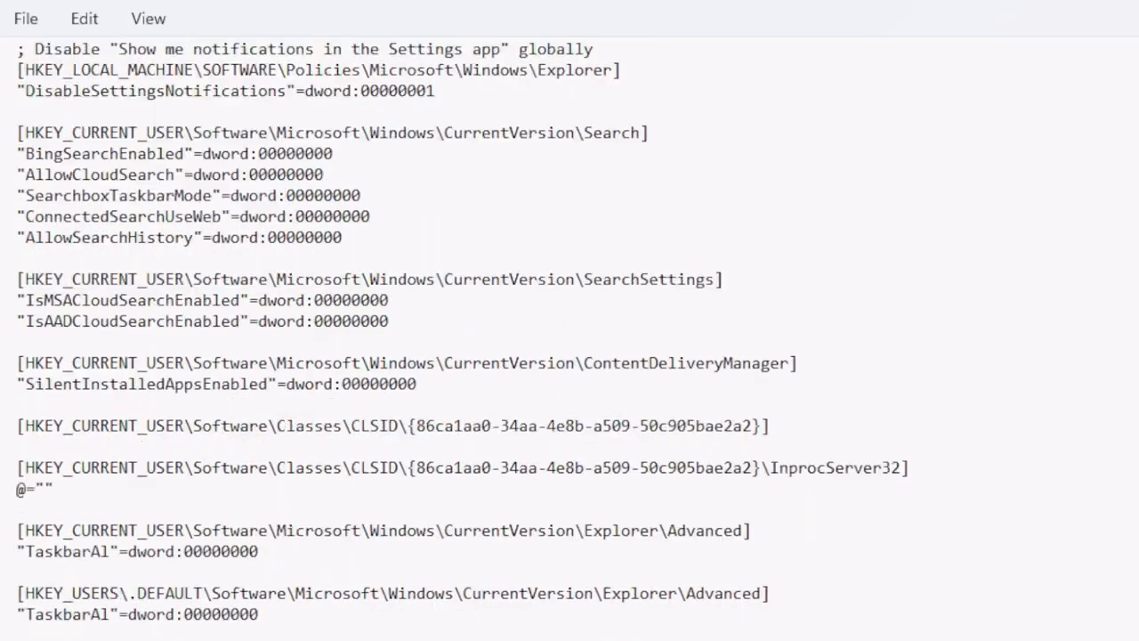
{"action": "scroll", "coordinate": [328, 341], "scroll_direction": "down", "scroll_amount": 9}
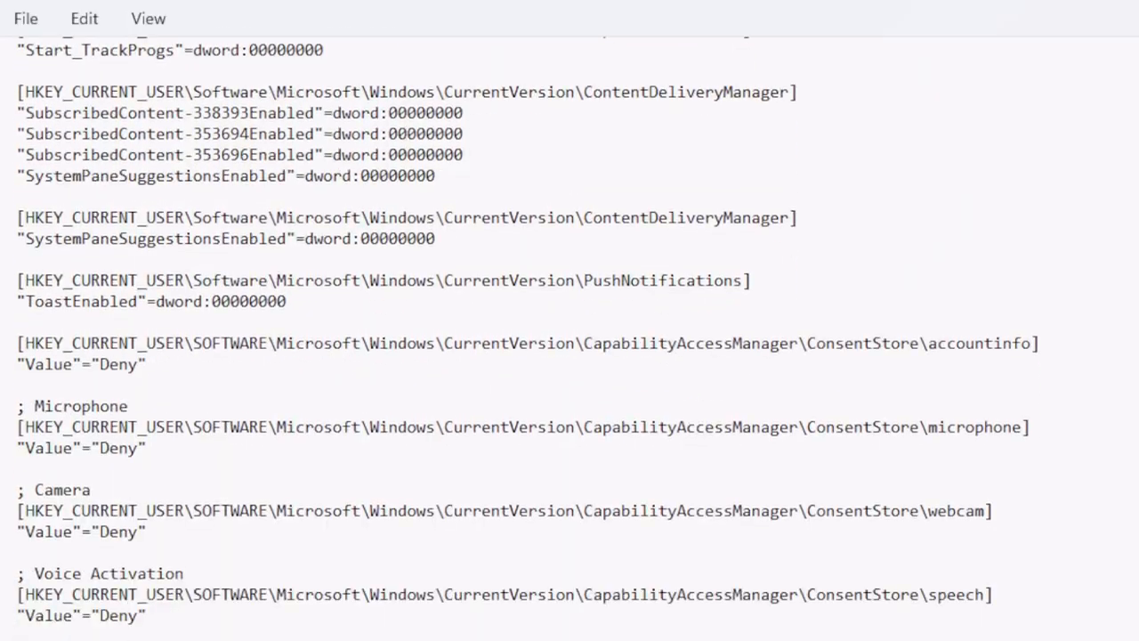
{"action": "scroll", "coordinate": [328, 341], "scroll_direction": "down", "scroll_amount": 1}
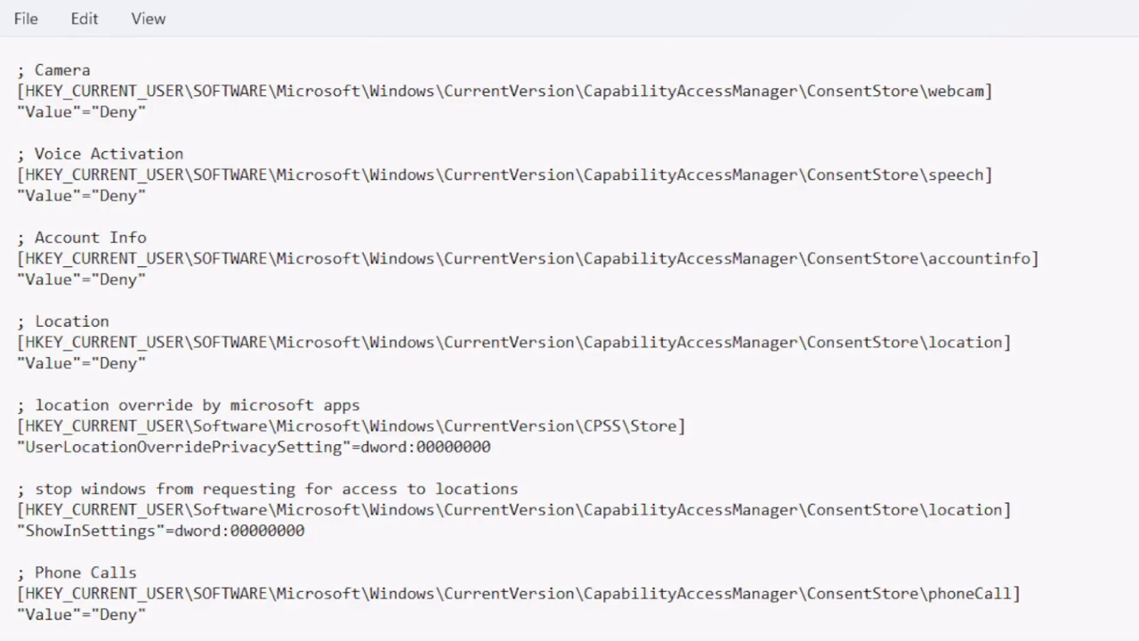
{"action": "scroll", "coordinate": [328, 342], "scroll_direction": "down", "scroll_amount": 5}
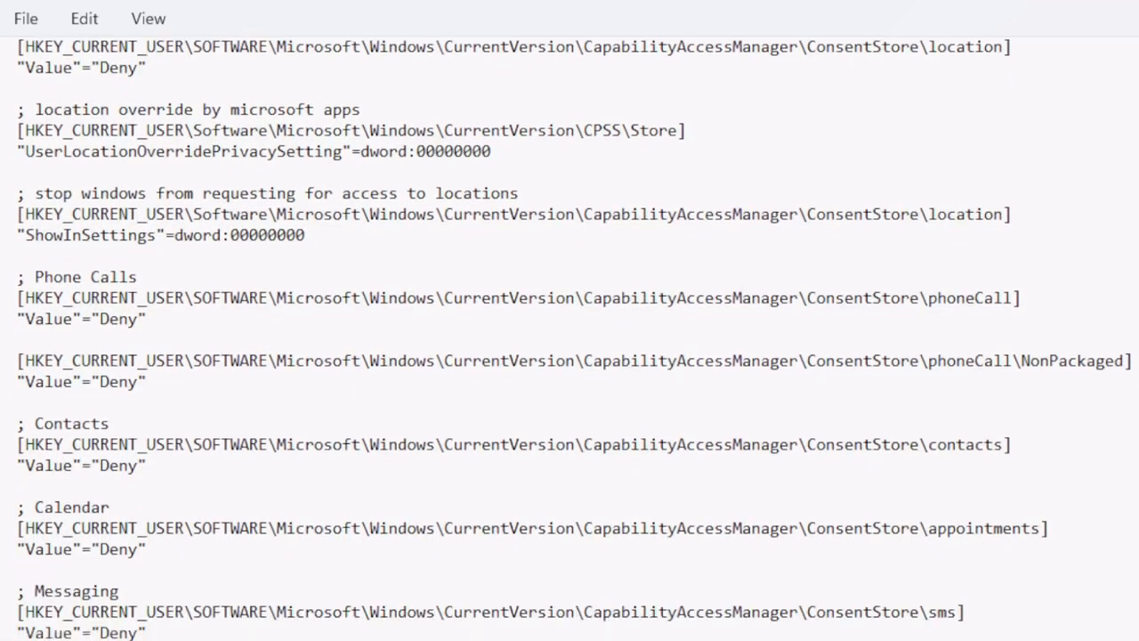
Examine the sectioned machine-wide and per-user settings for app permissions, library and folder access, and OneDrive.
{"action": "scroll", "coordinate": [329, 342], "scroll_direction": "down", "scroll_amount": 10}
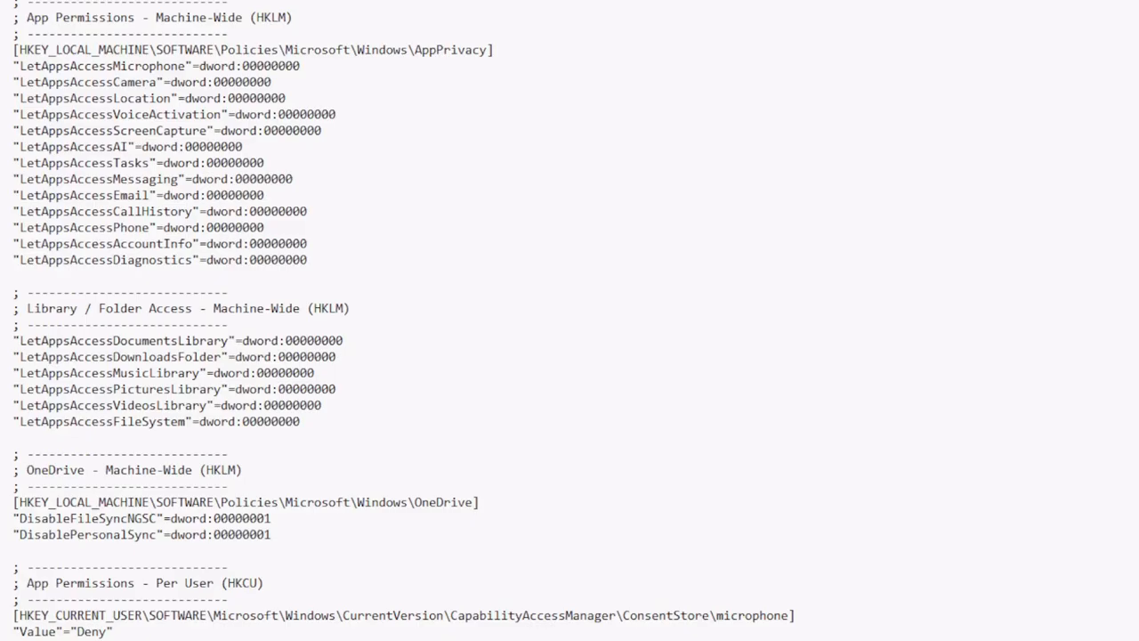
{"action": "scroll", "coordinate": [596, 480], "scroll_direction": "down", "scroll_amount": 7}
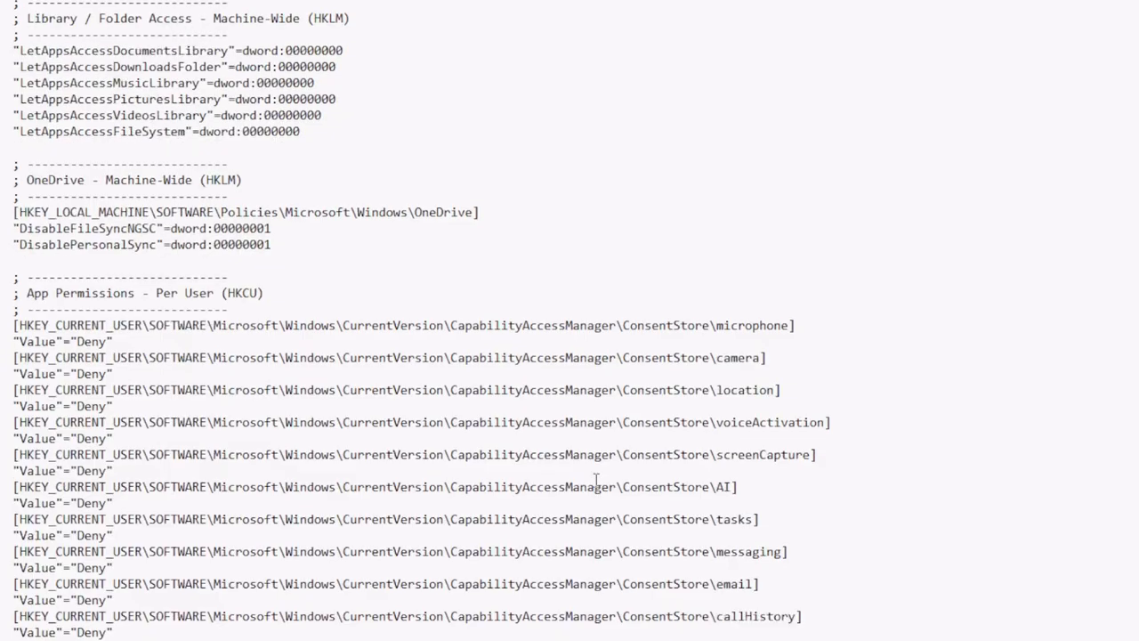
{"action": "scroll", "coordinate": [595, 480], "scroll_direction": "down", "scroll_amount": 7}
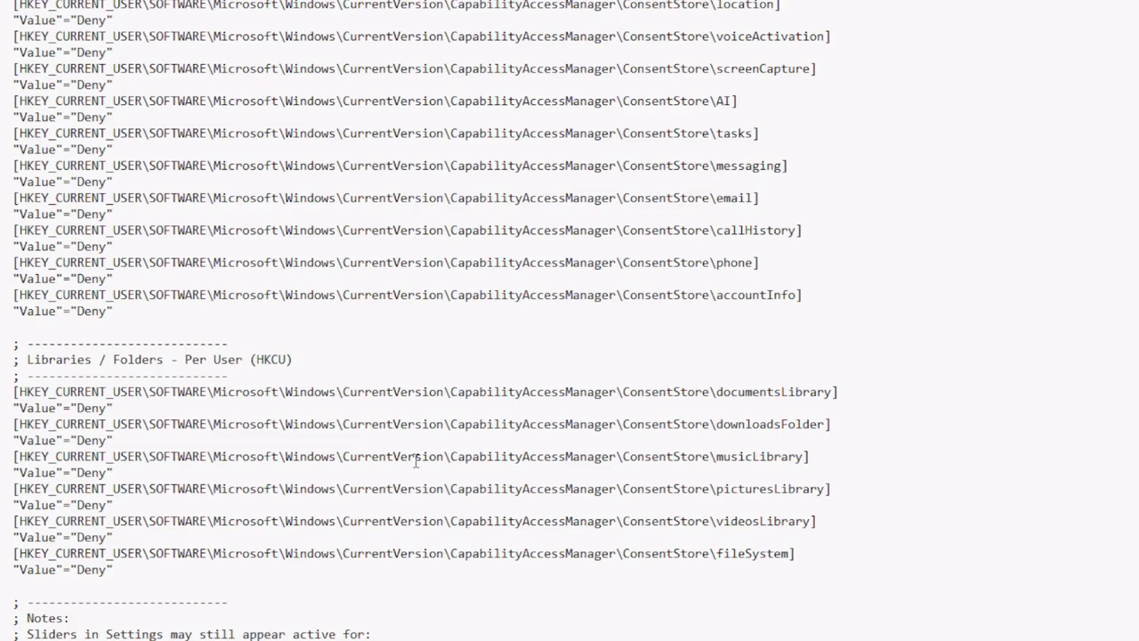
Review the registry file's per-user app permission and library sections along with the machine-wide OneDrive settings.
{"action": "scroll", "coordinate": [416, 461], "scroll_direction": "up", "scroll_amount": 7}
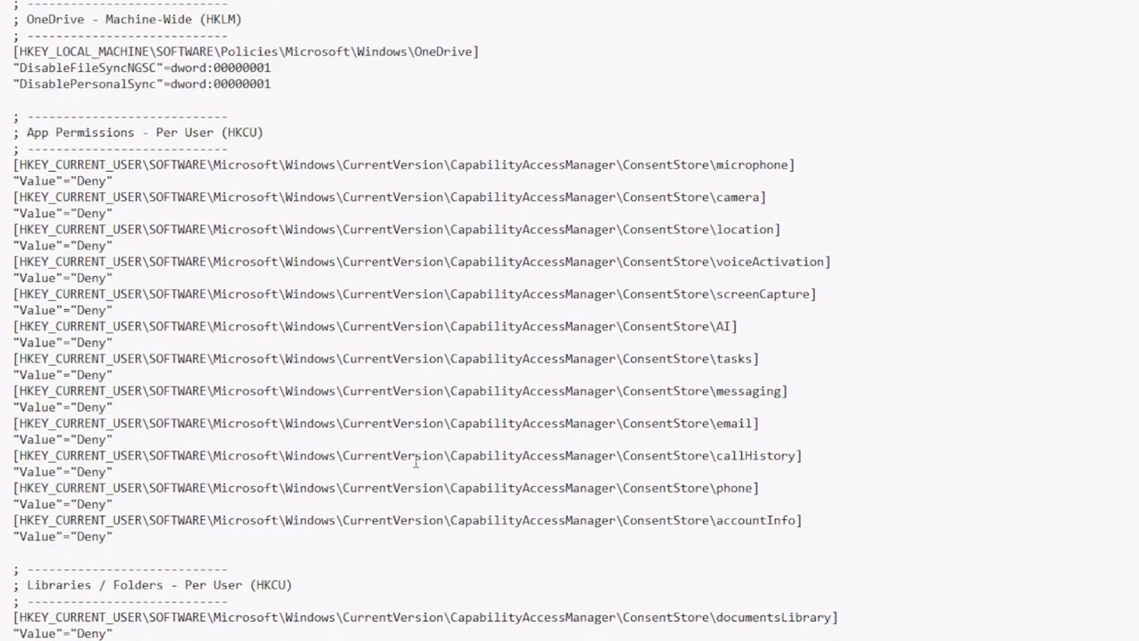
{"action": "scroll", "coordinate": [416, 461], "scroll_direction": "up", "scroll_amount": 4}
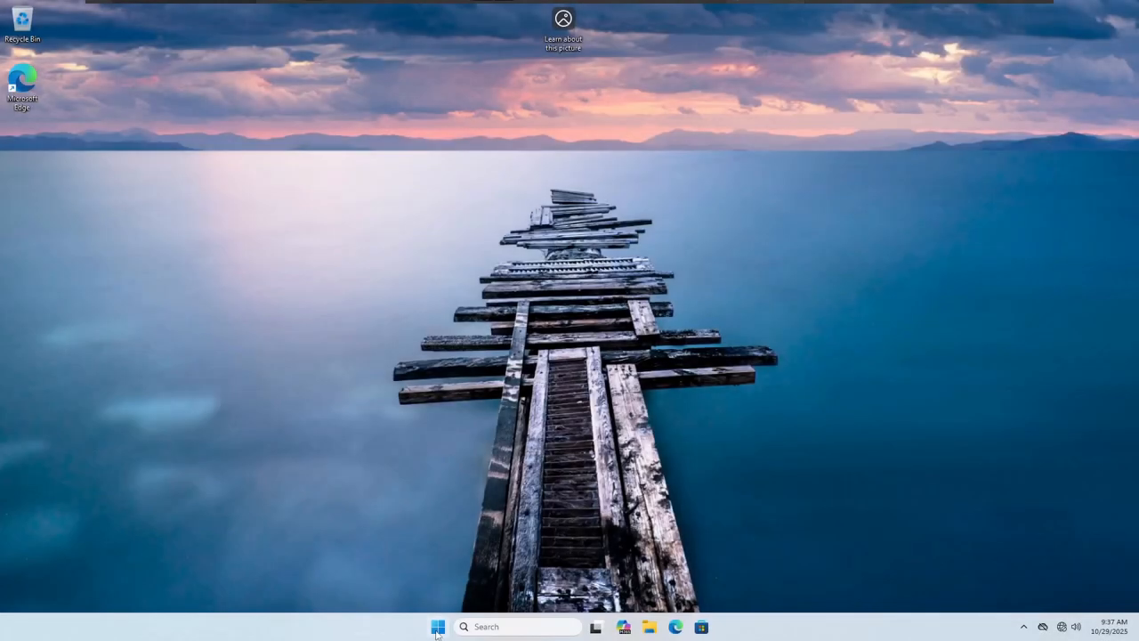
Check the Windows edition and version in the system's About information, highlight the version, and close Settings.
{"action": "right_click", "coordinate": [437, 630]}
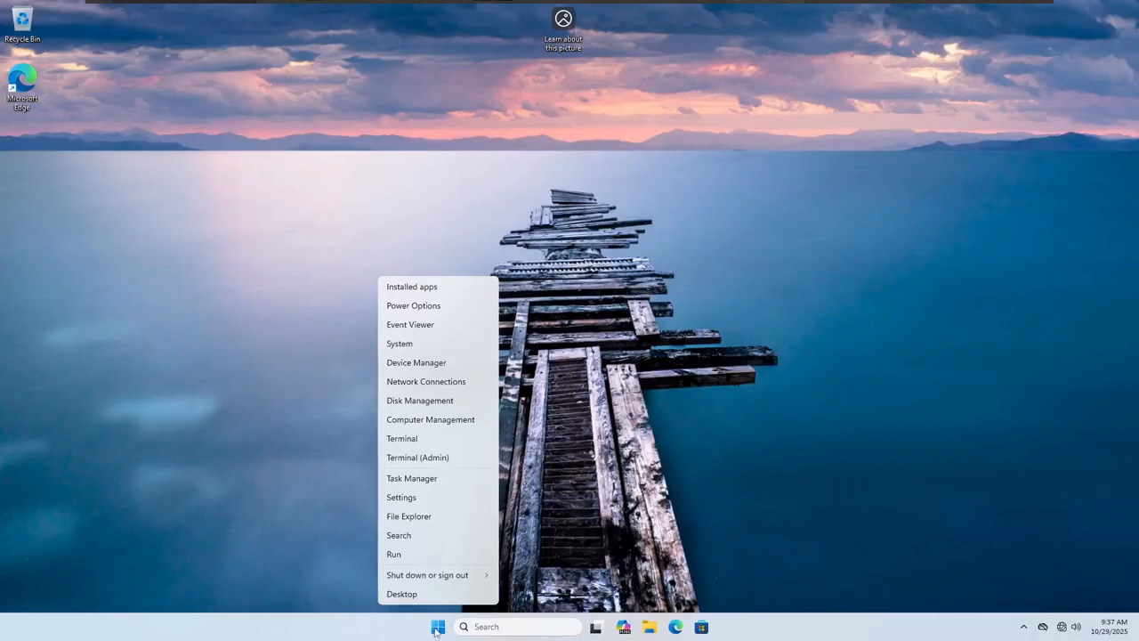
{"action": "left_click", "coordinate": [414, 500]}
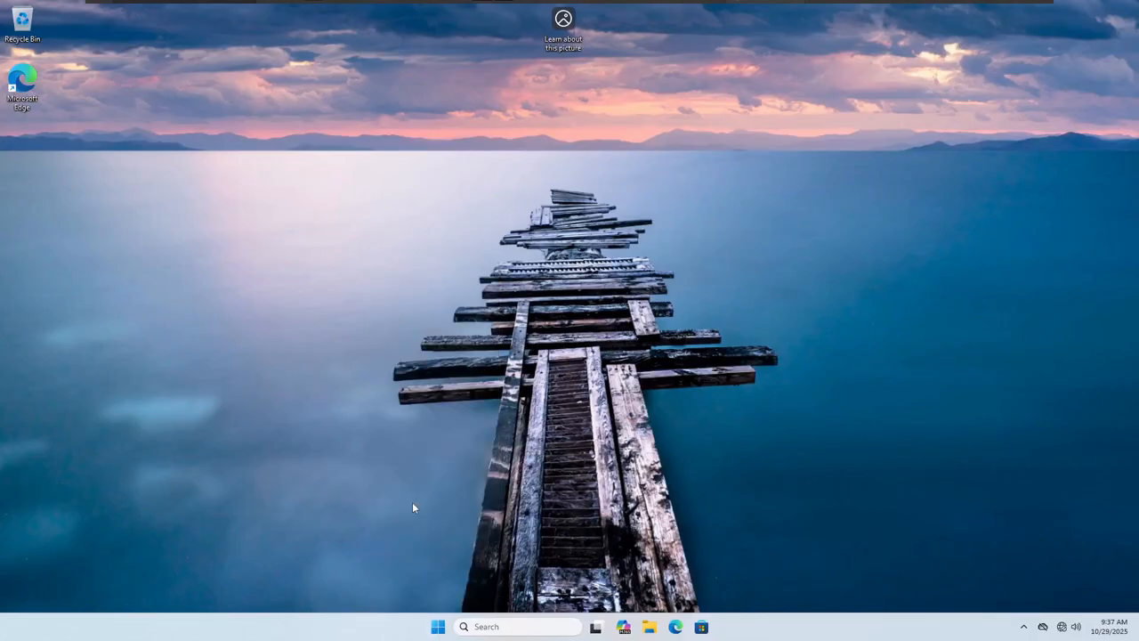
{"action": "right_click", "coordinate": [426, 627]}
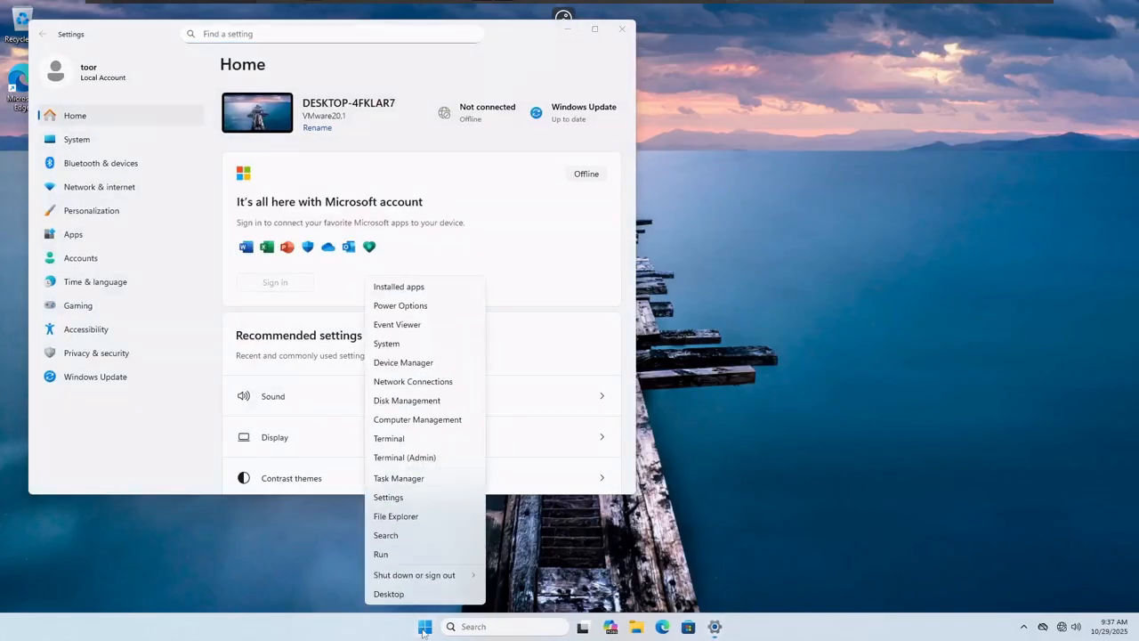
{"action": "left_click", "coordinate": [382, 349]}
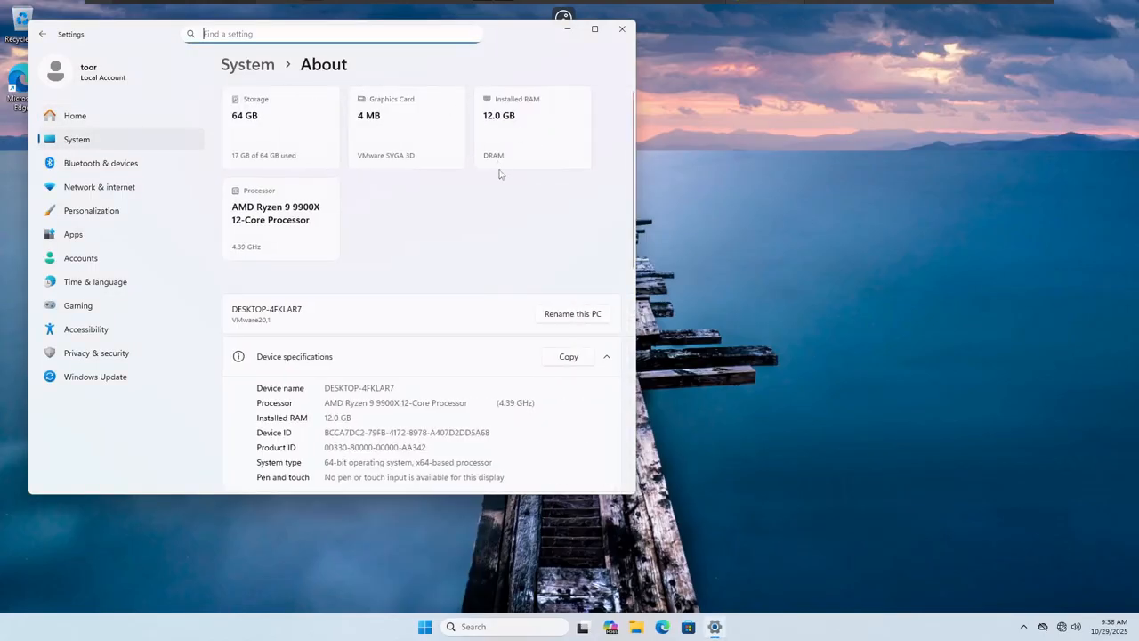
{"action": "scroll", "coordinate": [492, 239], "scroll_direction": "down", "scroll_amount": 3}
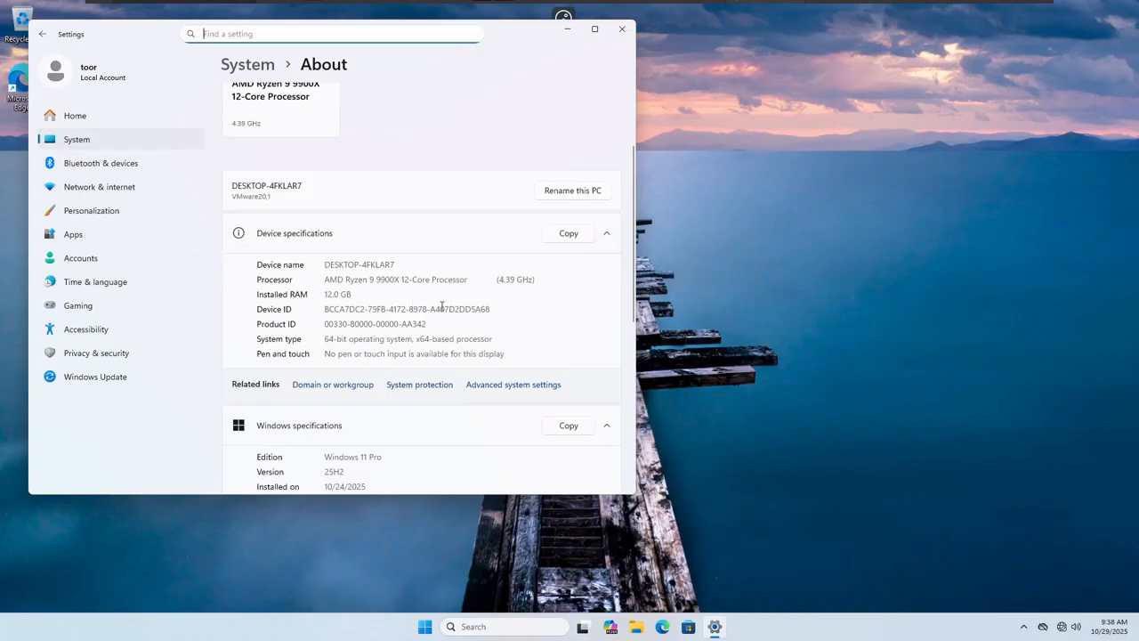
{"action": "scroll", "coordinate": [467, 312], "scroll_direction": "down", "scroll_amount": 3}
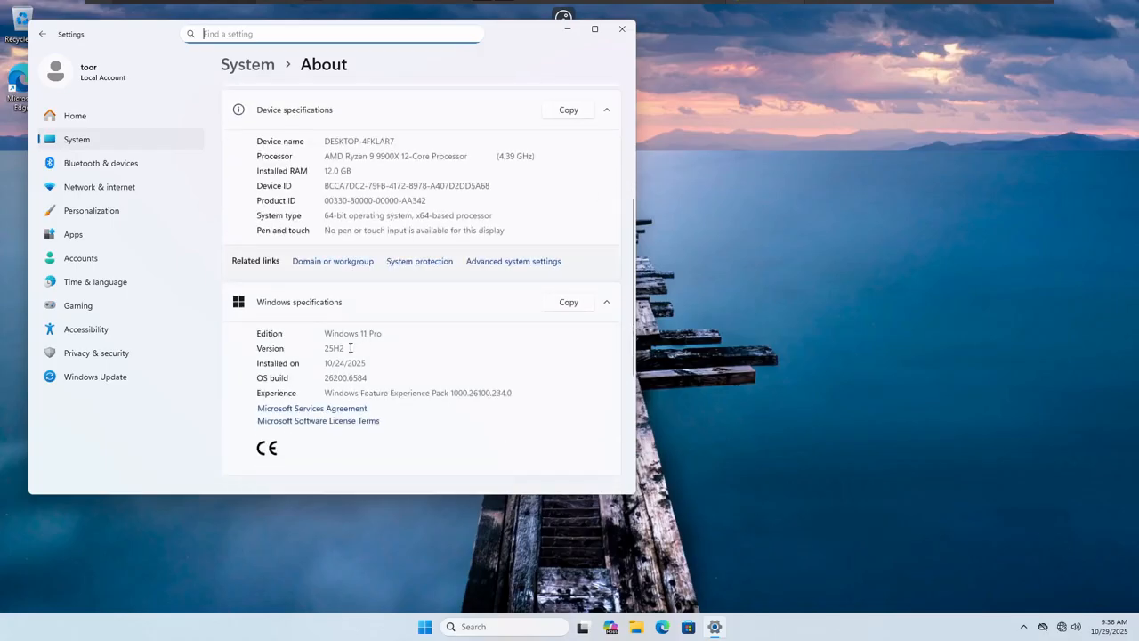
{"action": "left_click_drag", "start_coordinate": [351, 347], "coordinate": [323, 348]}
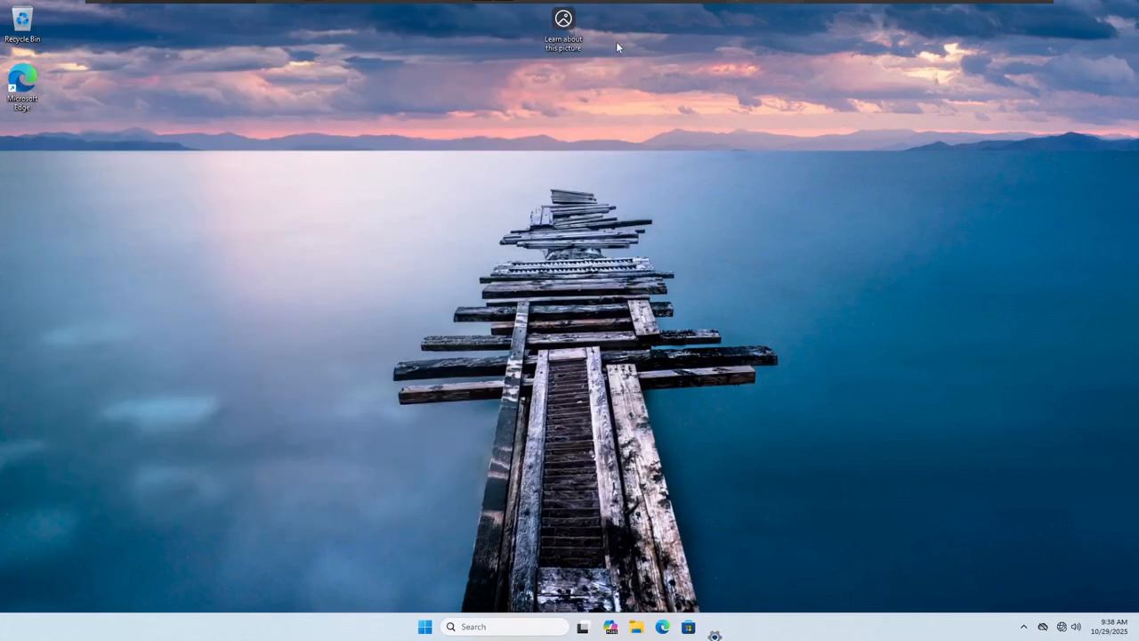
{"action": "left_click", "coordinate": [621, 30]}
Open the Text and image generation page in the Privacy & security settings.
{"action": "right_click", "coordinate": [441, 623]}
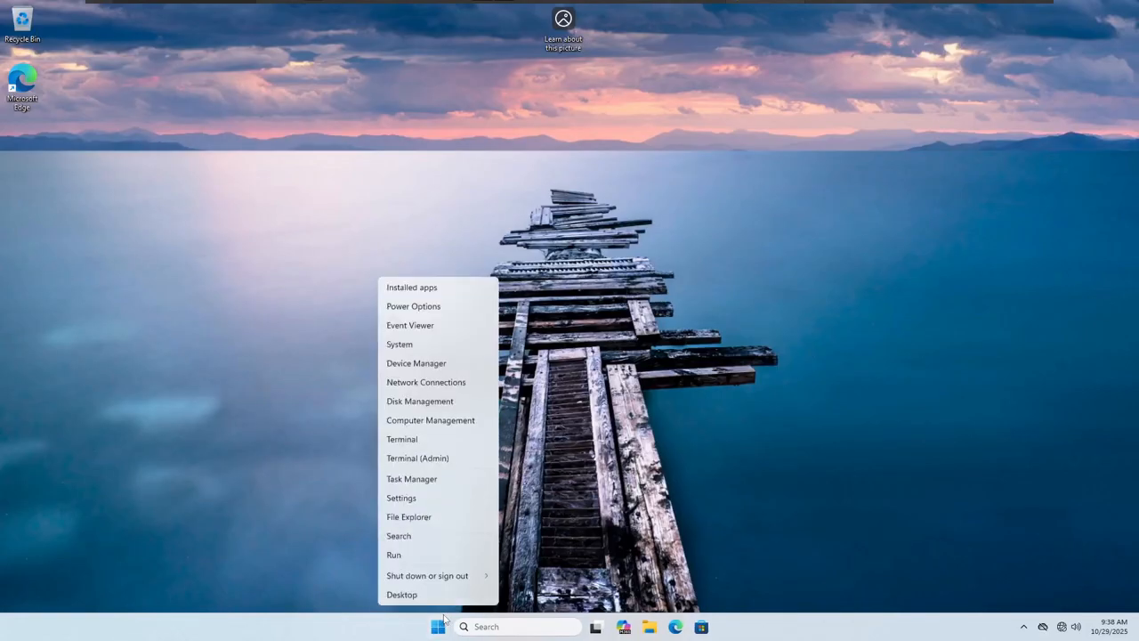
{"action": "left_click", "coordinate": [409, 498]}
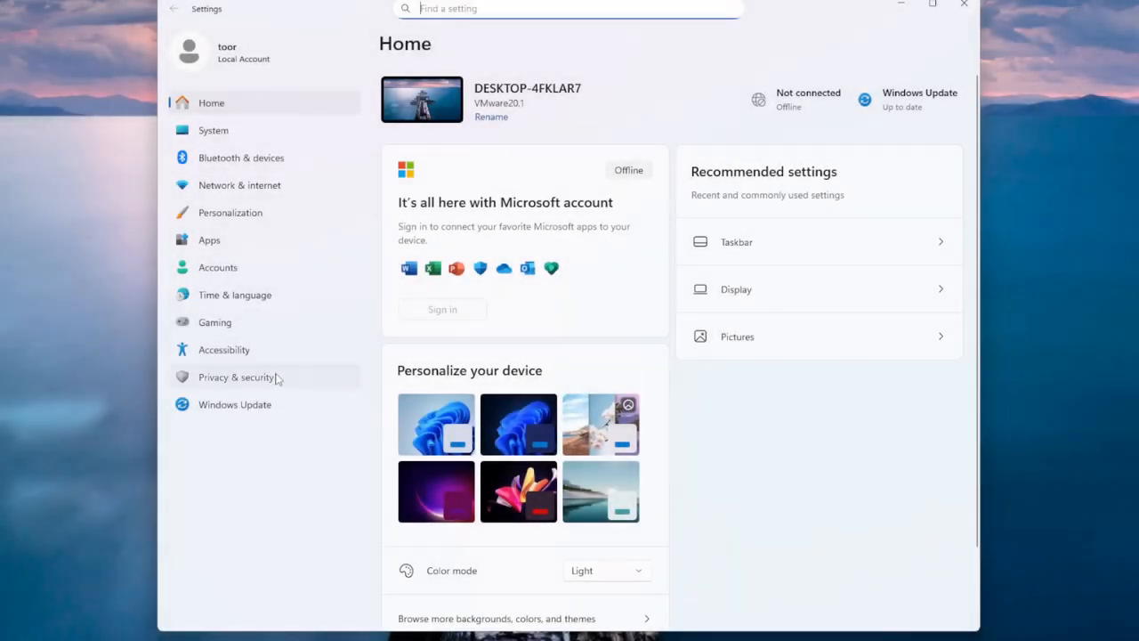
{"action": "left_click", "coordinate": [216, 374]}
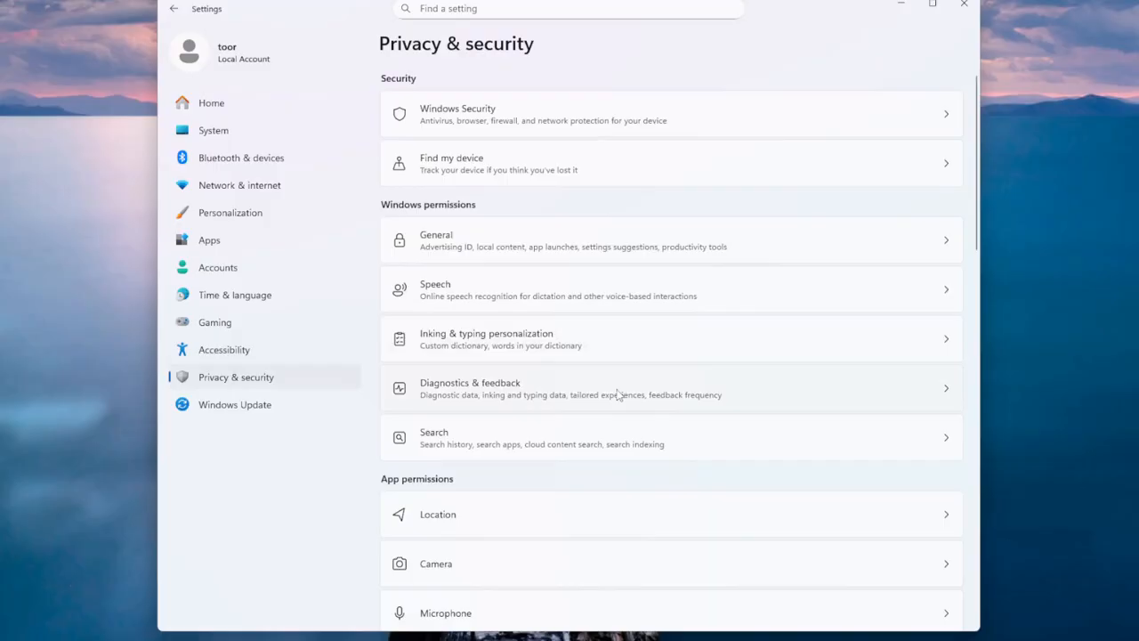
{"action": "scroll", "coordinate": [618, 394], "scroll_direction": "down", "scroll_amount": 15}
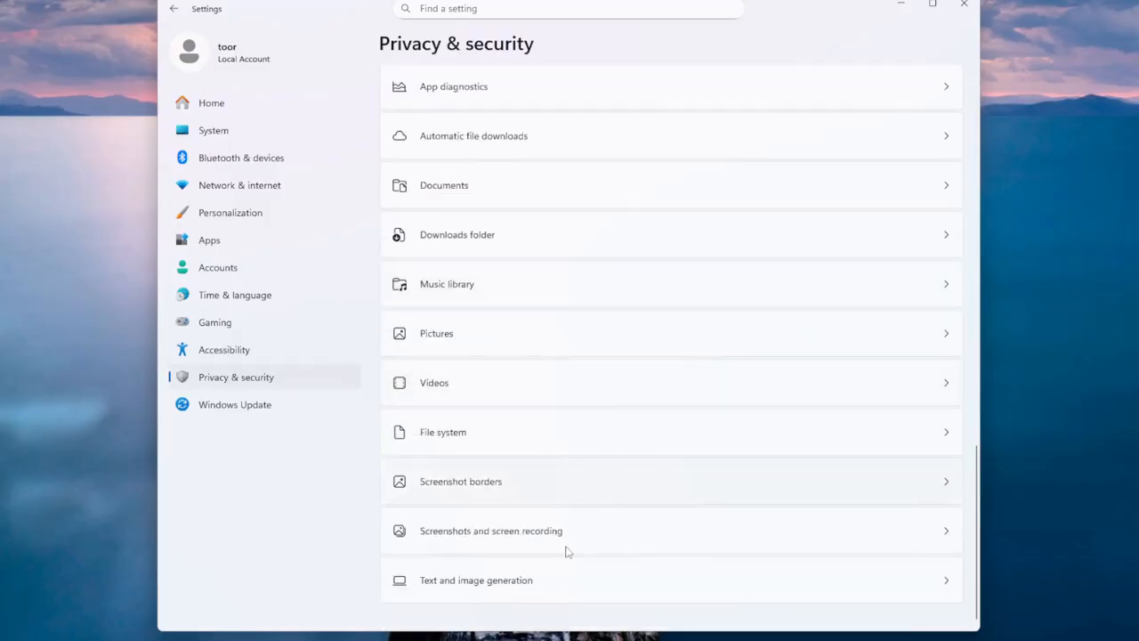
{"action": "left_click", "coordinate": [516, 589]}
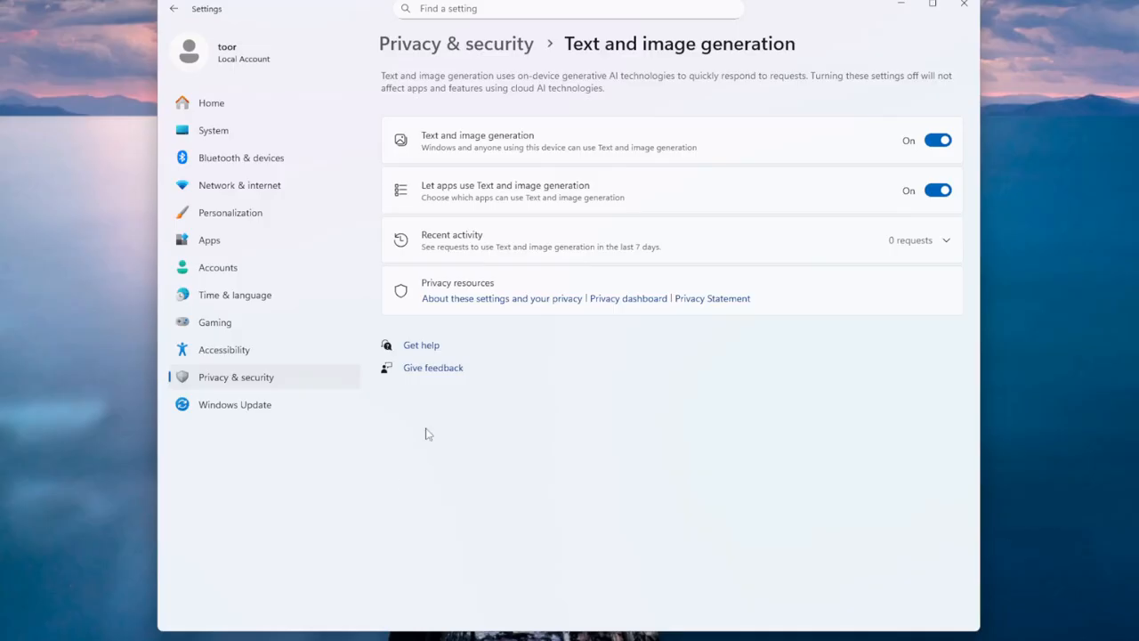
Return to the Privacy & security overview, look through the app permissions, and open Screenshots and screen recording.
{"action": "left_click", "coordinate": [429, 45]}
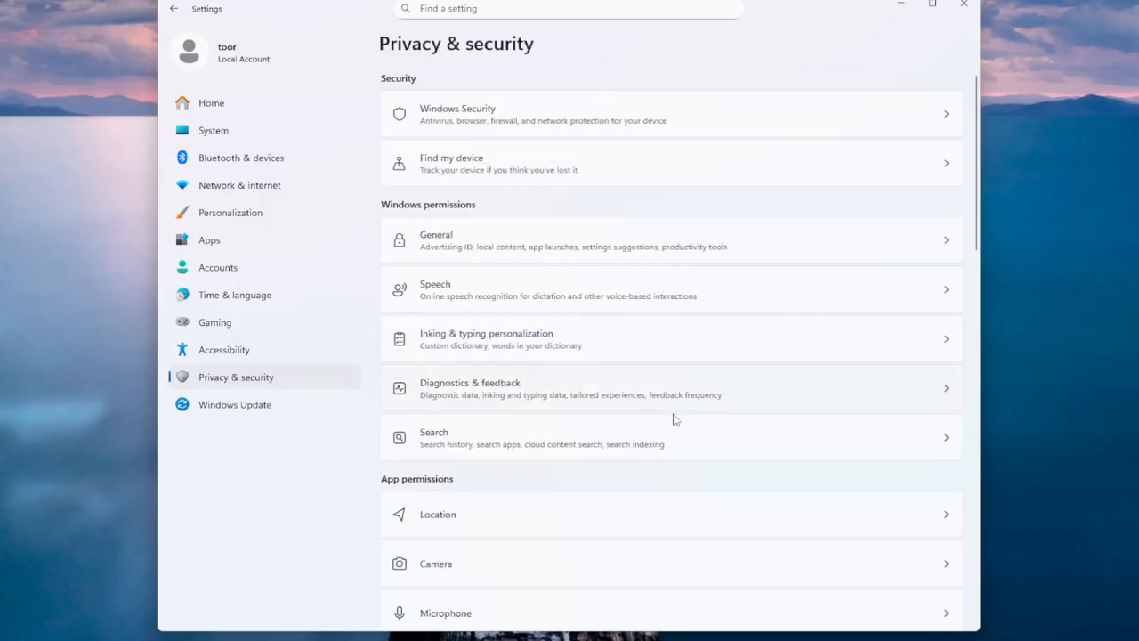
{"action": "scroll", "coordinate": [674, 418], "scroll_direction": "down", "scroll_amount": 3}
{"action": "scroll", "coordinate": [674, 420], "scroll_direction": "down", "scroll_amount": 10}
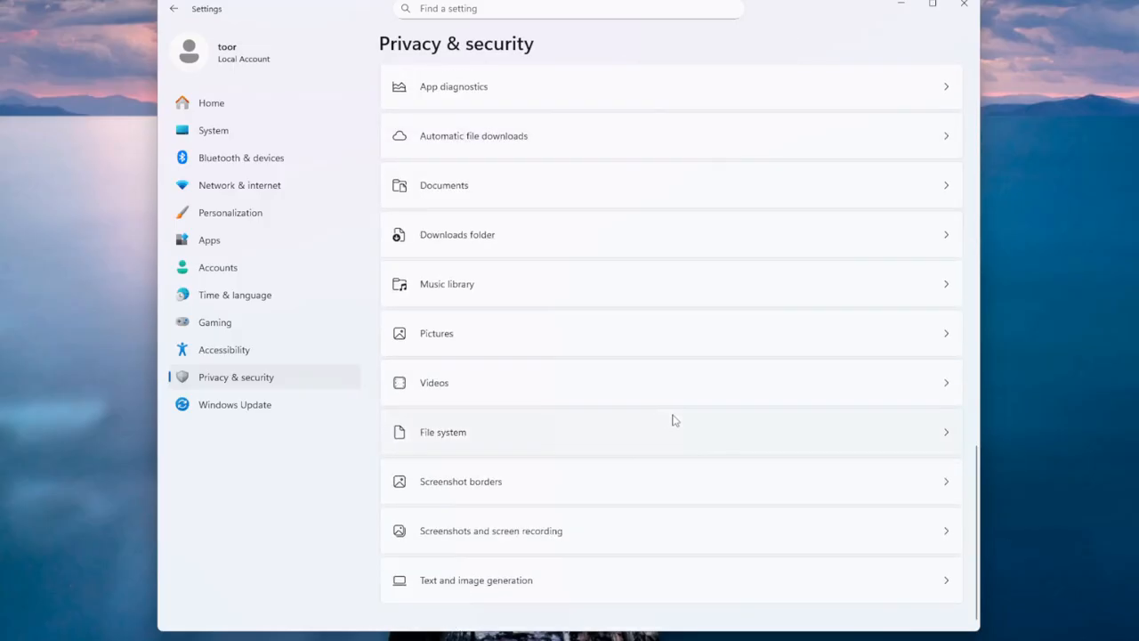
{"action": "left_click", "coordinate": [568, 525]}
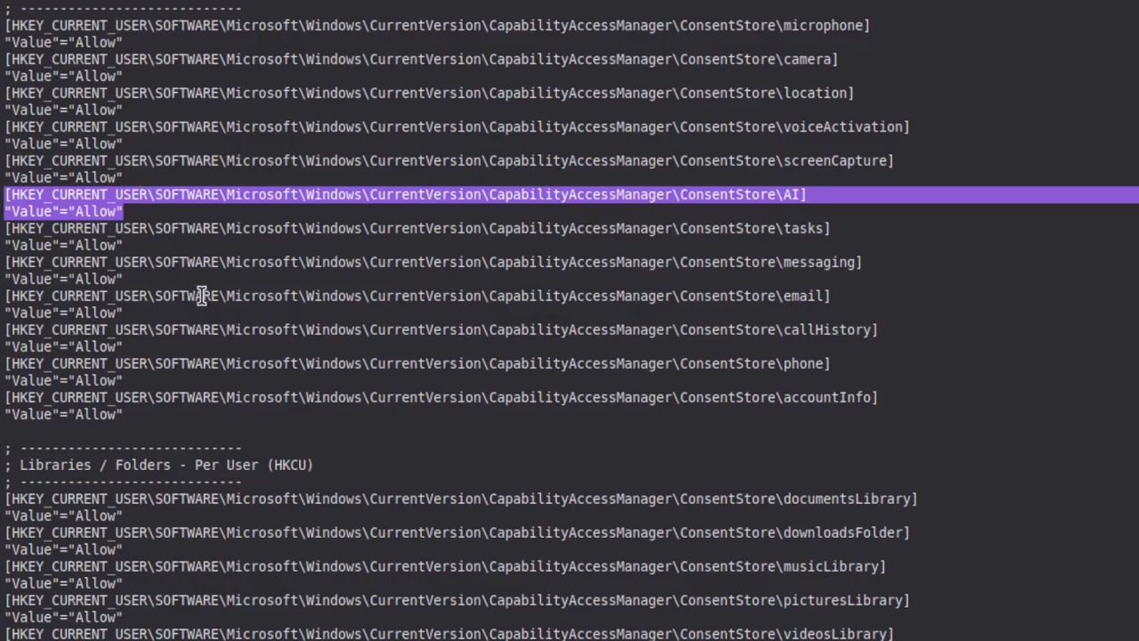
Locate LetAppsAccessAI in the registry file's machine-wide app permissions and select the HKEY_LOCAL_MACHINE\SOFTWARE\Policies\Microsoft\Windows\AppPrivacy key path.
{"action": "scroll", "coordinate": [202, 296], "scroll_direction": "up", "scroll_amount": 12}
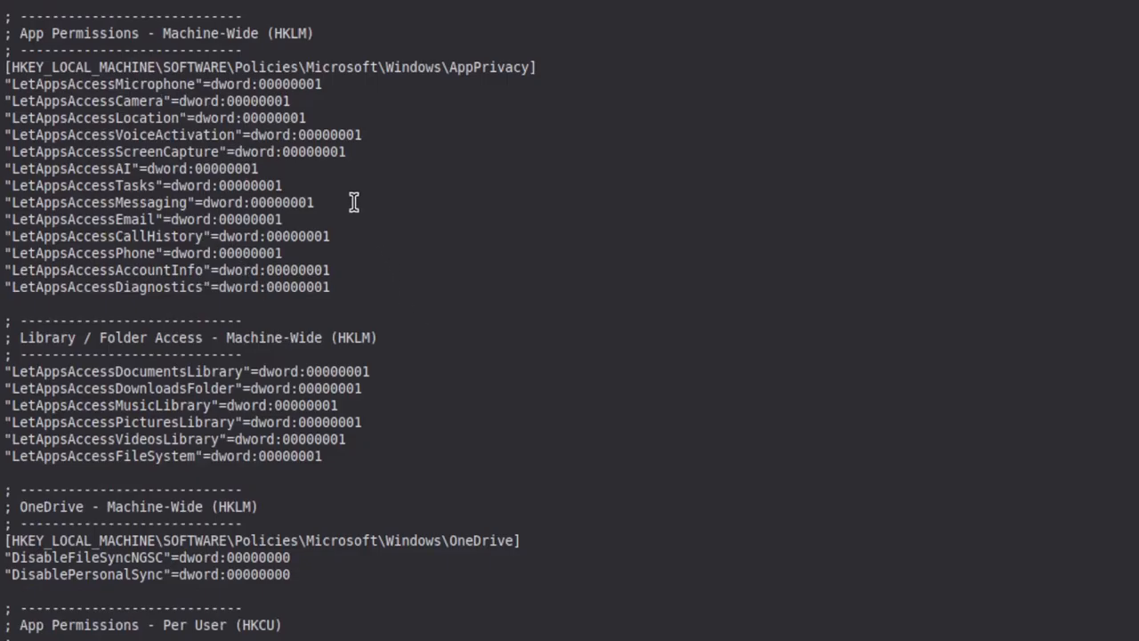
{"action": "left_click_drag", "start_coordinate": [259, 169], "coordinate": [11, 168]}
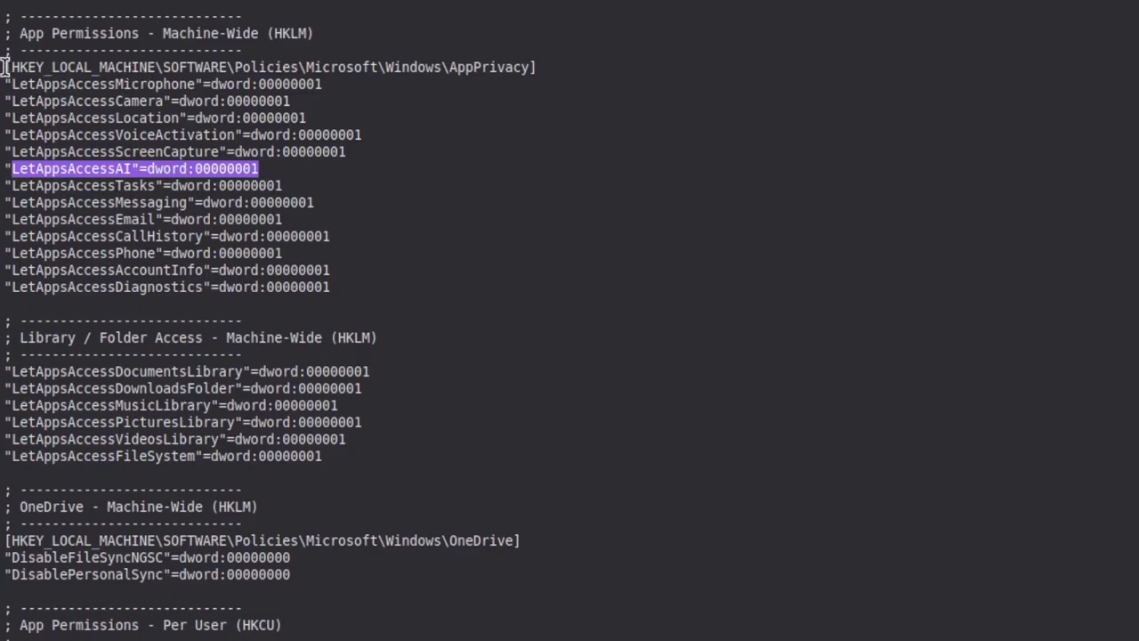
{"action": "left_click_drag", "start_coordinate": [5, 67], "coordinate": [535, 69]}
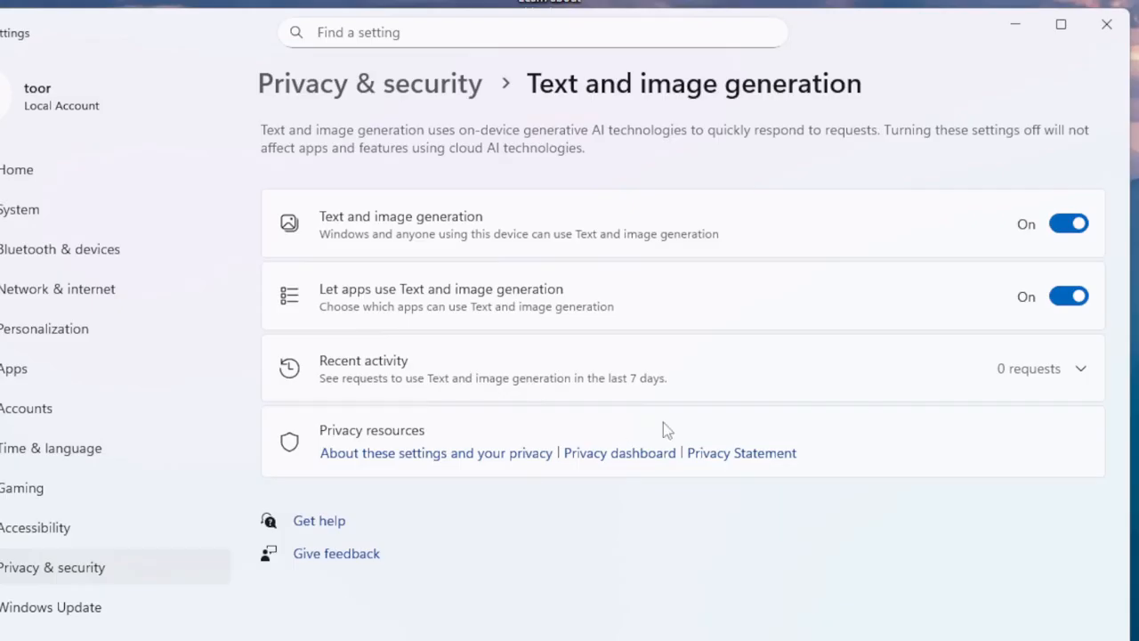
Turn off Text and image generation in Settings, and launch the Registry Editor by running regedit.
{"action": "left_click", "coordinate": [1066, 224]}
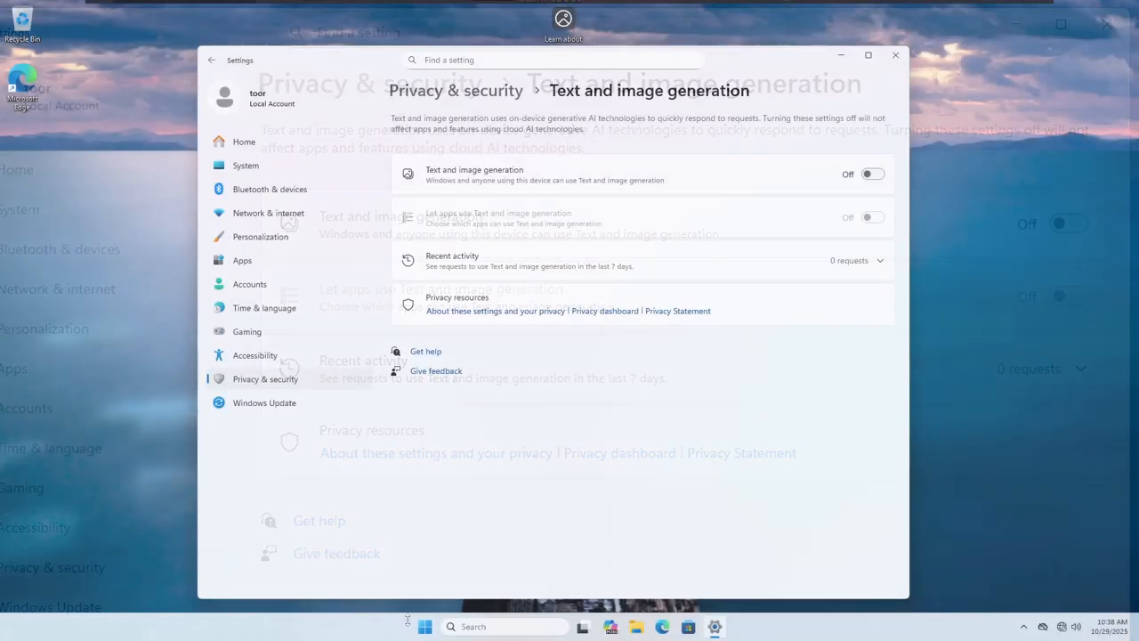
{"action": "right_click", "coordinate": [425, 624]}
{"action": "left_click", "coordinate": [421, 557]}
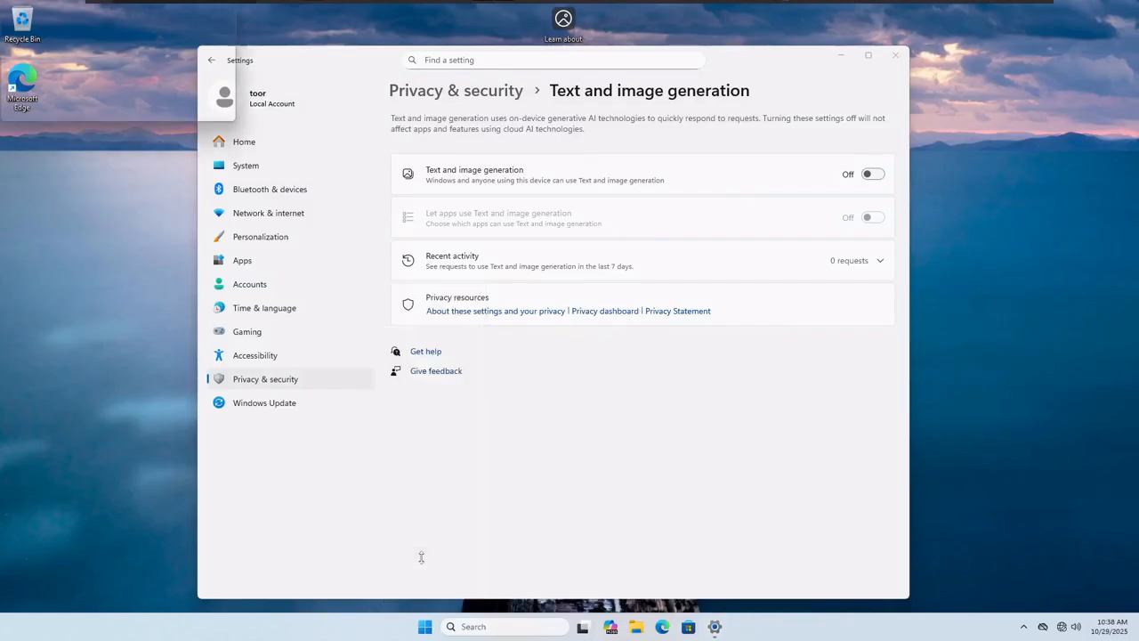
{"action": "type", "text": "r"}
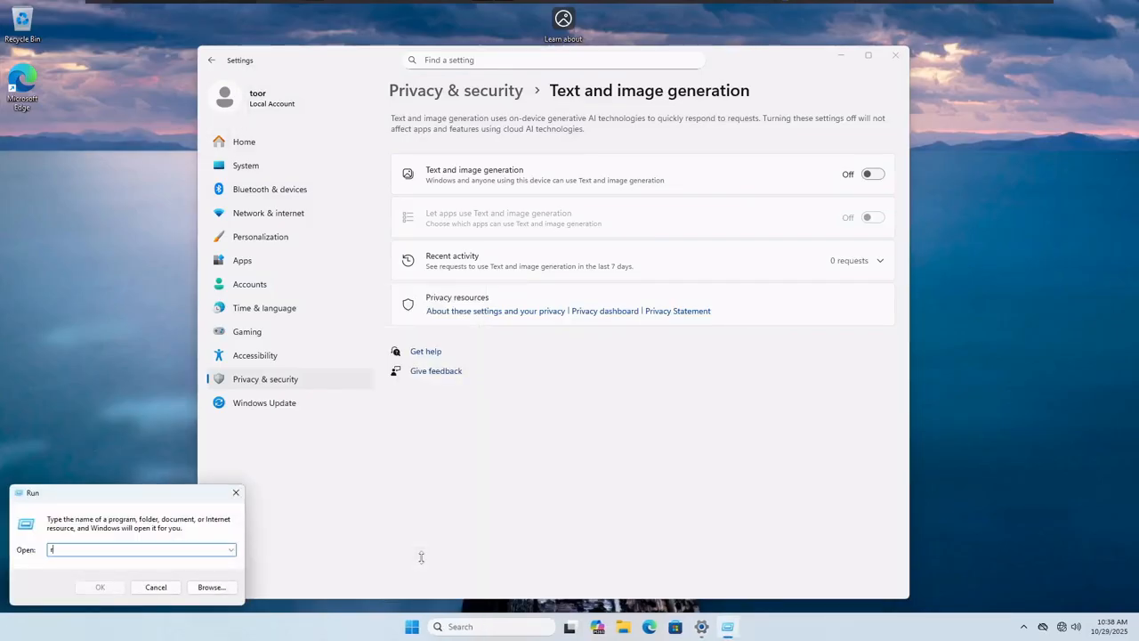
{"action": "type", "text": "egedit"}
{"action": "key", "text": "Return"}
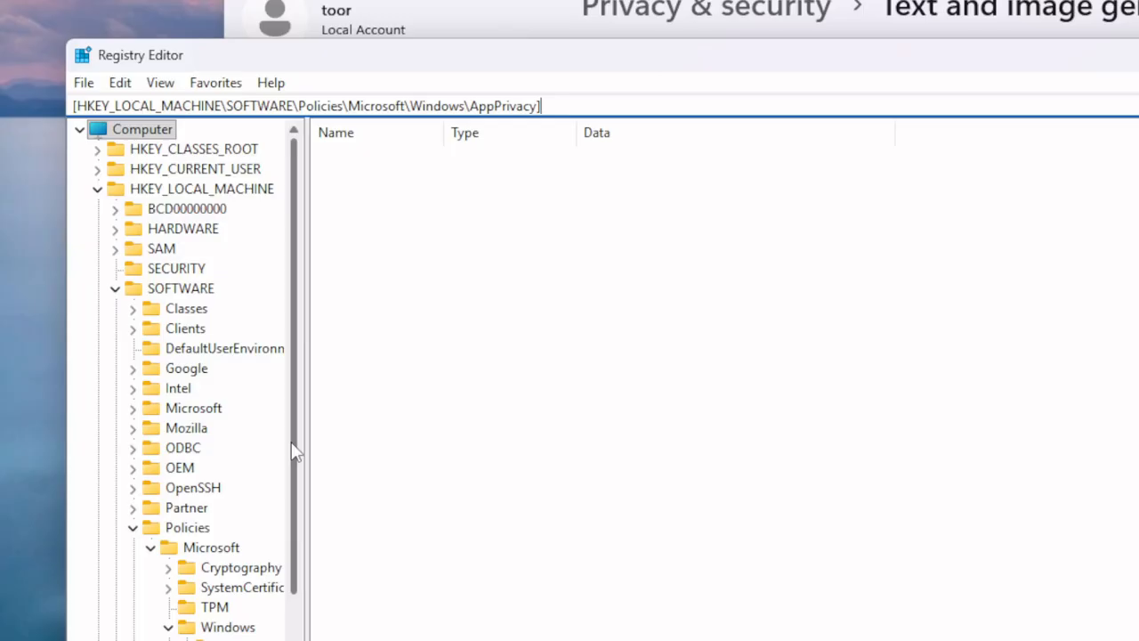
Look for the AppPrivacy key under HKEY_LOCAL_MACHINE\SOFTWARE\Policies\Microsoft\Windows, comparing the registry with the Text and image generation settings.
{"action": "left_click", "coordinate": [707, 19]}
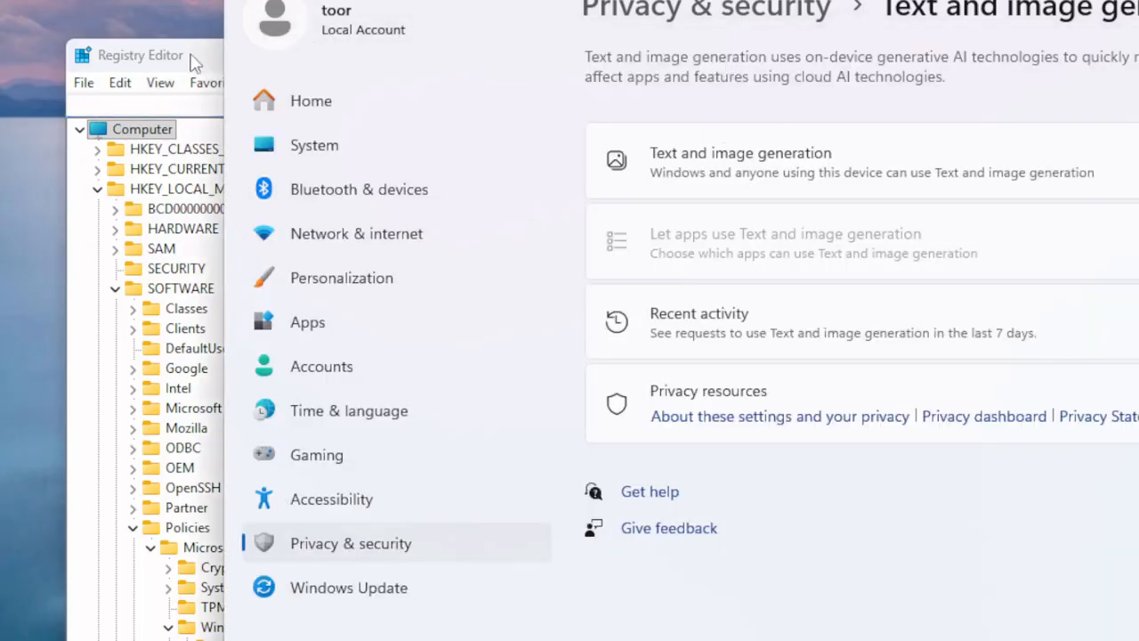
{"action": "left_click", "coordinate": [103, 105]}
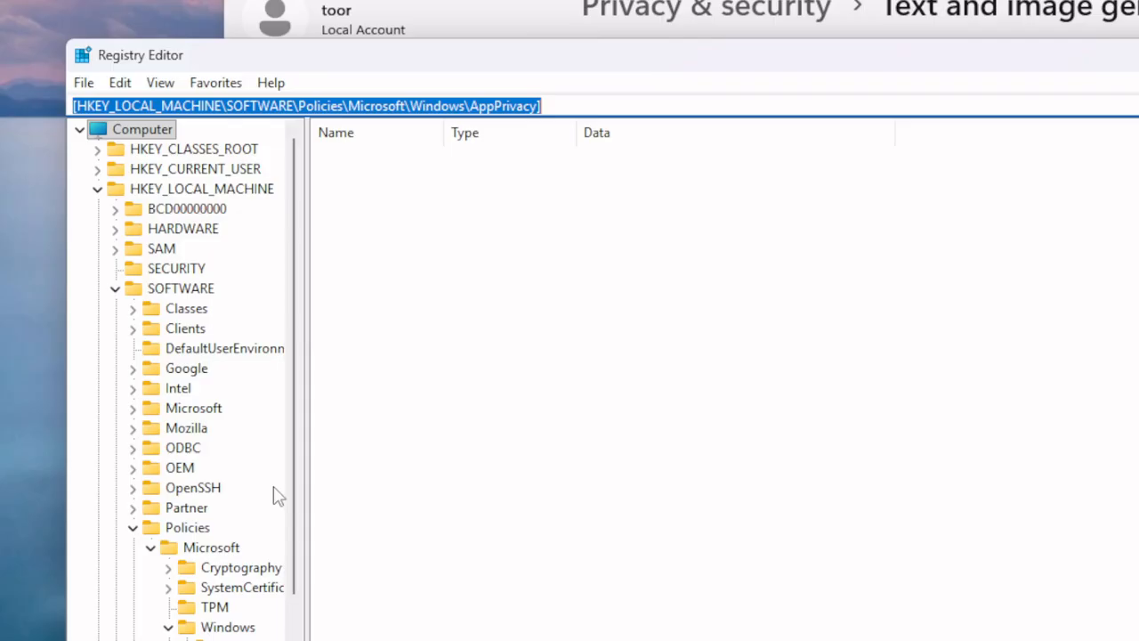
{"action": "scroll", "coordinate": [276, 495], "scroll_direction": "down", "scroll_amount": 4}
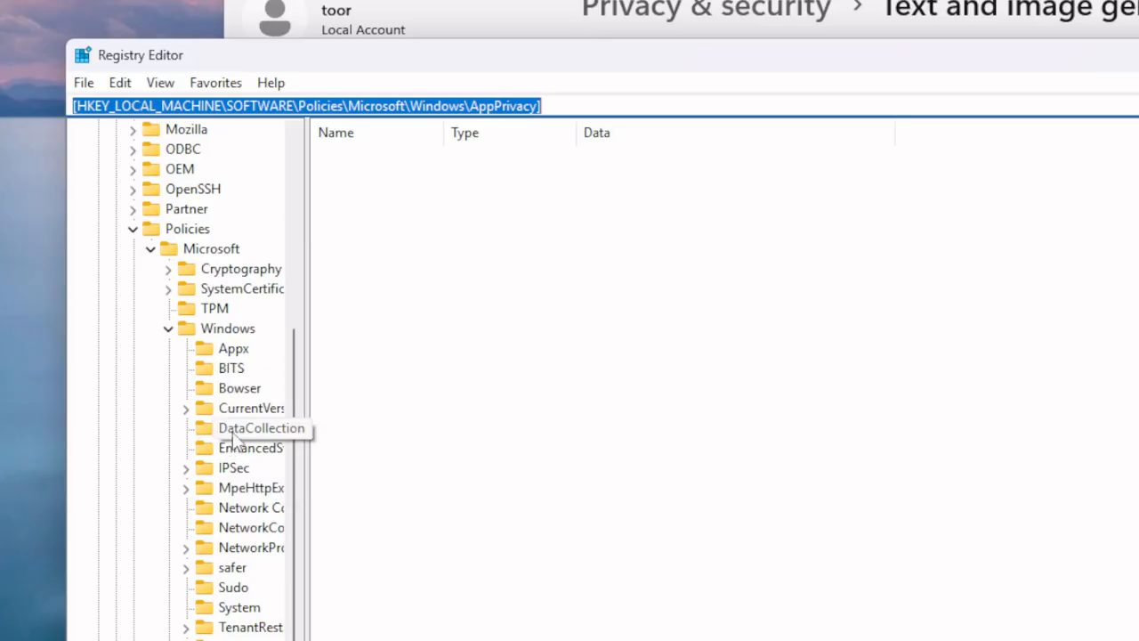
{"action": "left_click", "coordinate": [523, 11]}
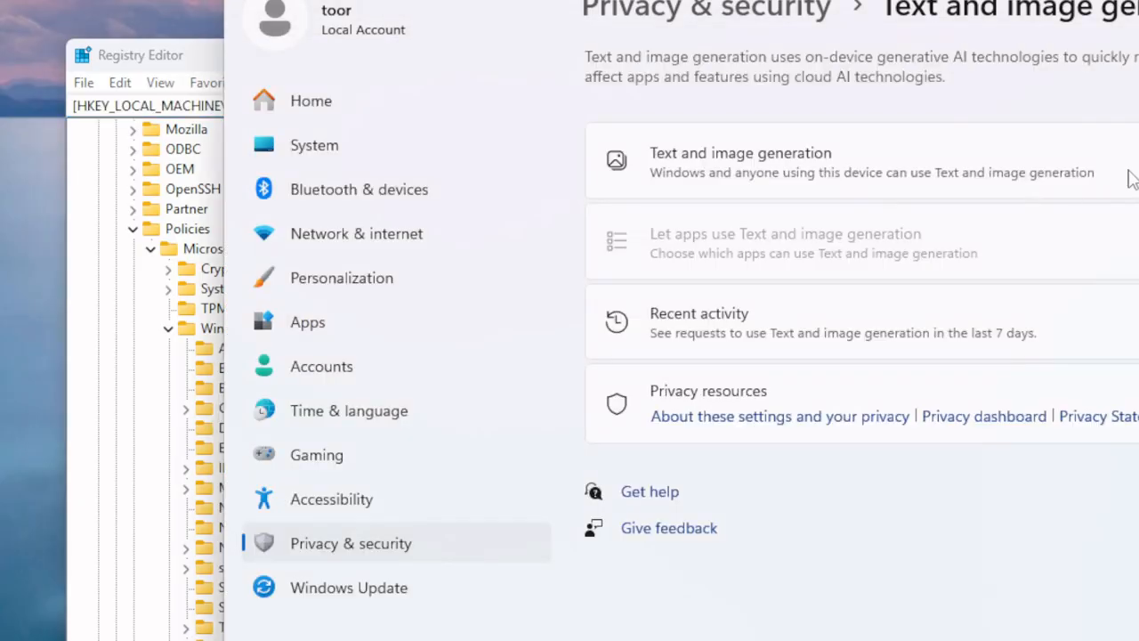
{"action": "left_click", "coordinate": [182, 55]}
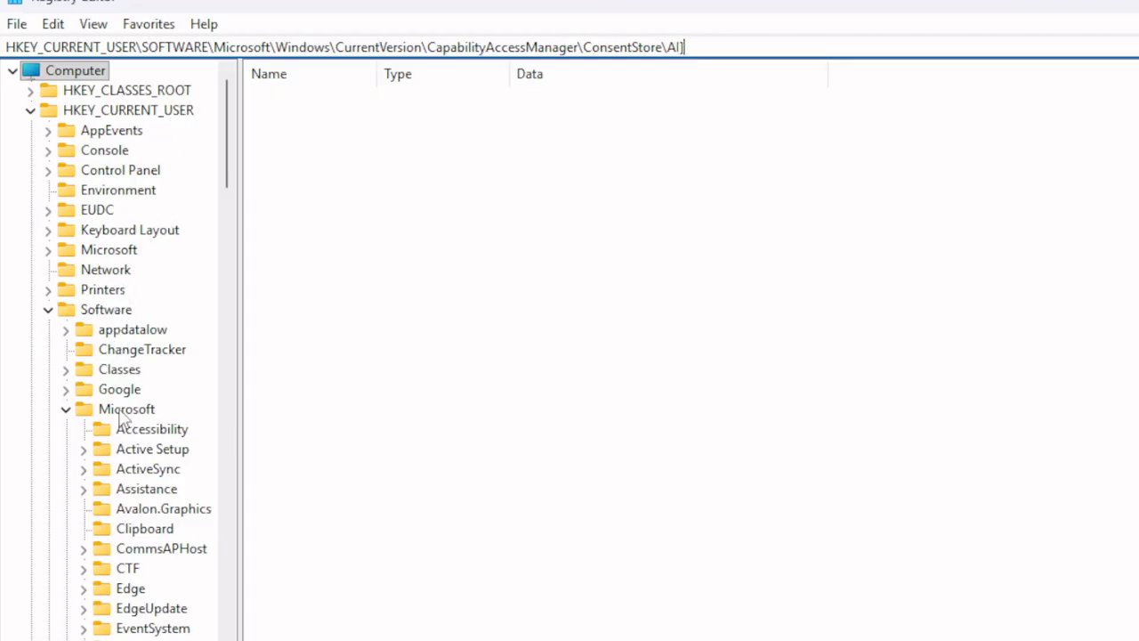
Inspect the ConsentStore key under HKEY_CURRENT_USER's CapabilityAccessManager for an AI subkey, widening the key tree, and return to the Settings window.
{"action": "scroll", "coordinate": [120, 415], "scroll_direction": "down", "scroll_amount": 6}
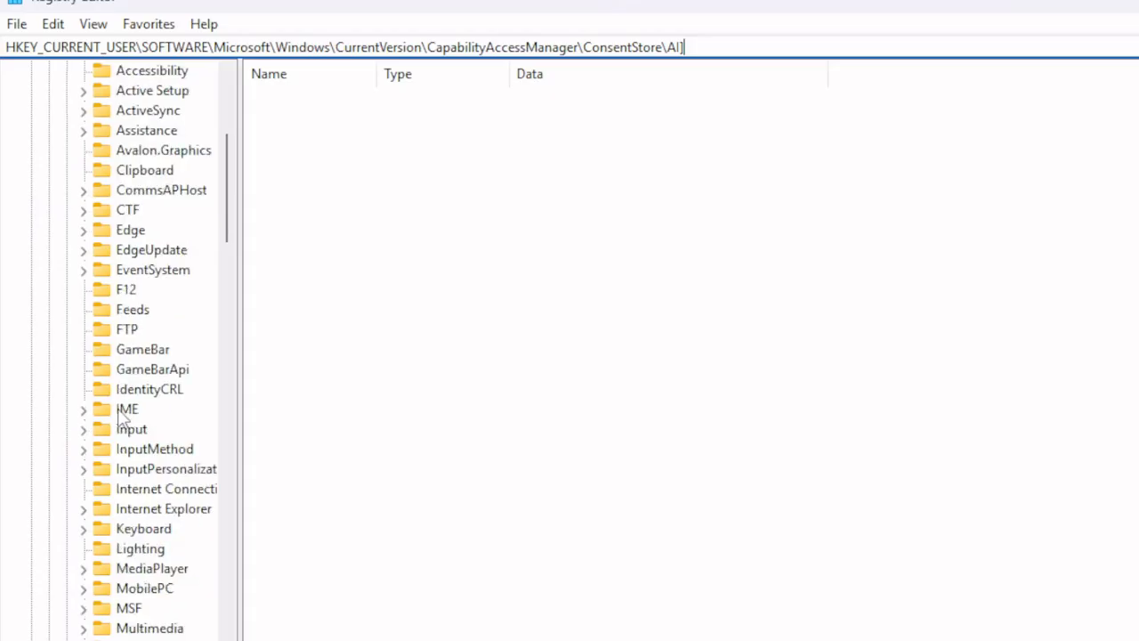
{"action": "scroll", "coordinate": [120, 415], "scroll_direction": "down", "scroll_amount": 14}
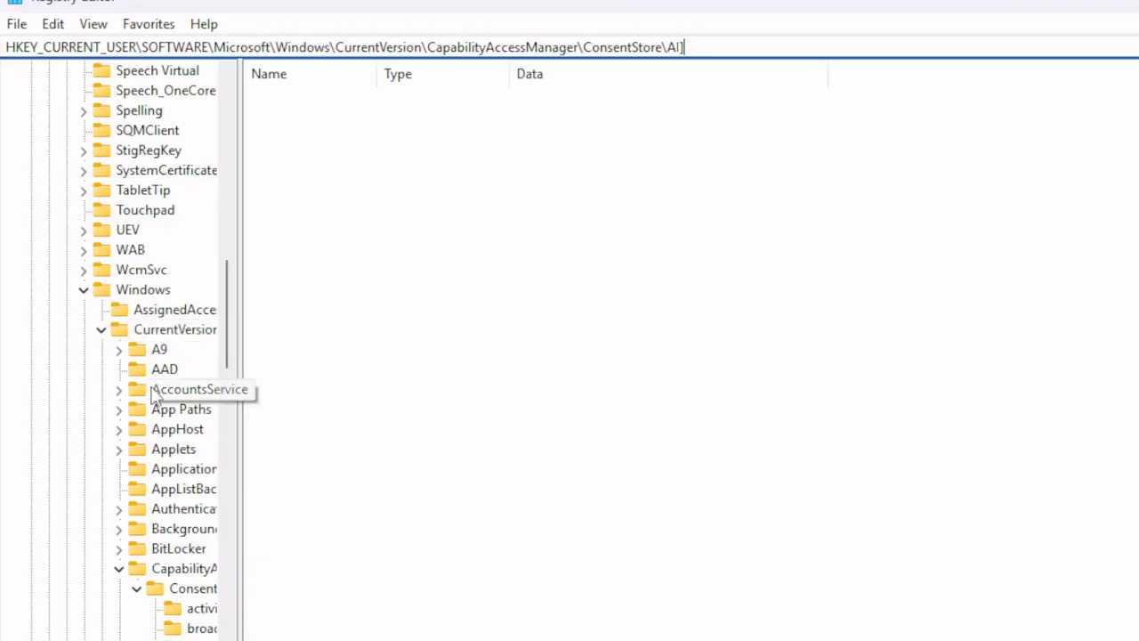
{"action": "scroll", "coordinate": [156, 400], "scroll_direction": "down", "scroll_amount": 1}
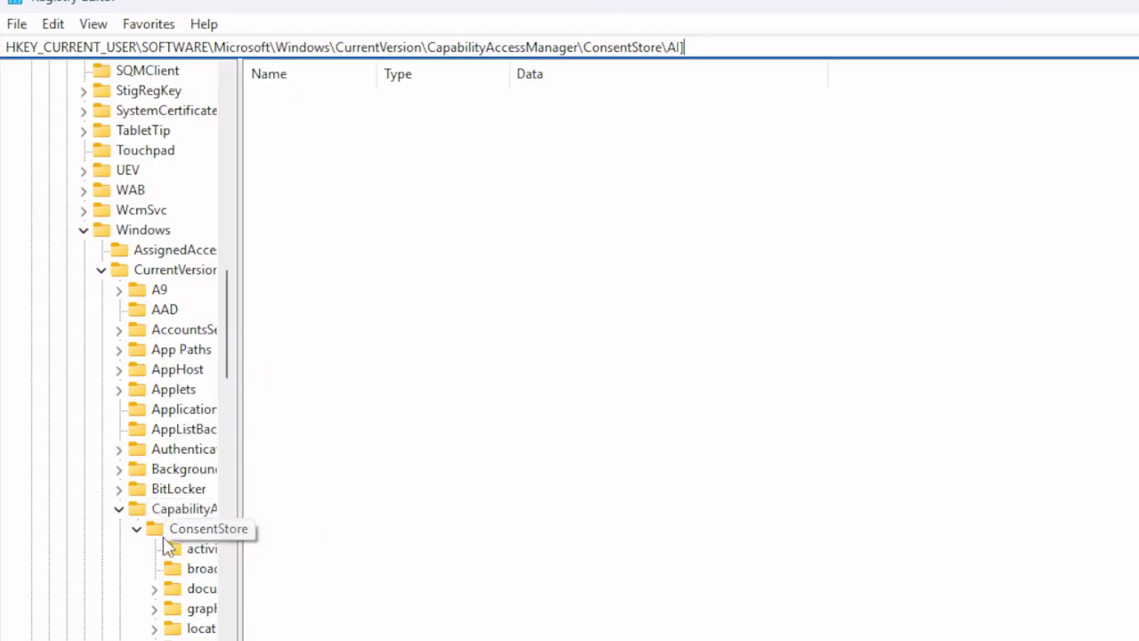
{"action": "left_click_drag", "start_coordinate": [240, 526], "coordinate": [382, 535]}
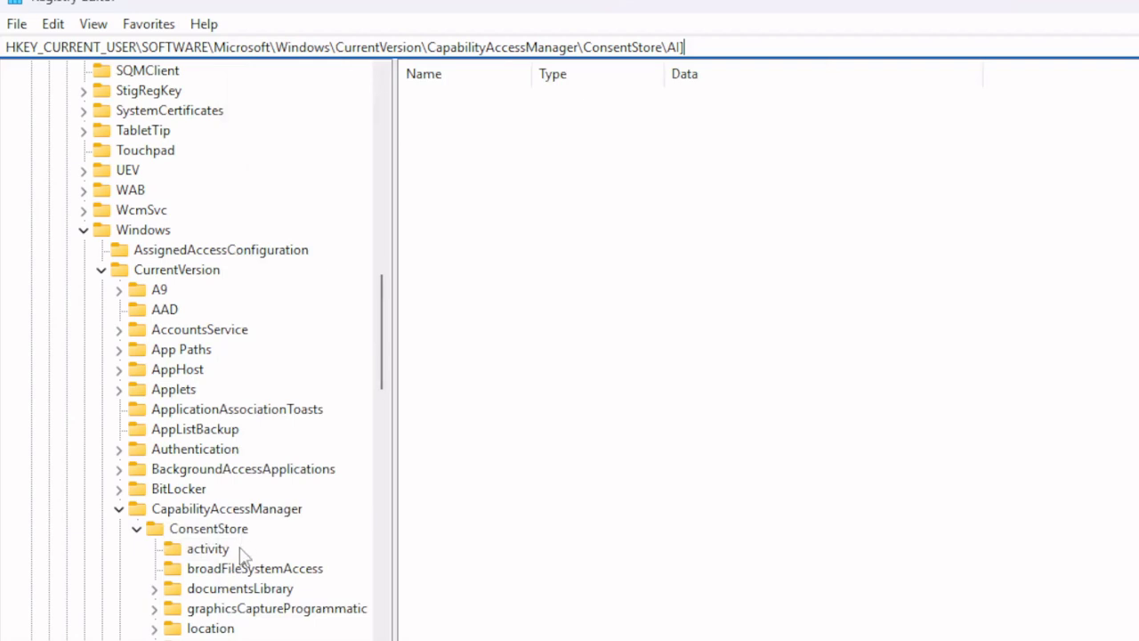
{"action": "scroll", "coordinate": [242, 547], "scroll_direction": "down", "scroll_amount": 1}
{"action": "left_click", "coordinate": [210, 472]}
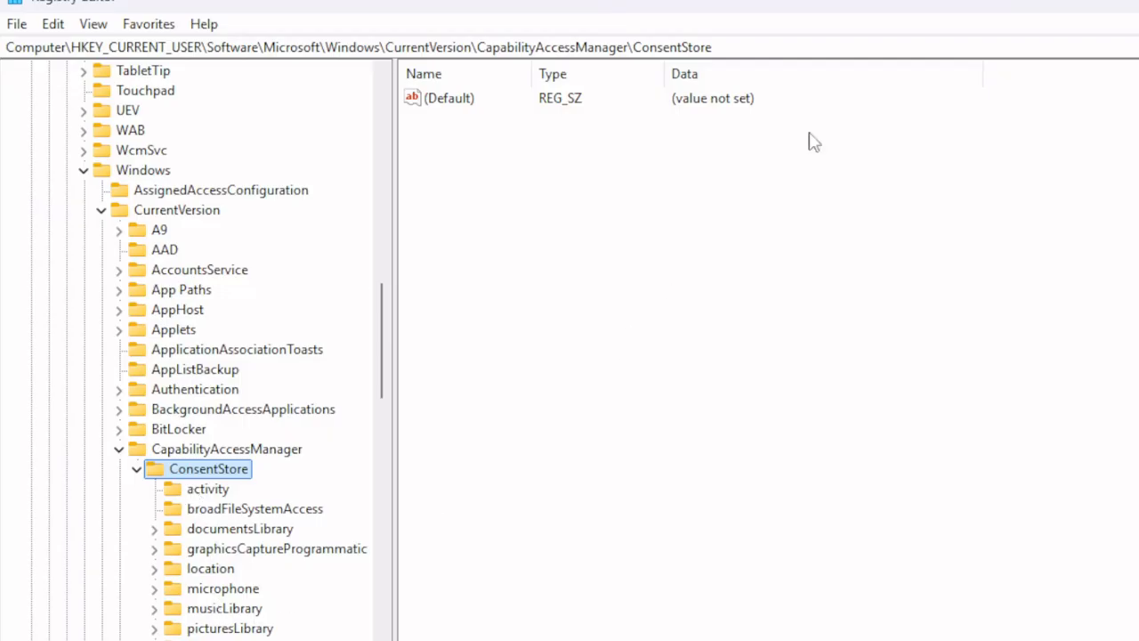
{"action": "key", "text": "alt+Tab"}
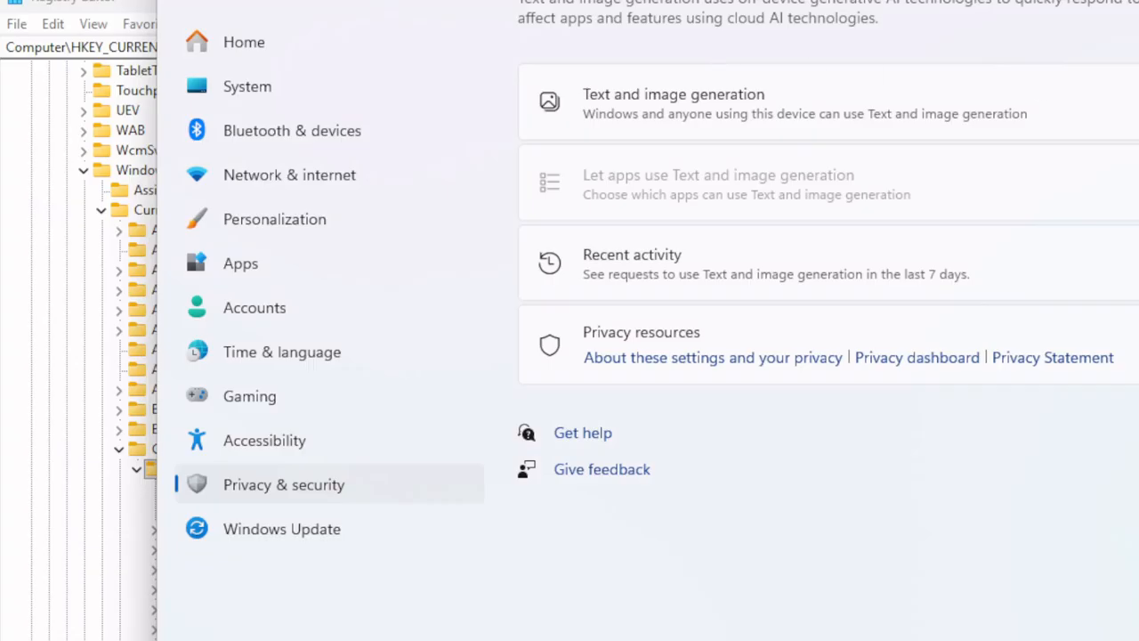
Refresh the registry view with the ConsentStore key selected to recheck its subkeys for an AI entry.
{"action": "left_click", "coordinate": [121, 8]}
{"action": "left_click", "coordinate": [59, 26]}
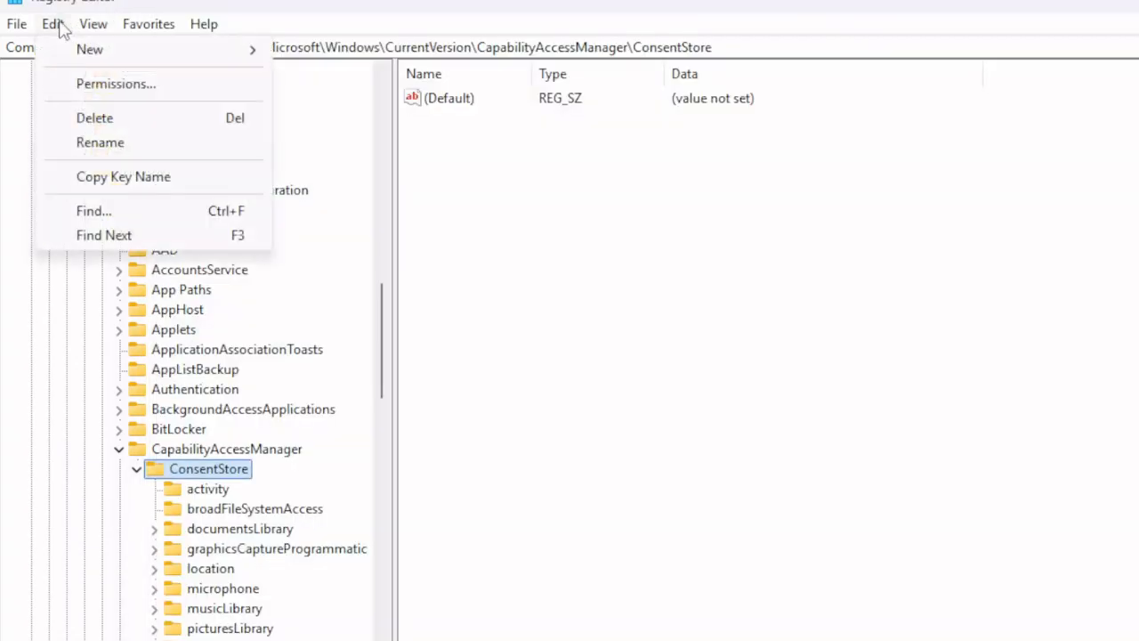
{"action": "mouse_move", "coordinate": [86, 29]}
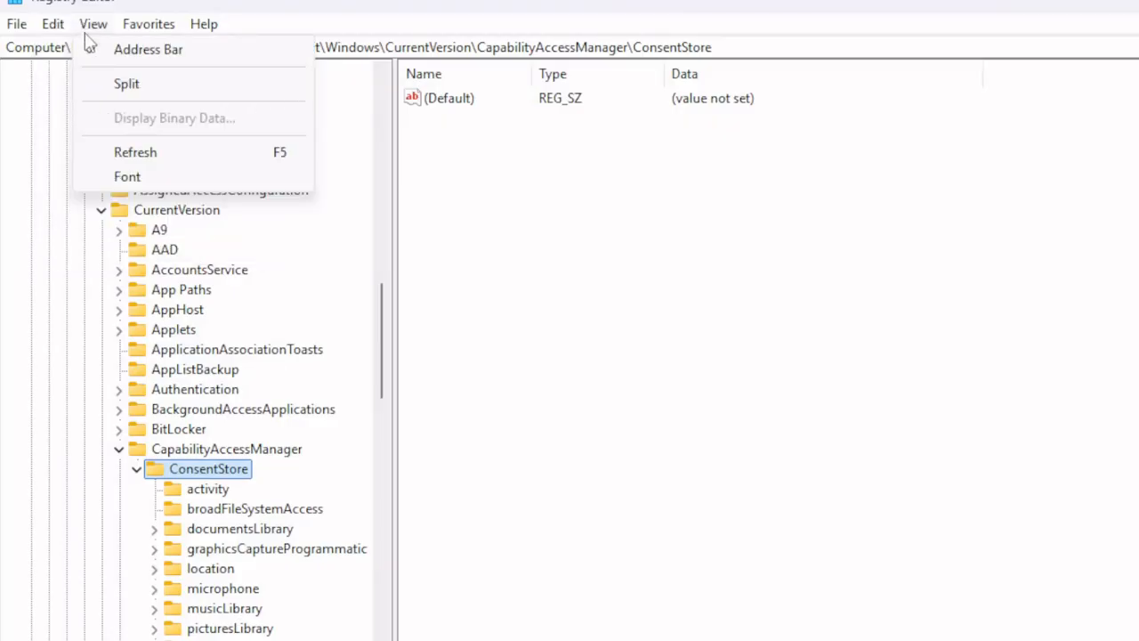
{"action": "left_click", "coordinate": [131, 153]}
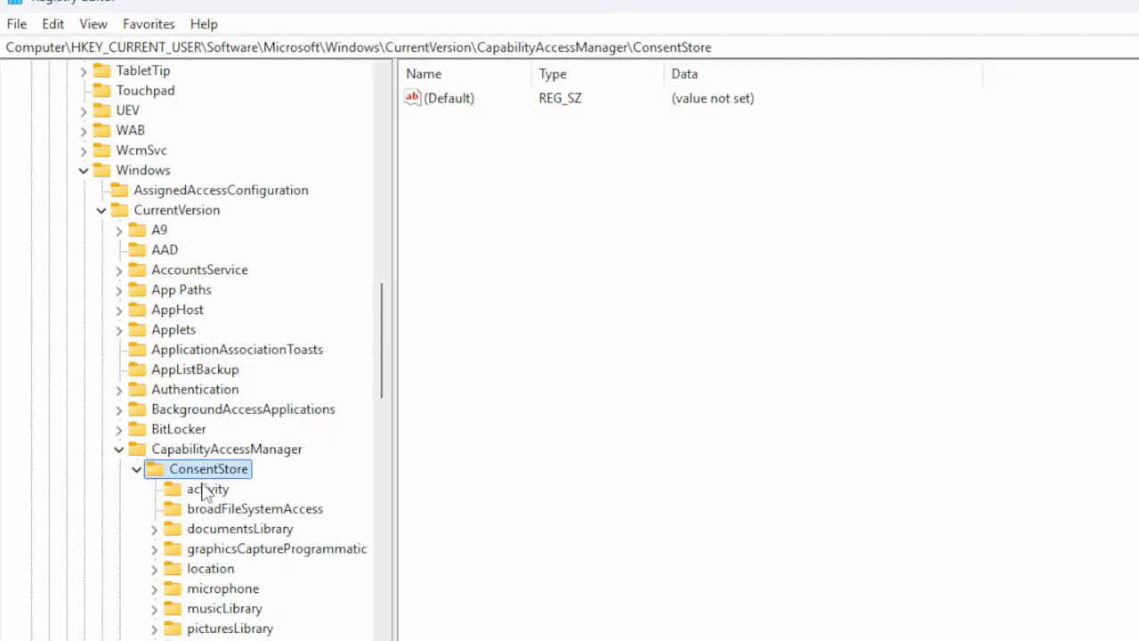
Turn off Text and image generation in Settings and refresh the registry view at the ConsentStore key.
{"action": "left_click", "coordinate": [552, 2]}
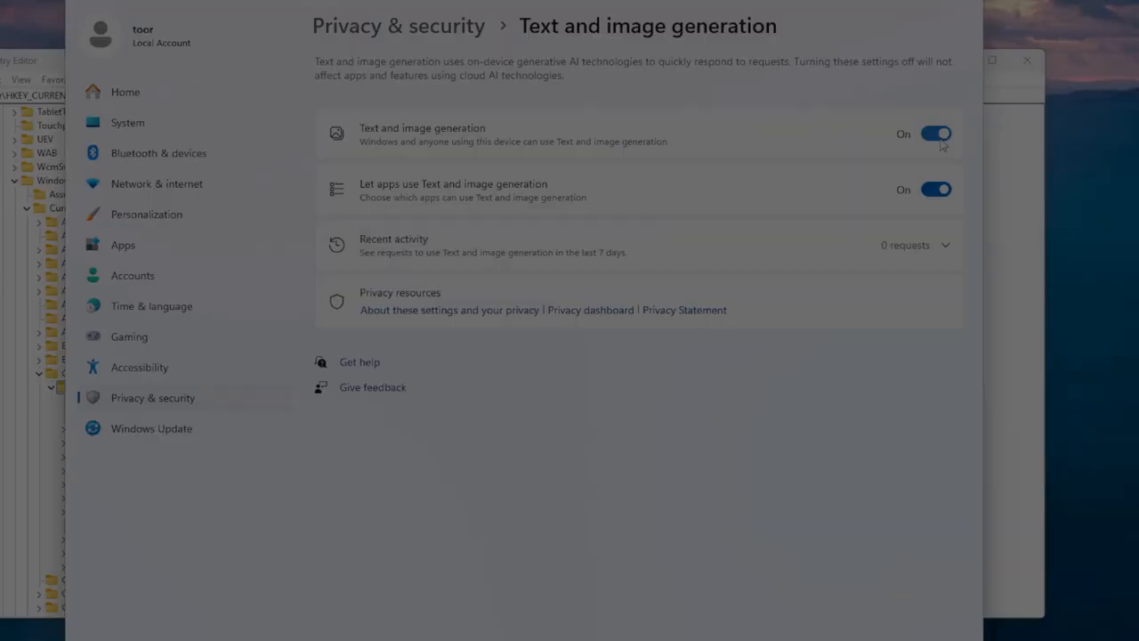
{"action": "left_click", "coordinate": [939, 136]}
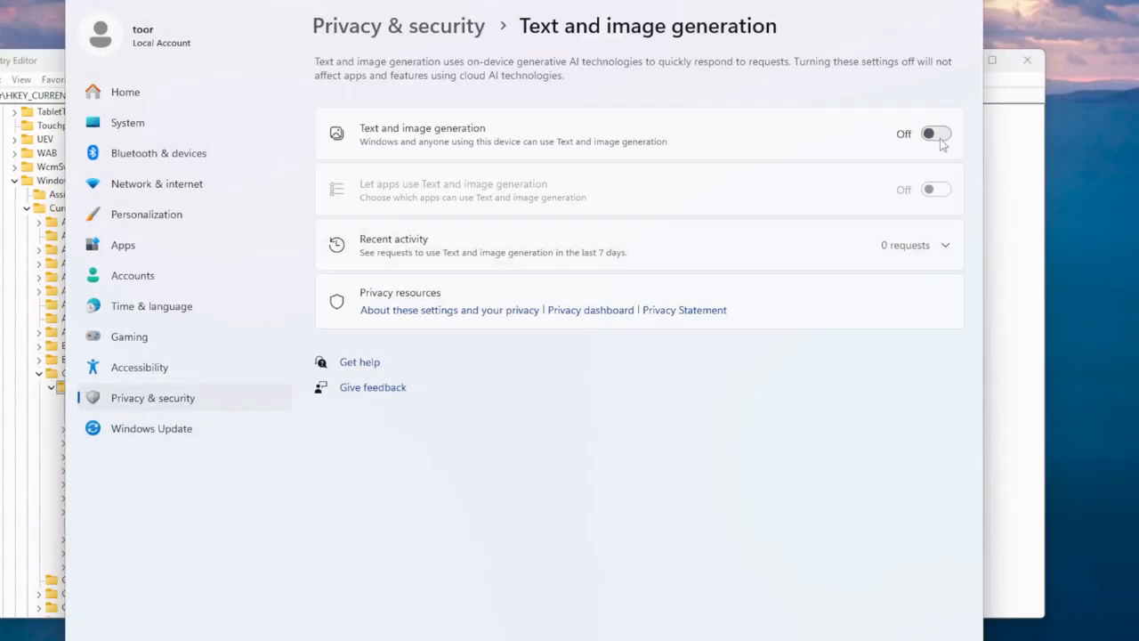
{"action": "left_click", "coordinate": [57, 69]}
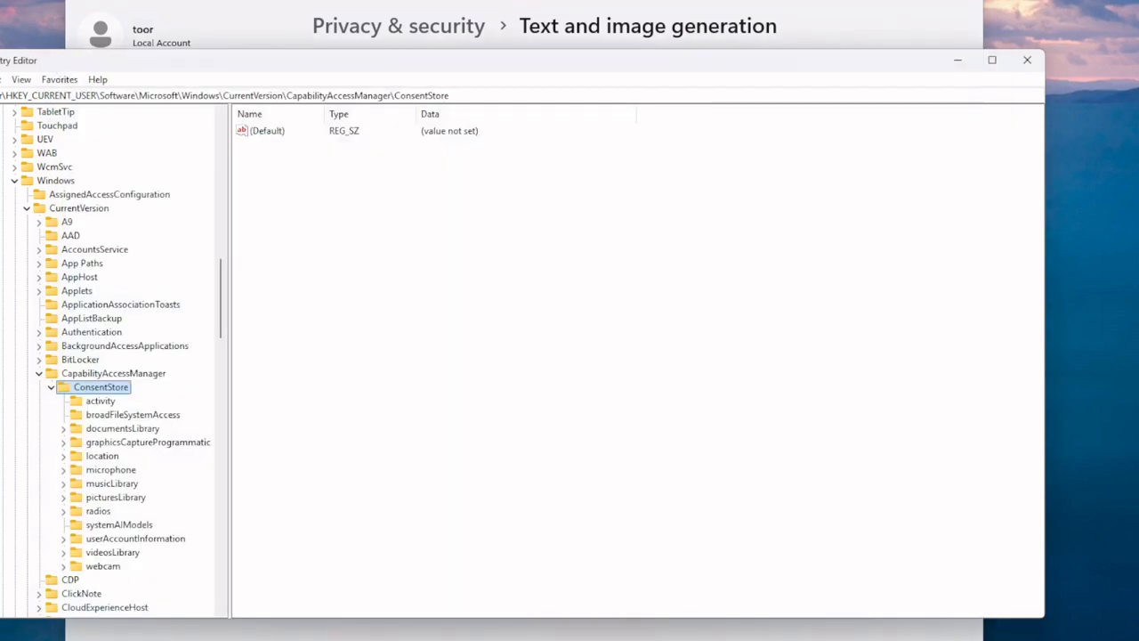
{"action": "left_click", "coordinate": [22, 80]}
{"action": "left_click", "coordinate": [46, 169]}
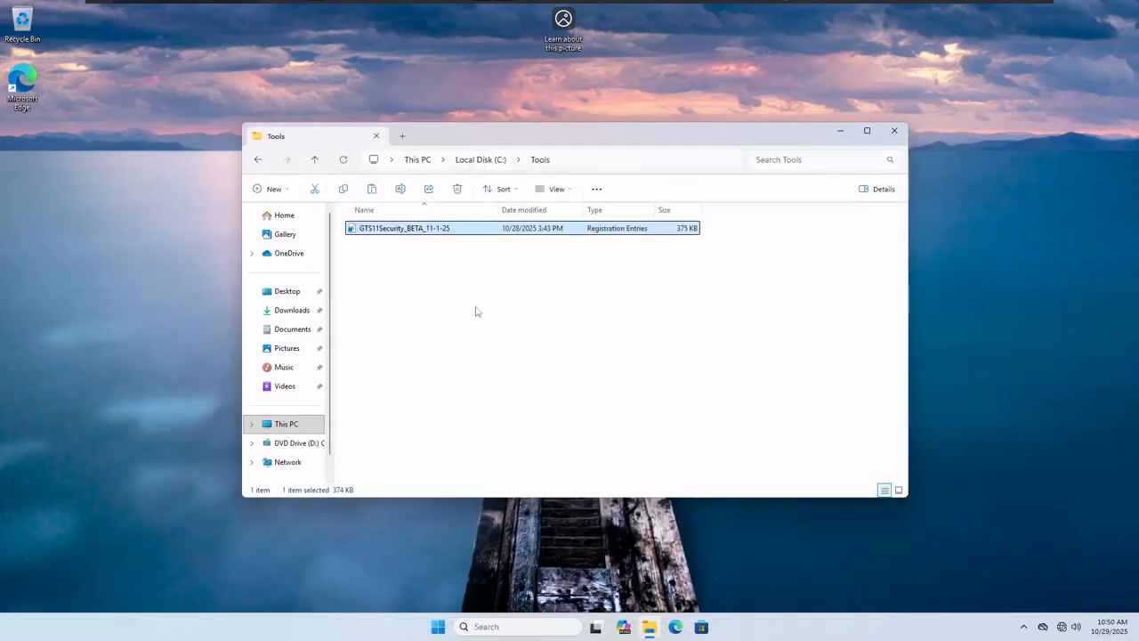
Review the contents of GTS11Security_BETA_11-1-25.reg in Notepad through to the end of the file, and close it.
{"action": "right_click", "coordinate": [416, 234]}
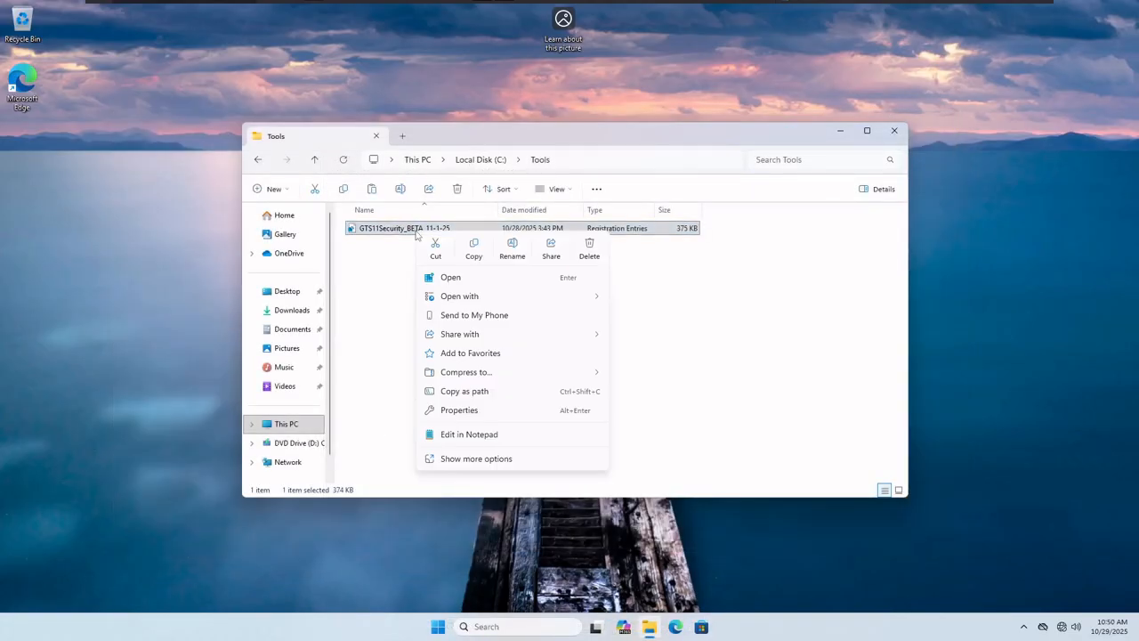
{"action": "left_click", "coordinate": [492, 435]}
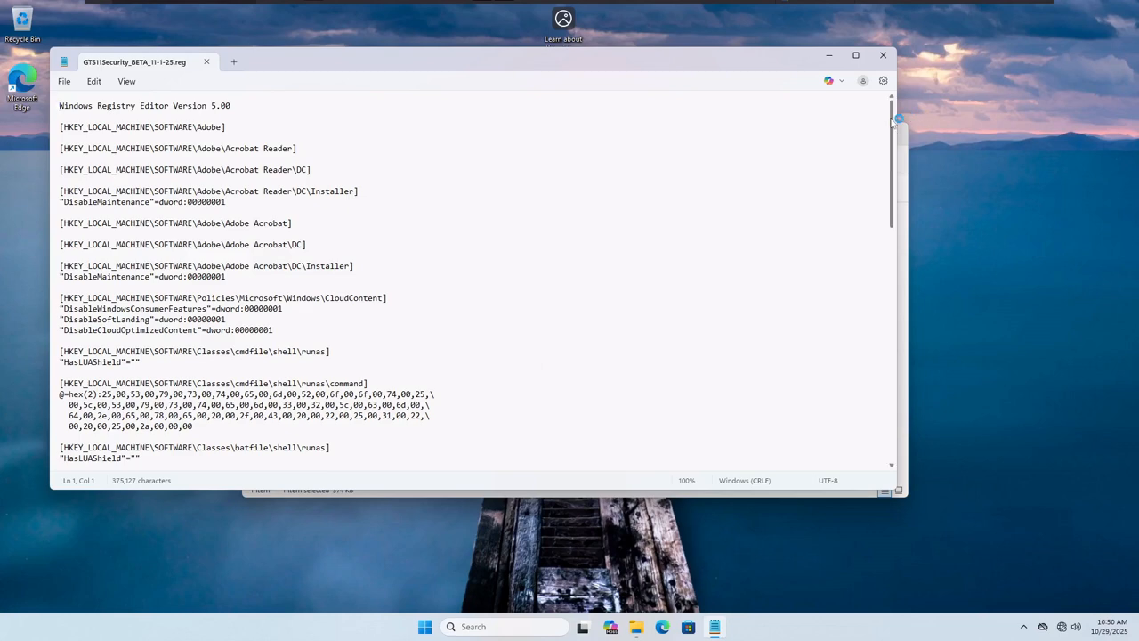
{"action": "left_click_drag", "start_coordinate": [892, 122], "coordinate": [891, 458]}
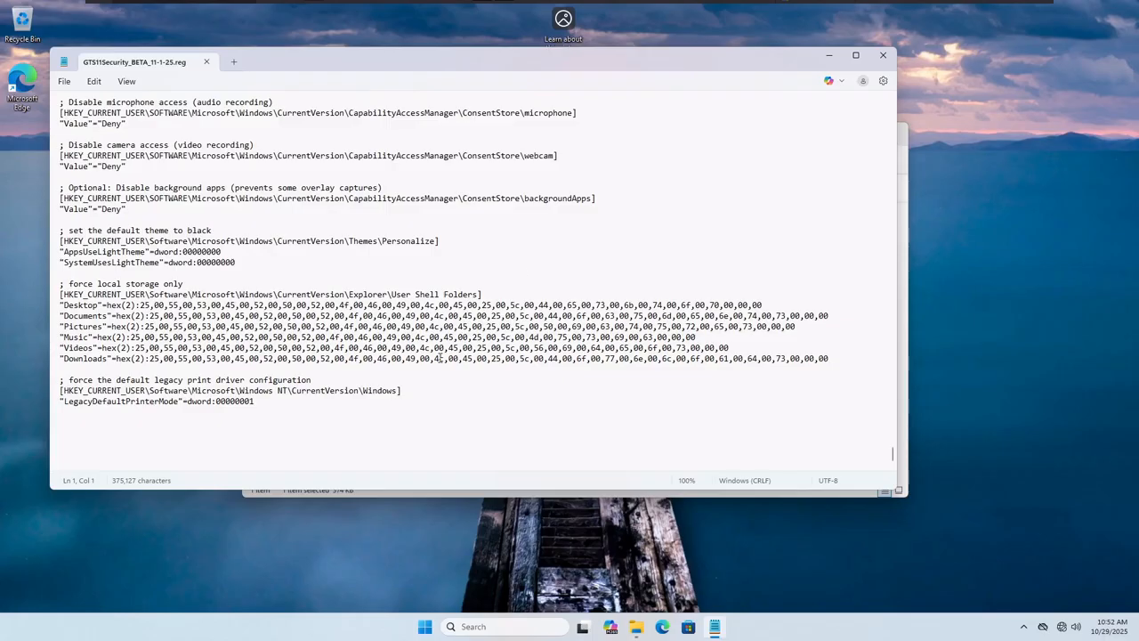
{"action": "left_click", "coordinate": [883, 56]}
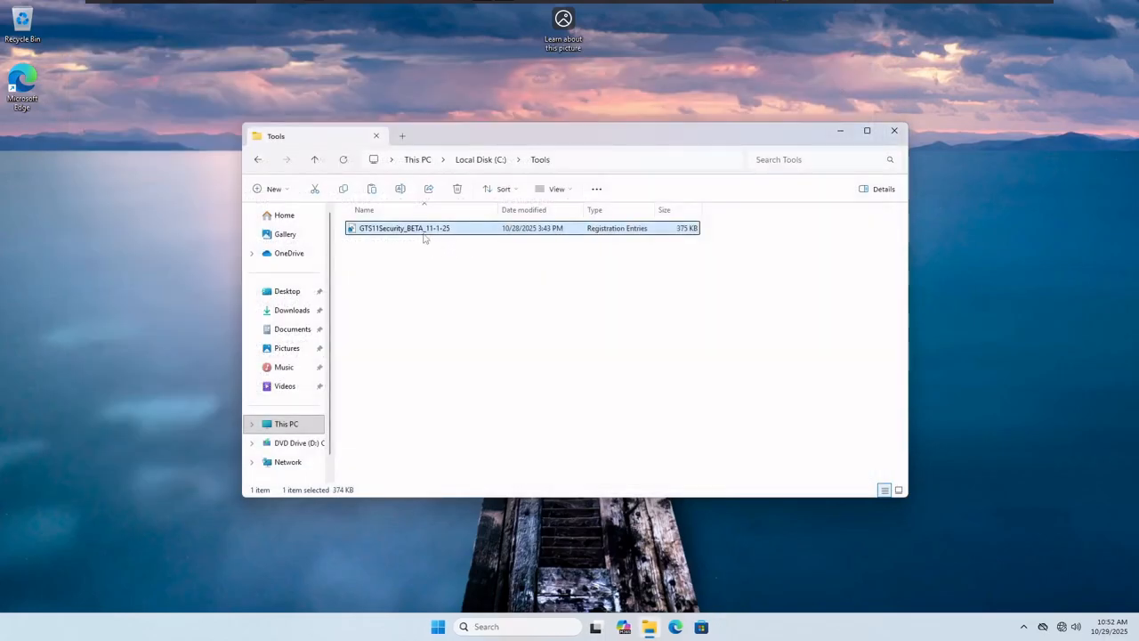
Merge GTS11Security_BETA_11-1-25.reg from C:\Tools into the registry, approving the elevation and import confirmations.
{"action": "right_click", "coordinate": [412, 231]}
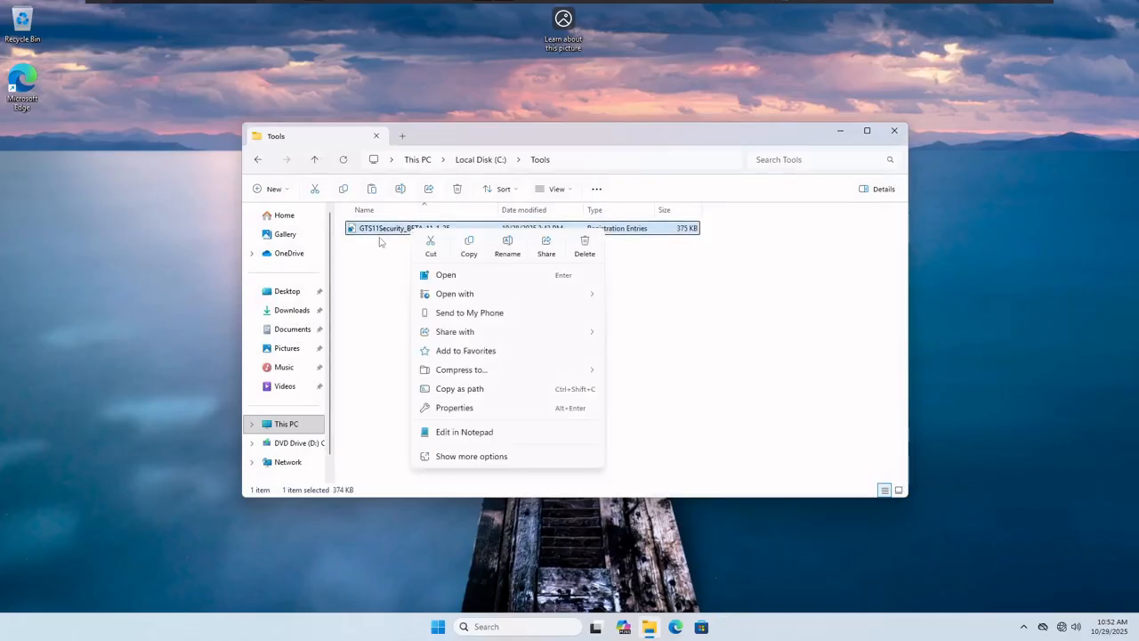
{"action": "left_click", "coordinate": [469, 457]}
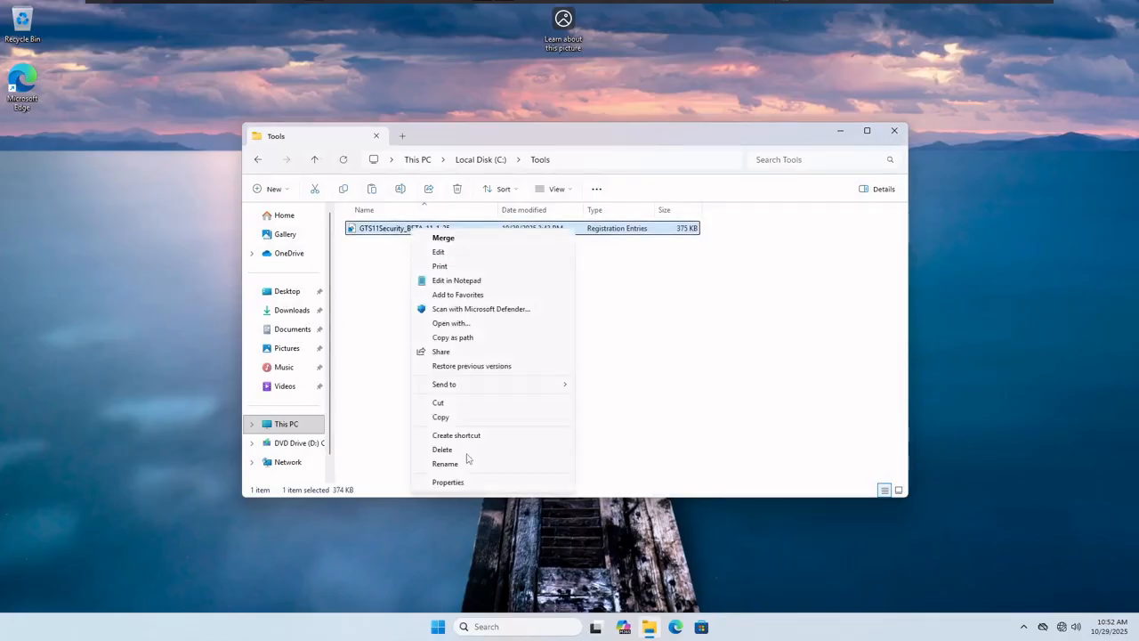
{"action": "left_click", "coordinate": [459, 242]}
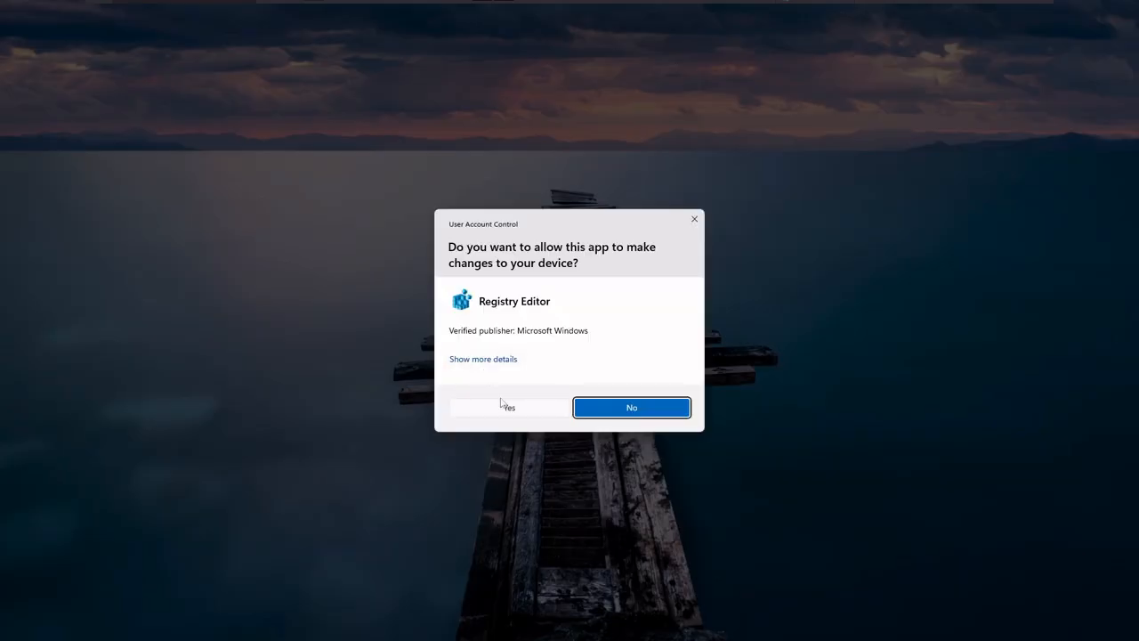
{"action": "left_click", "coordinate": [508, 407]}
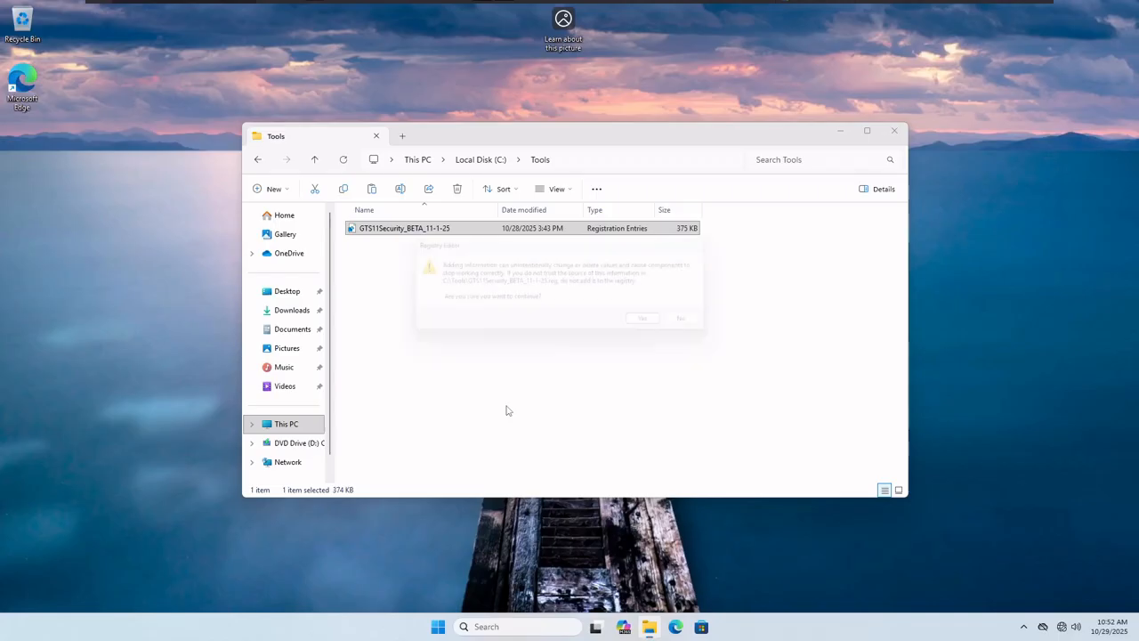
{"action": "left_click", "coordinate": [655, 328]}
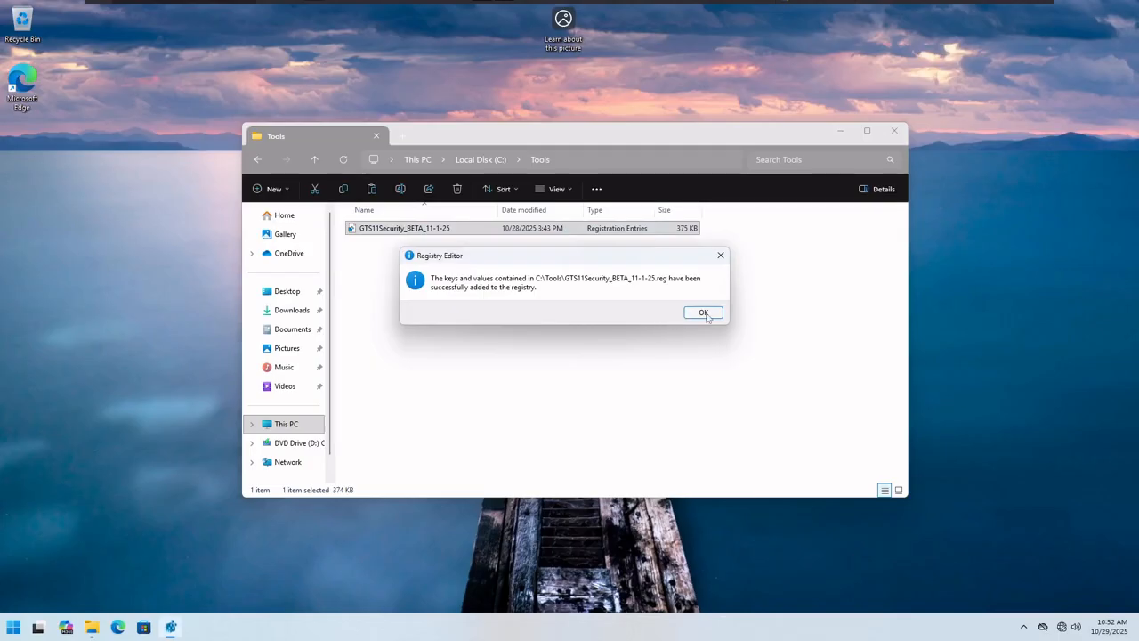
{"action": "left_click", "coordinate": [703, 313]}
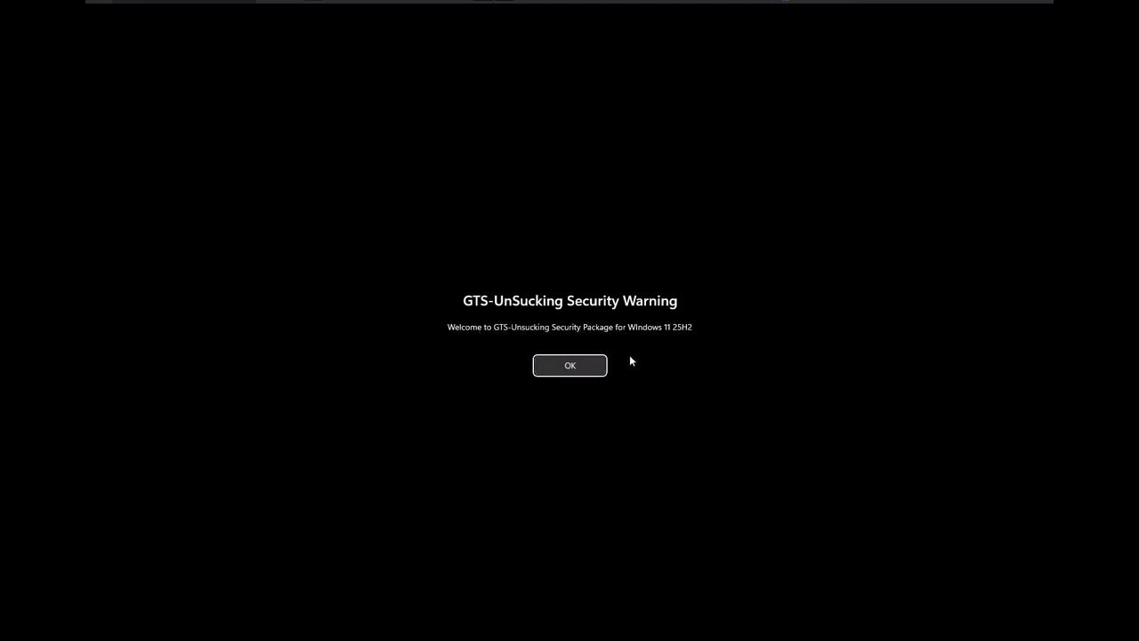
Acknowledge the GTS-UnSucking Security Warning and open the Privacy & security page in Windows Settings.
{"action": "left_click", "coordinate": [590, 365]}
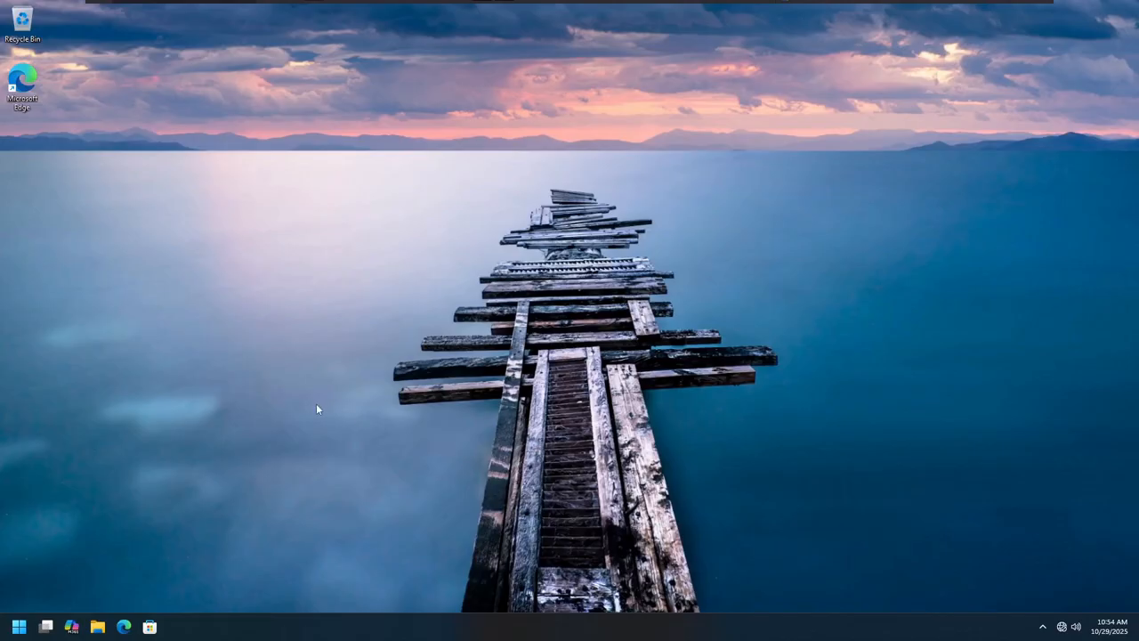
{"action": "left_click", "coordinate": [22, 628]}
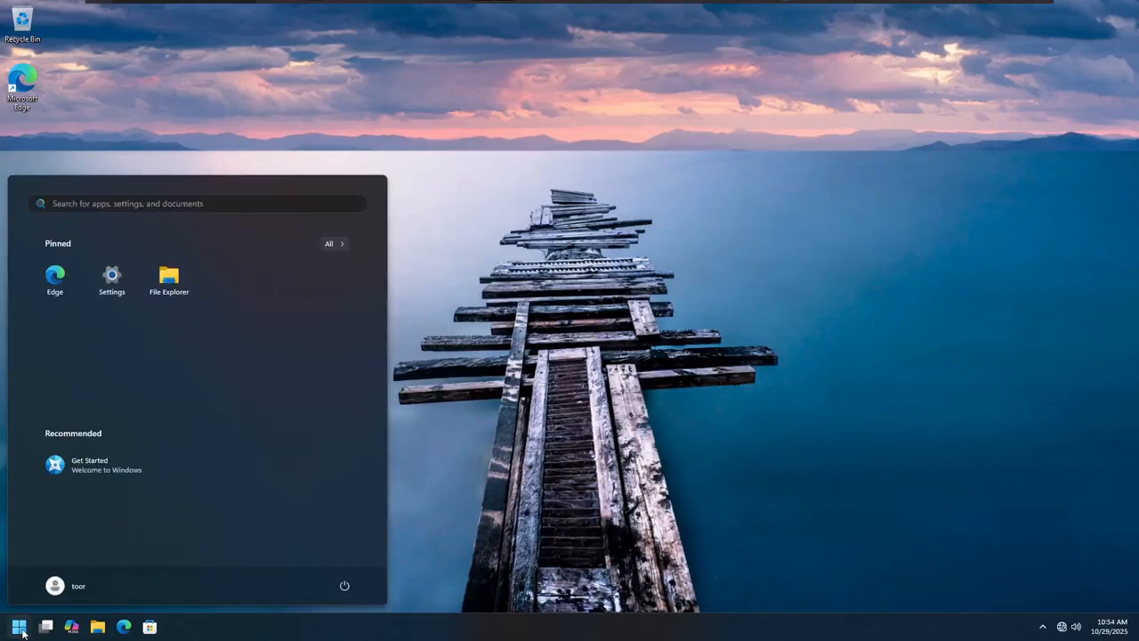
{"action": "left_click", "coordinate": [21, 628]}
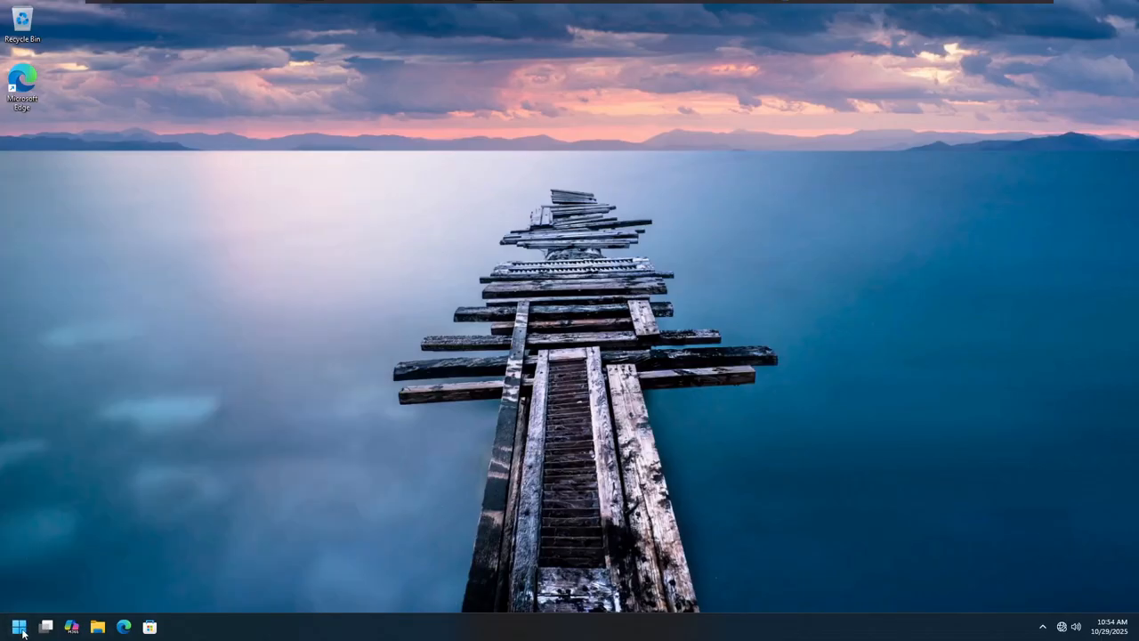
{"action": "right_click", "coordinate": [22, 628]}
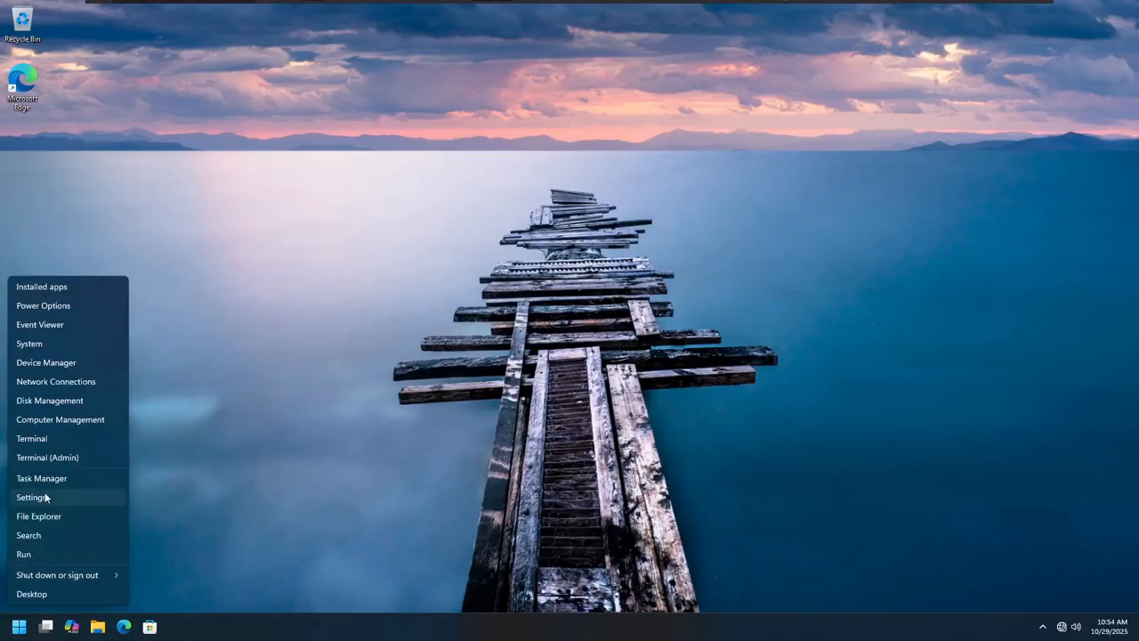
{"action": "left_click", "coordinate": [45, 497]}
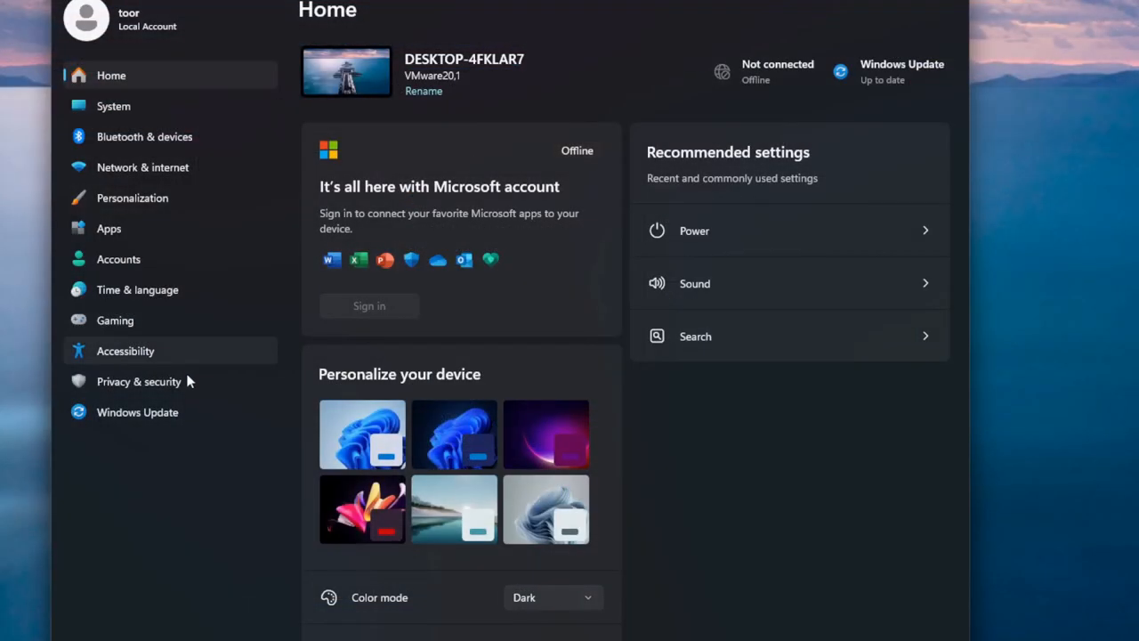
{"action": "left_click", "coordinate": [185, 382]}
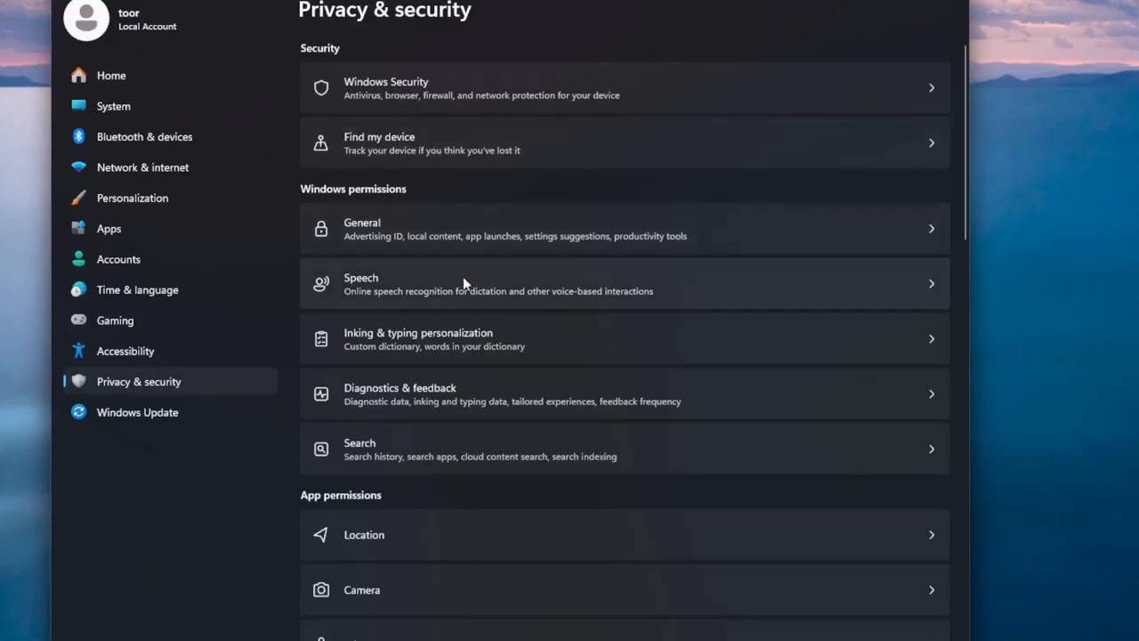
Check the General, Speech, and Inking & typing personalization settings under Privacy & security.
{"action": "left_click", "coordinate": [428, 224]}
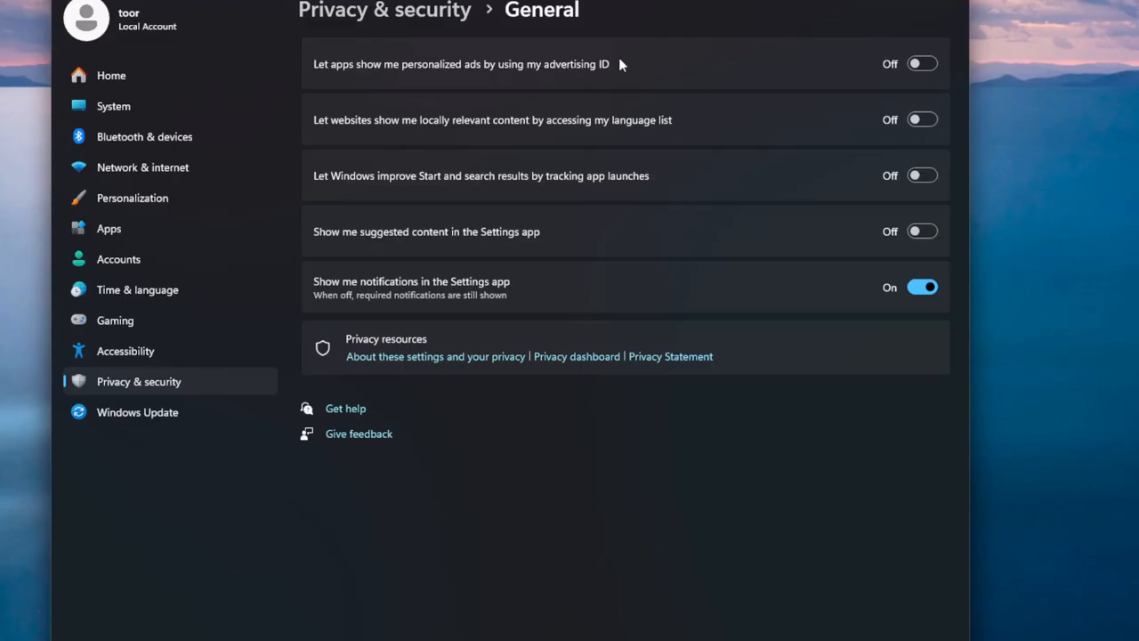
{"action": "left_click", "coordinate": [397, 9]}
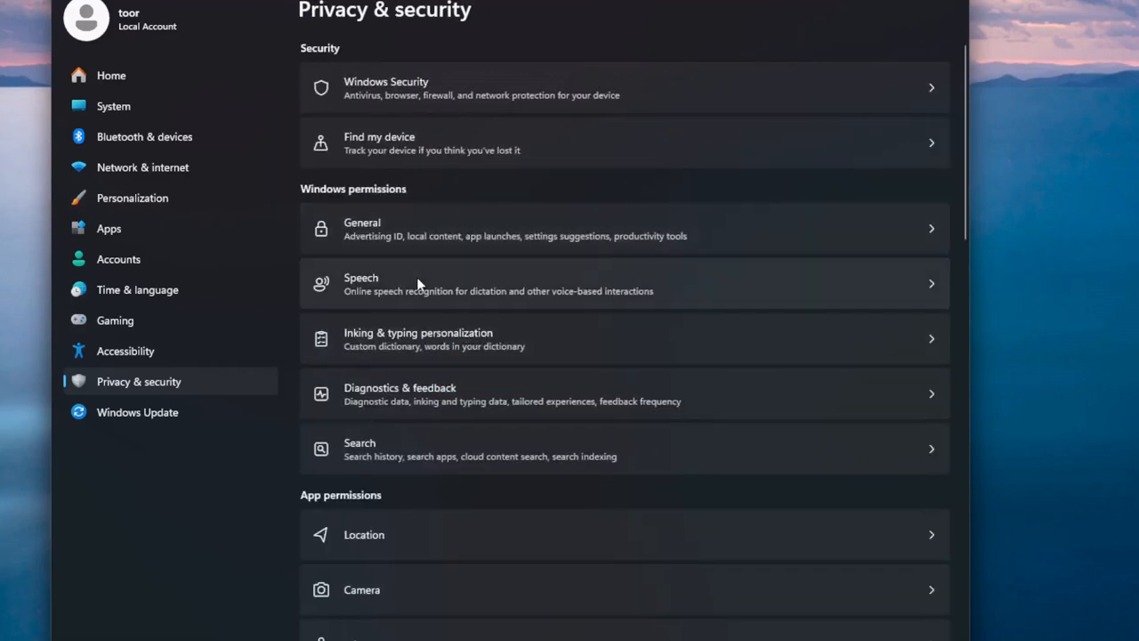
{"action": "left_click", "coordinate": [417, 280]}
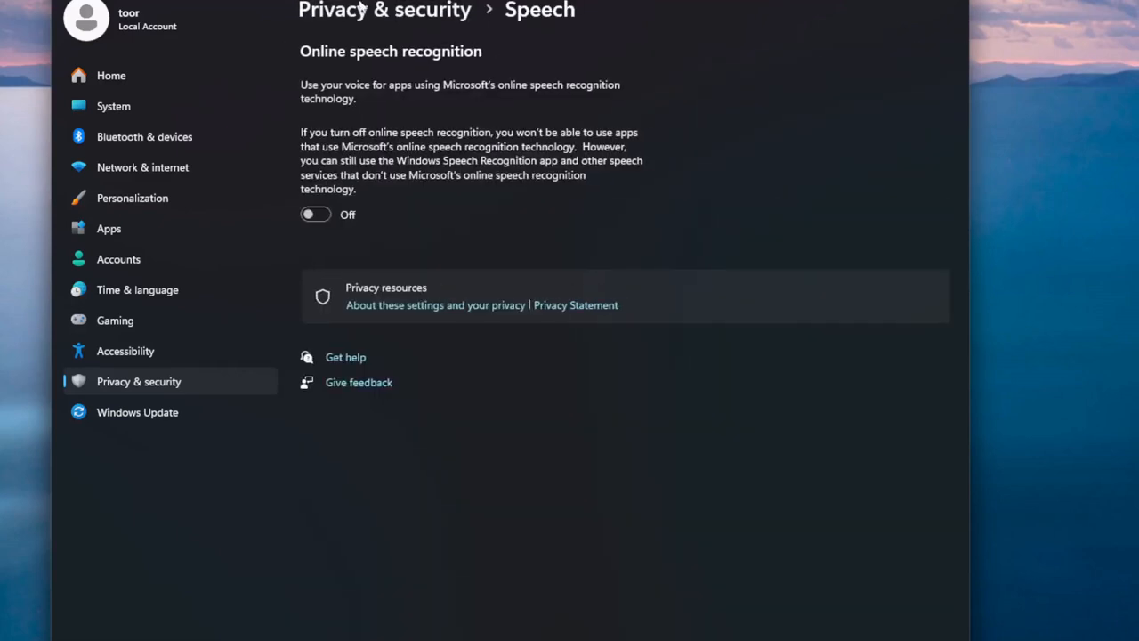
{"action": "left_click", "coordinate": [360, 7]}
{"action": "left_click", "coordinate": [387, 346]}
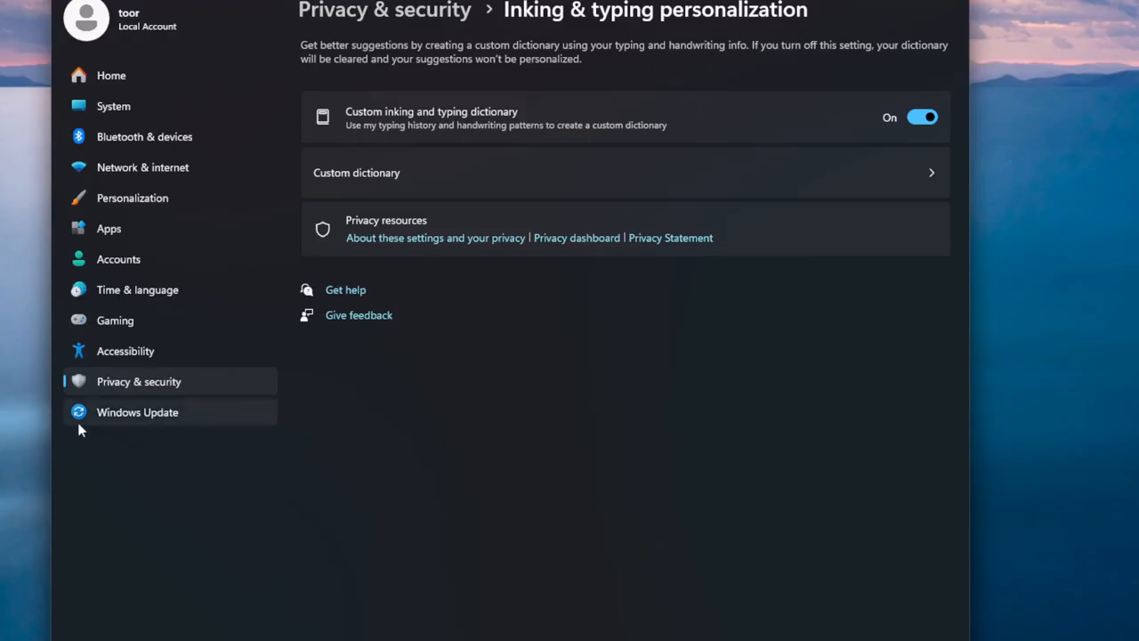
{"action": "left_click", "coordinate": [392, 18]}
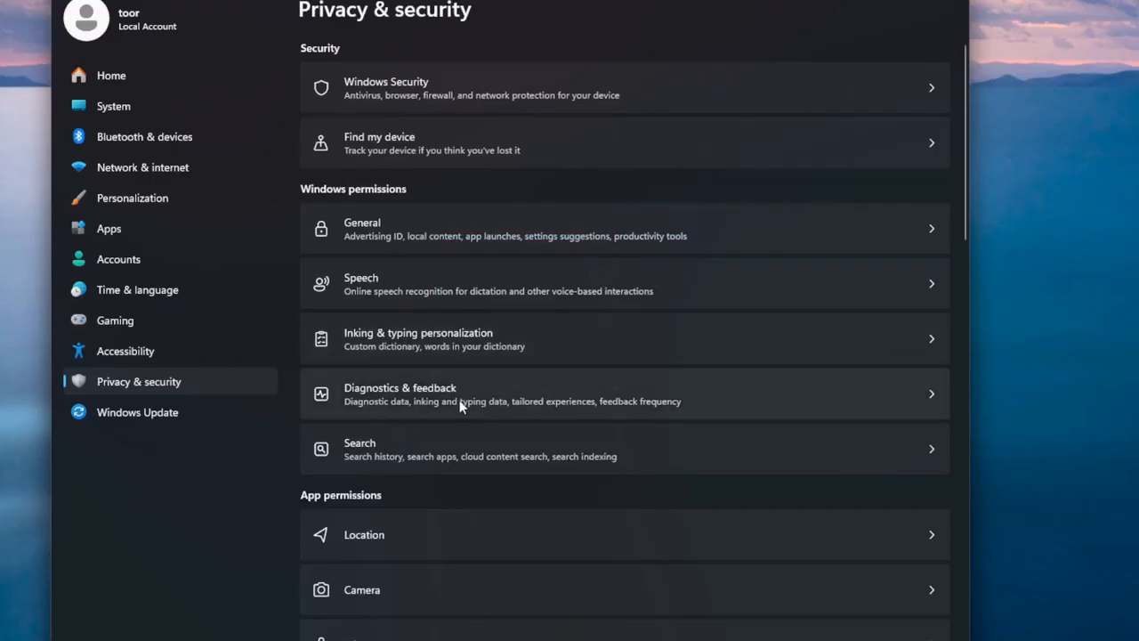
Examine the Diagnostics & feedback settings and return to the Privacy & security overview.
{"action": "left_click", "coordinate": [459, 400]}
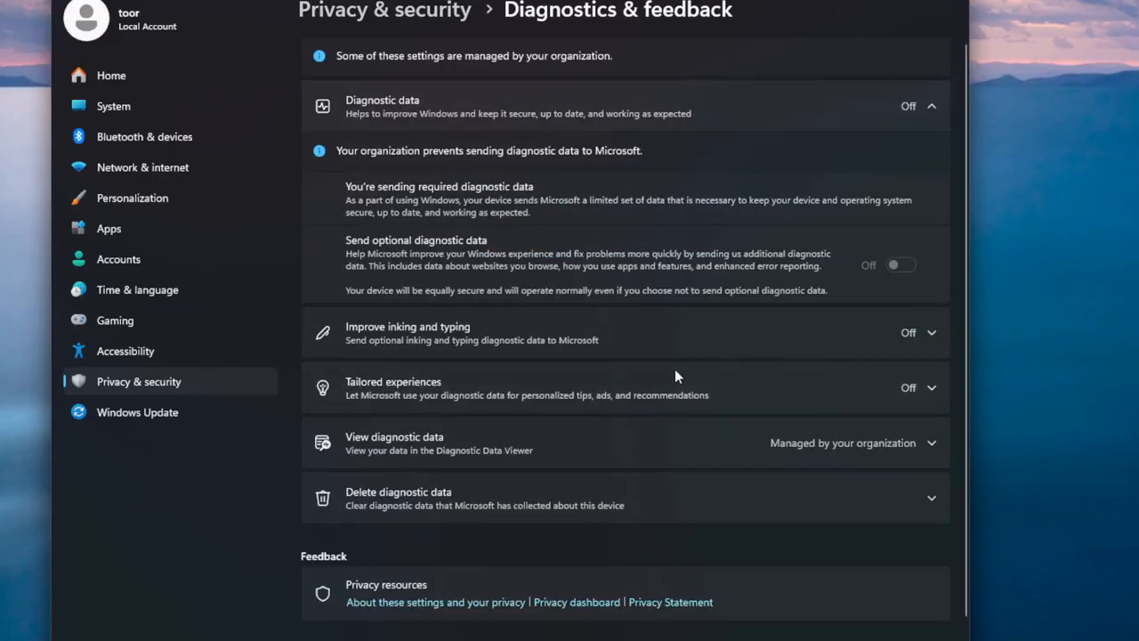
{"action": "scroll", "coordinate": [674, 401], "scroll_direction": "down", "scroll_amount": 1}
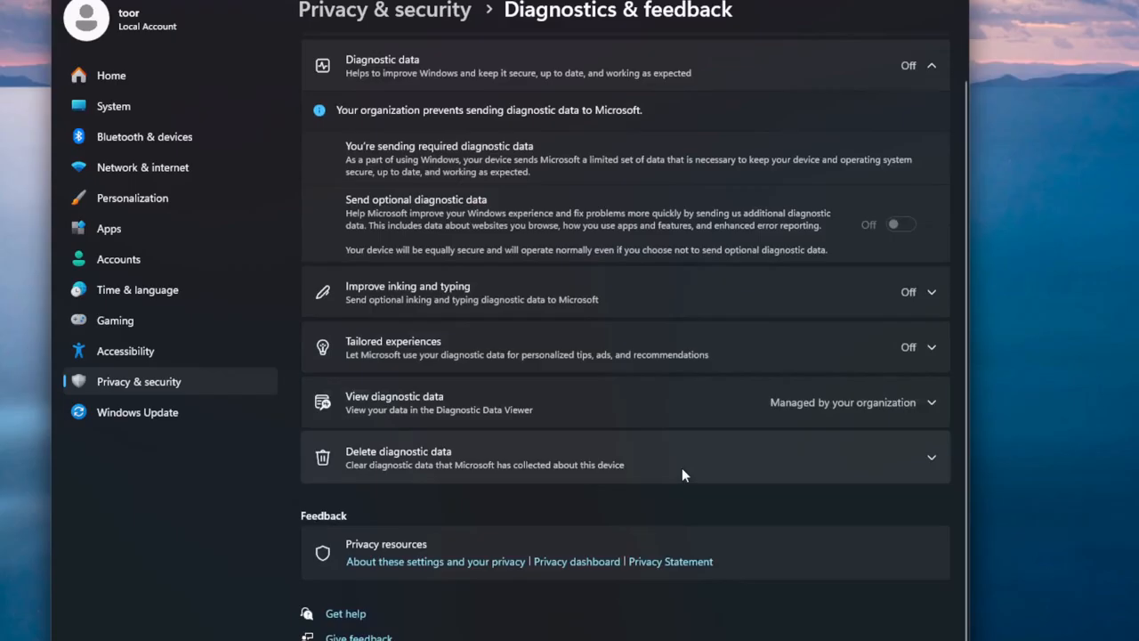
{"action": "scroll", "coordinate": [683, 471], "scroll_direction": "up", "scroll_amount": 1}
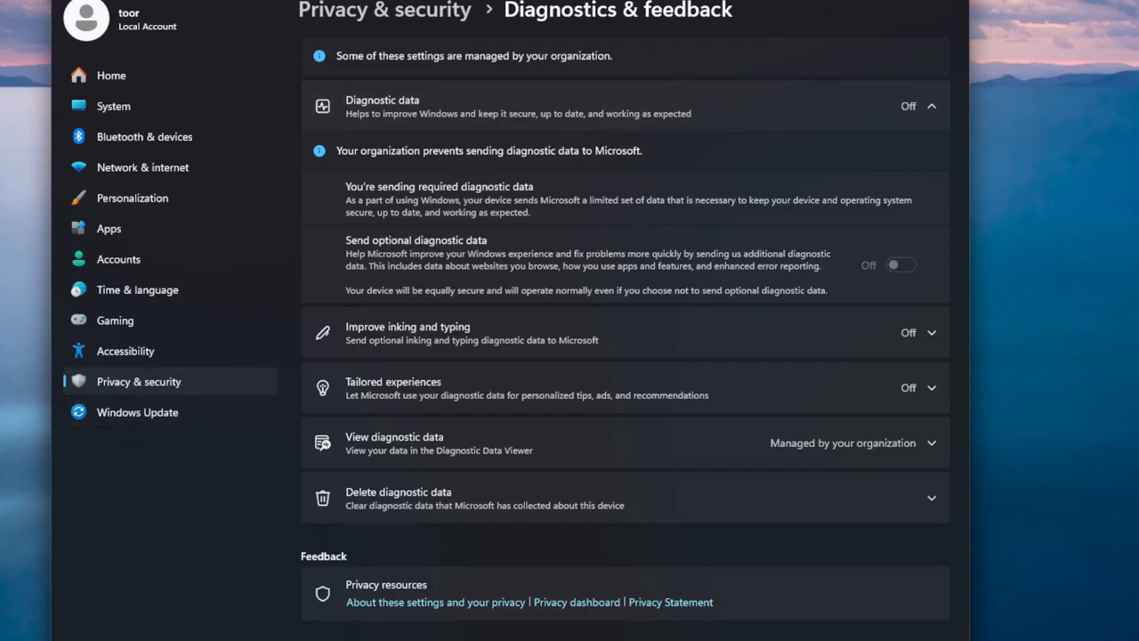
{"action": "left_click", "coordinate": [406, 12]}
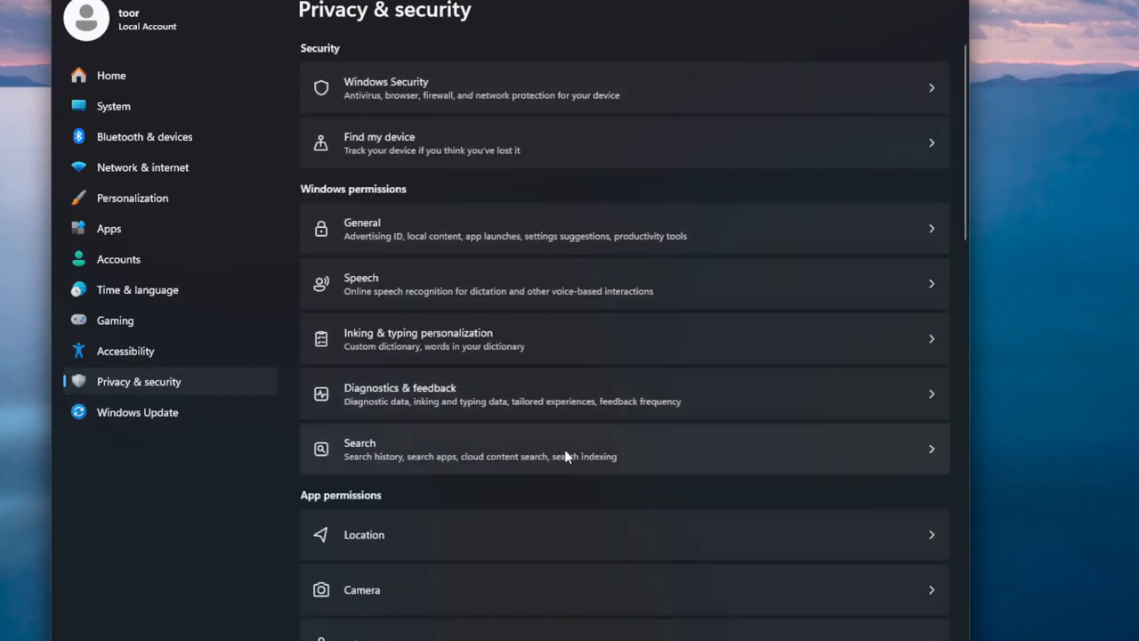
Examine the Search privacy settings, including search history, account search, file search mode, and excluded folders.
{"action": "left_click", "coordinate": [490, 441]}
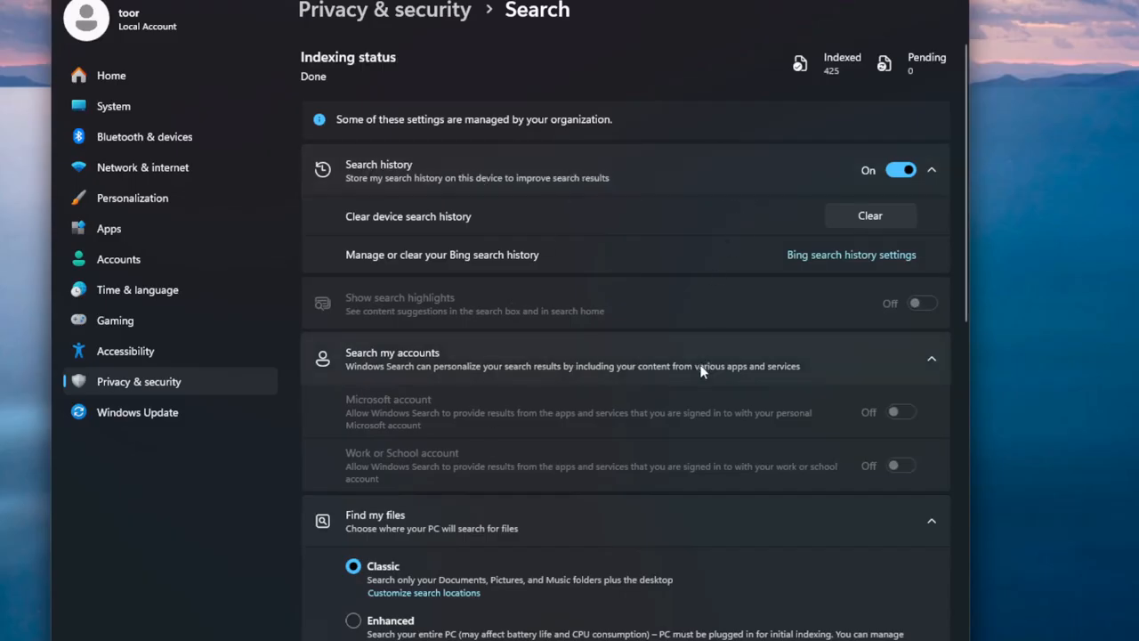
{"action": "scroll", "coordinate": [701, 371], "scroll_direction": "down", "scroll_amount": 2}
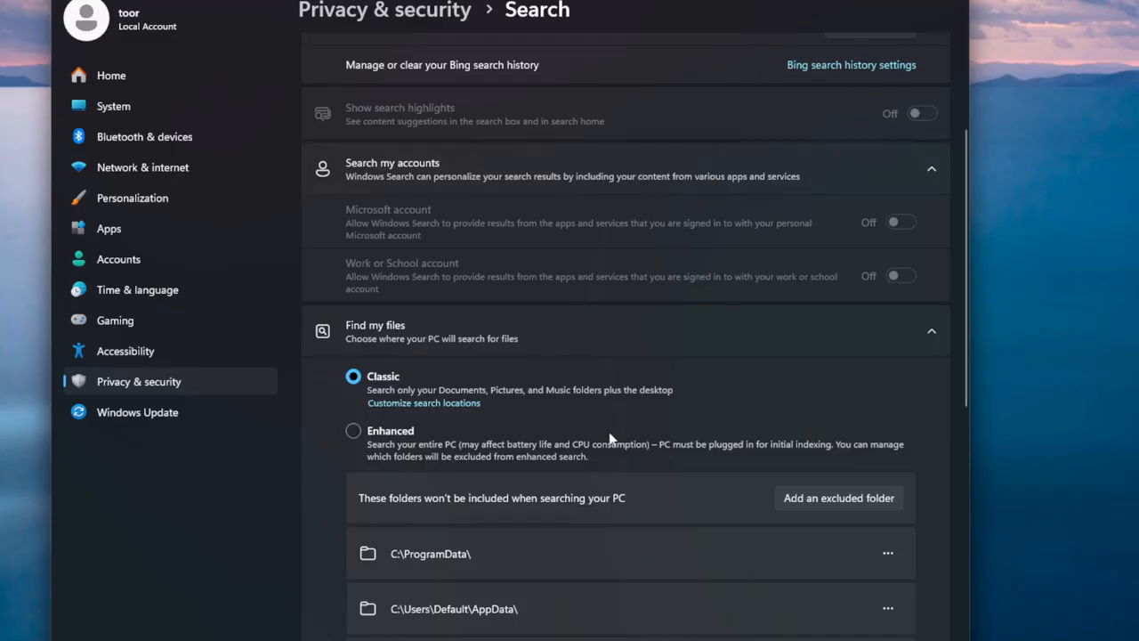
{"action": "scroll", "coordinate": [610, 438], "scroll_direction": "down", "scroll_amount": 3}
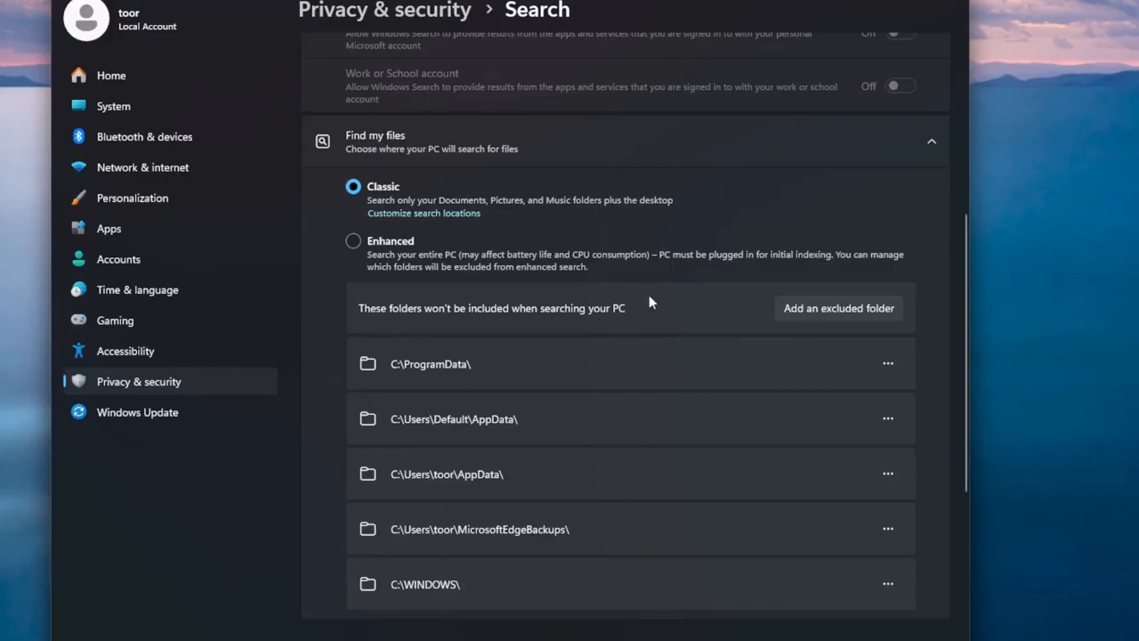
Check the excluded folders in the Search settings and the Location app permission under Privacy & security.
{"action": "scroll", "coordinate": [649, 302], "scroll_direction": "down", "scroll_amount": 1}
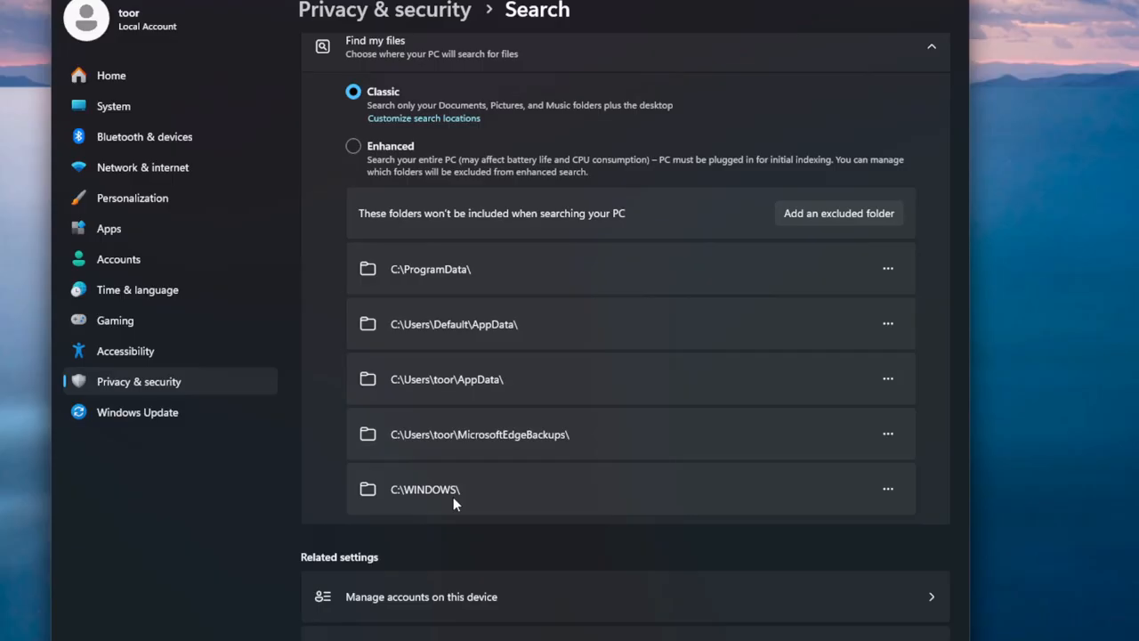
{"action": "scroll", "coordinate": [453, 499], "scroll_direction": "down", "scroll_amount": 1}
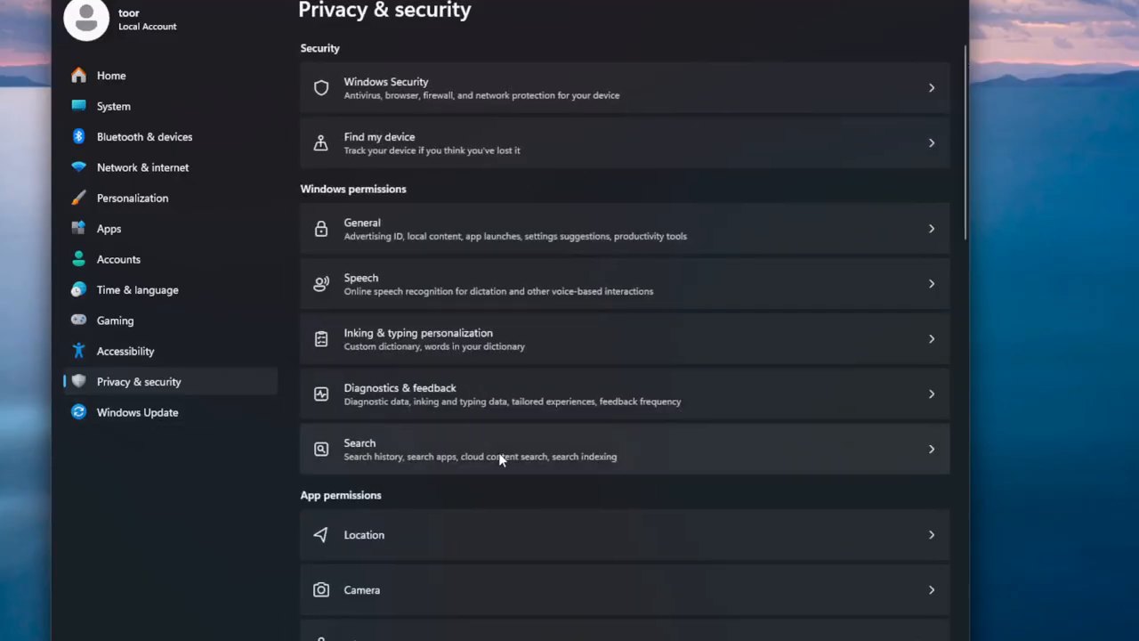
{"action": "scroll", "coordinate": [499, 487], "scroll_direction": "down", "scroll_amount": 3}
{"action": "left_click", "coordinate": [418, 258]}
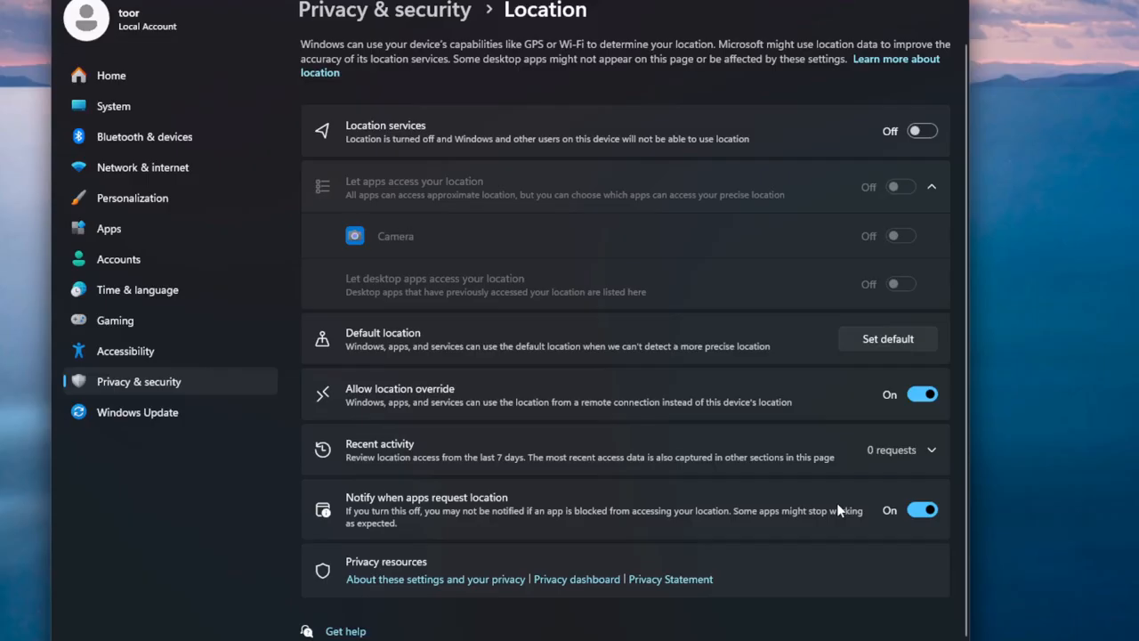
{"action": "left_click", "coordinate": [430, 18]}
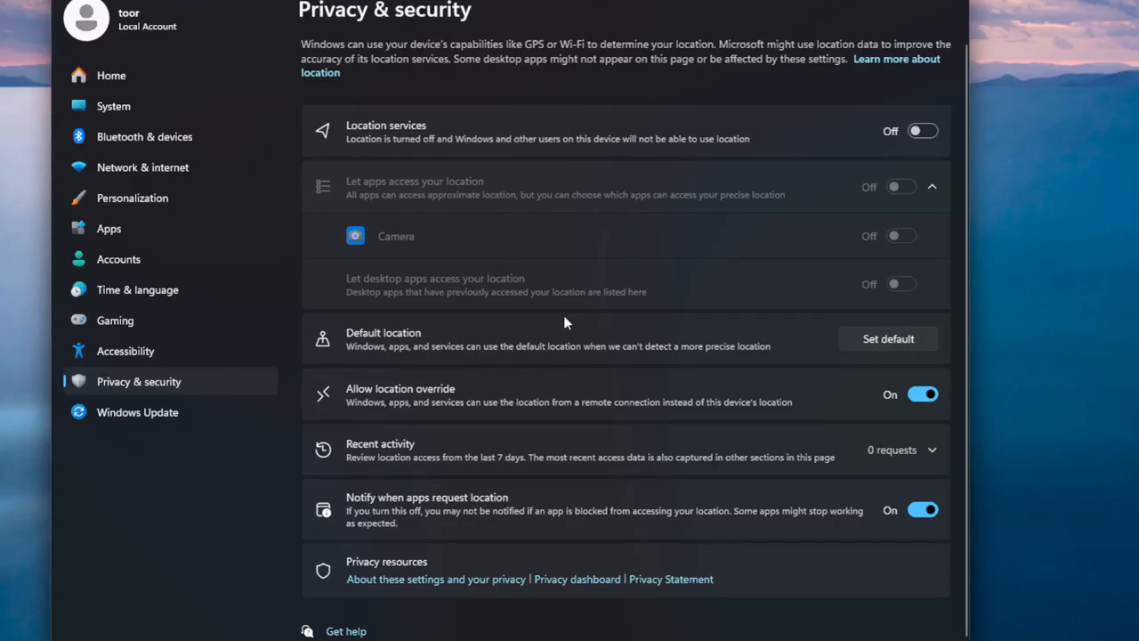
Examine the Camera and Microphone access settings under App permissions, returning to the Privacy & security overview.
{"action": "scroll", "coordinate": [643, 457], "scroll_direction": "down", "scroll_amount": 1}
{"action": "scroll", "coordinate": [641, 451], "scroll_direction": "down", "scroll_amount": 2}
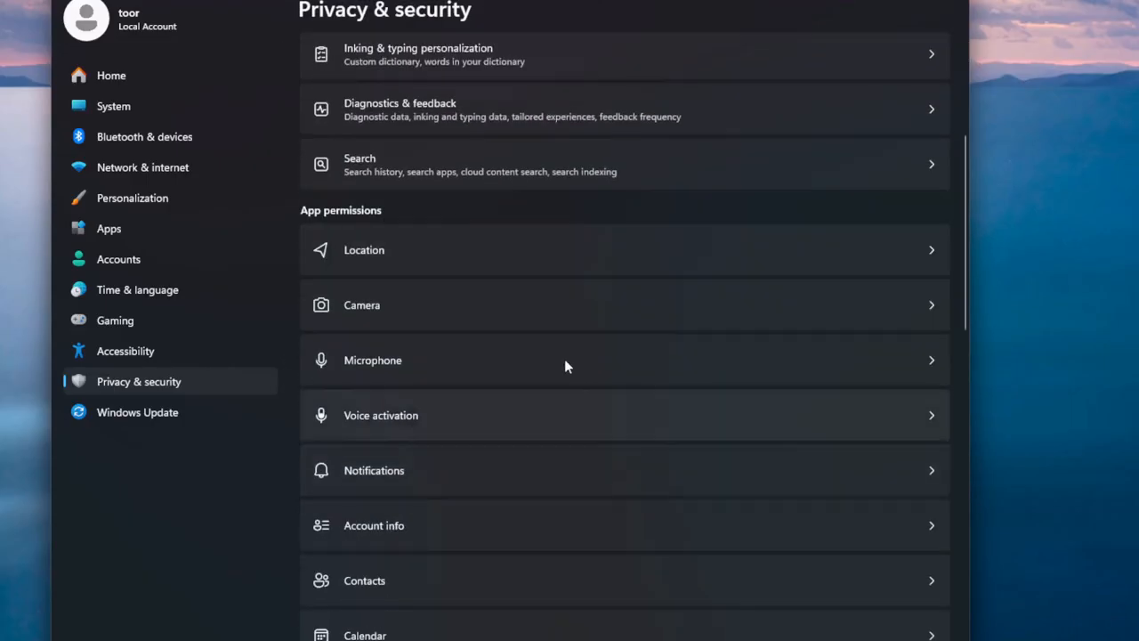
{"action": "left_click", "coordinate": [523, 306]}
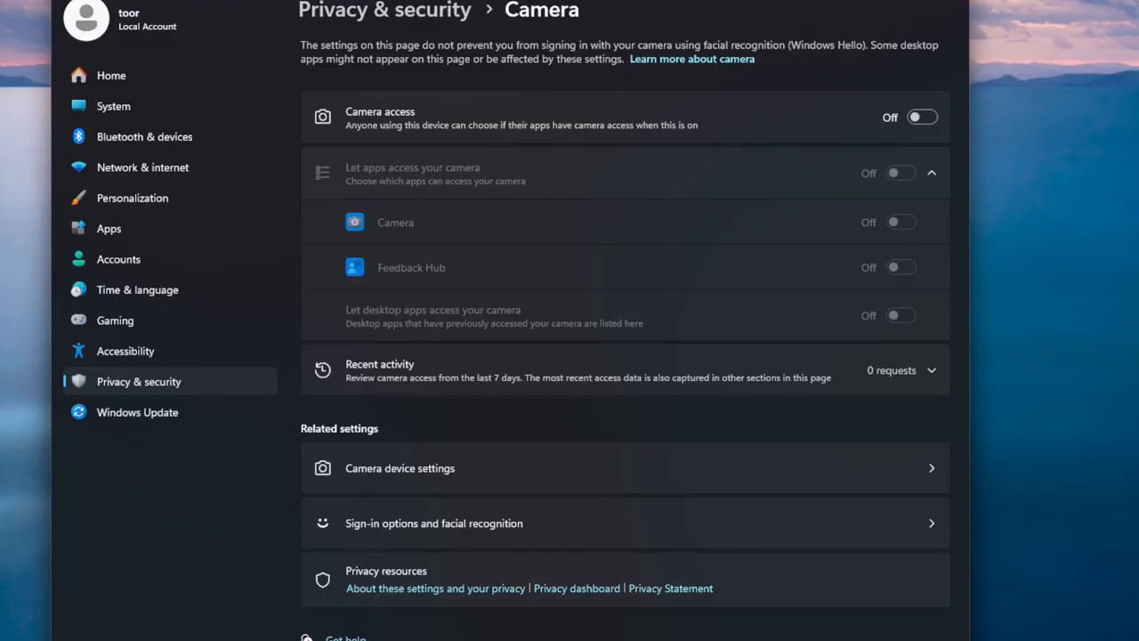
{"action": "left_click", "coordinate": [407, 21]}
{"action": "scroll", "coordinate": [514, 412], "scroll_direction": "down", "scroll_amount": 3}
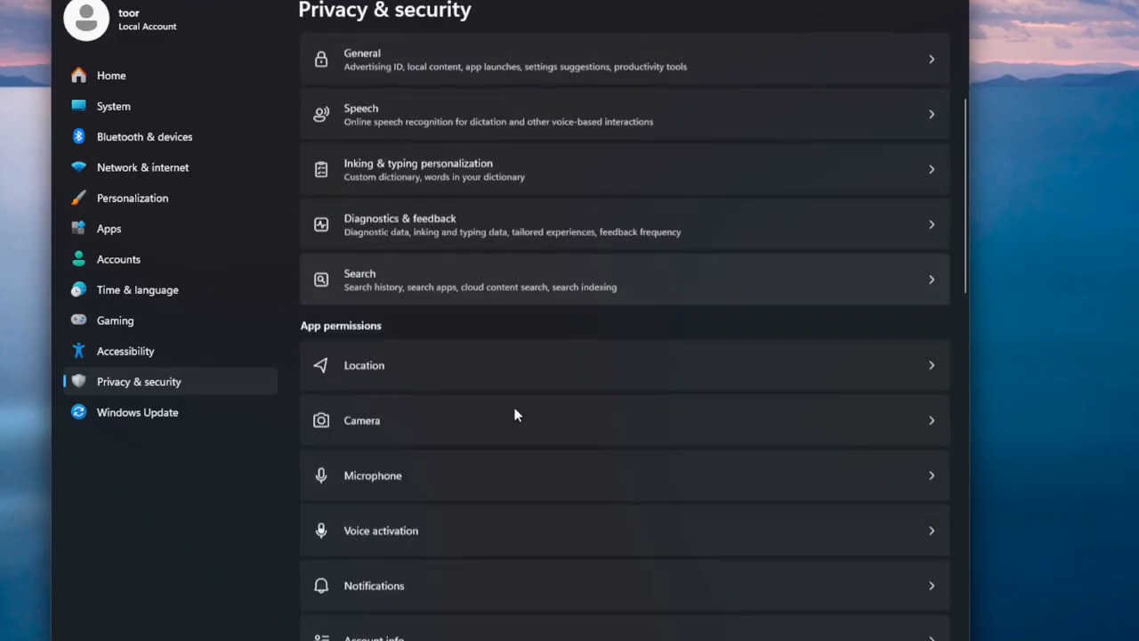
{"action": "scroll", "coordinate": [481, 365], "scroll_direction": "down", "scroll_amount": 3}
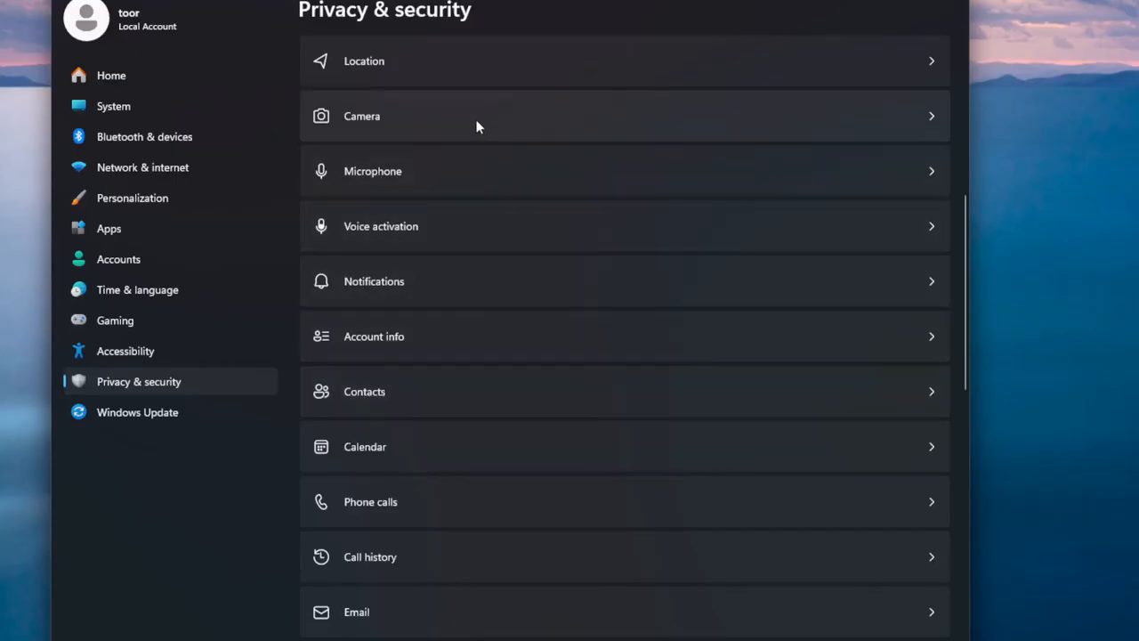
{"action": "left_click", "coordinate": [469, 160]}
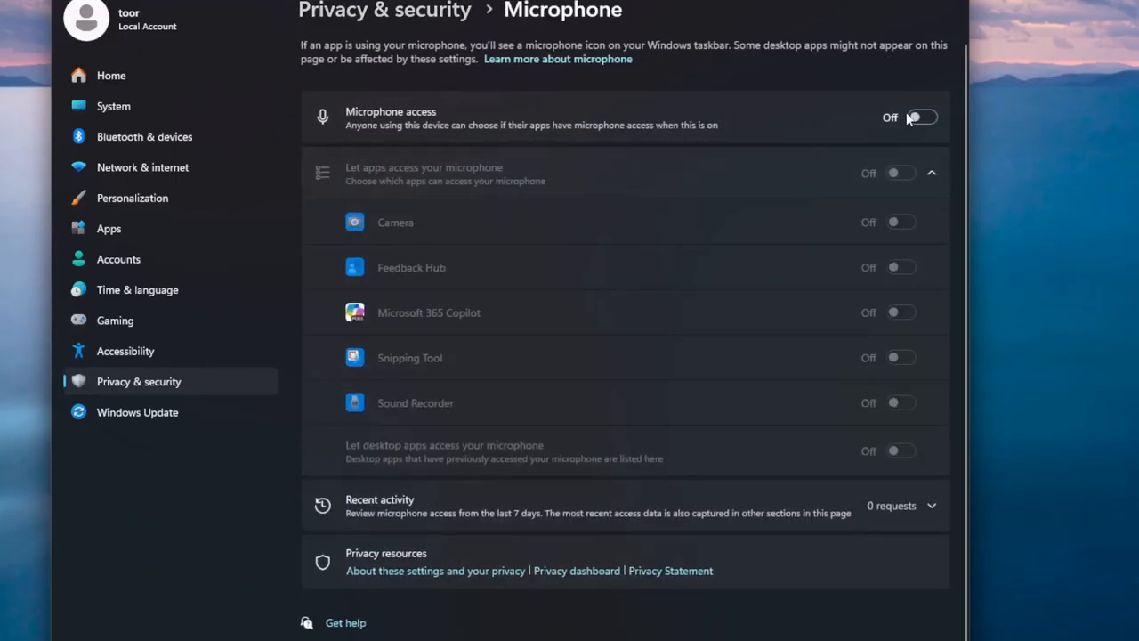
{"action": "left_click", "coordinate": [401, 18]}
Check the Voice activation and Notifications permission settings and return to the Privacy & security overview.
{"action": "scroll", "coordinate": [540, 395], "scroll_direction": "down", "scroll_amount": 4}
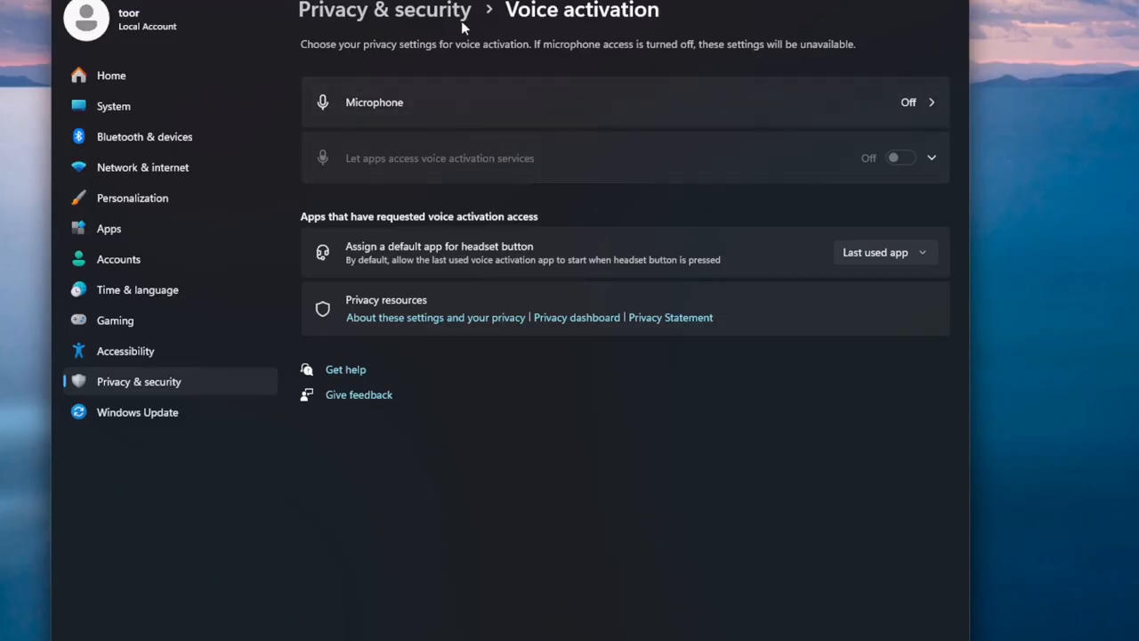
{"action": "left_click", "coordinate": [461, 18]}
{"action": "scroll", "coordinate": [579, 404], "scroll_direction": "down", "scroll_amount": 5}
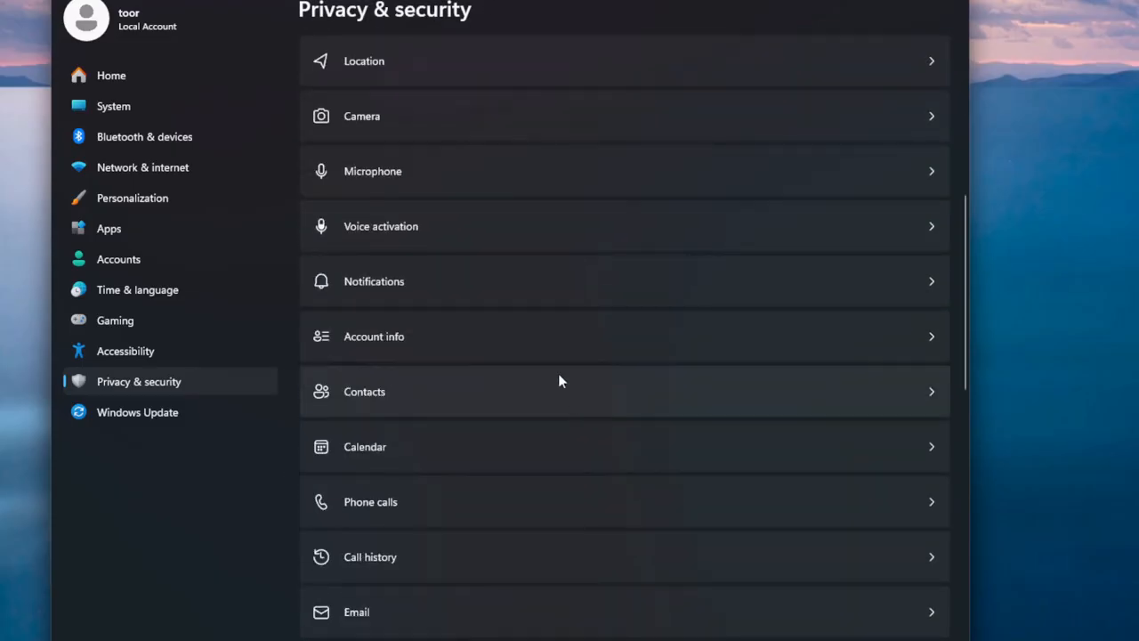
{"action": "left_click", "coordinate": [396, 289]}
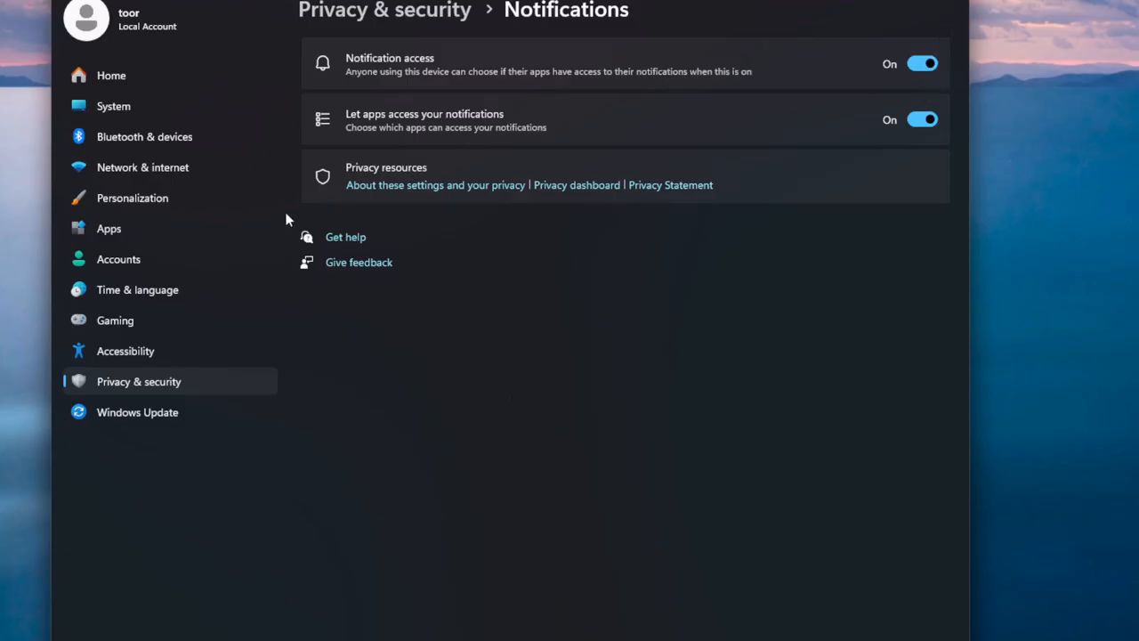
{"action": "left_click", "coordinate": [368, 15]}
Examine the Account info, Contacts, and Calendar access settings under App permissions.
{"action": "scroll", "coordinate": [481, 480], "scroll_direction": "down", "scroll_amount": 5}
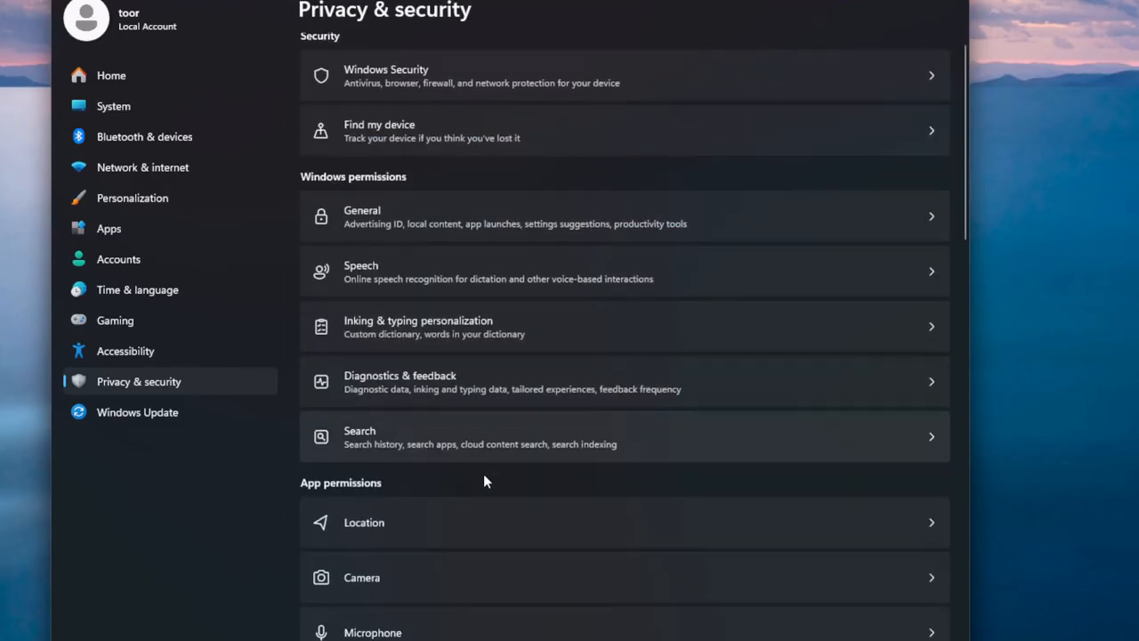
{"action": "left_click", "coordinate": [454, 337]}
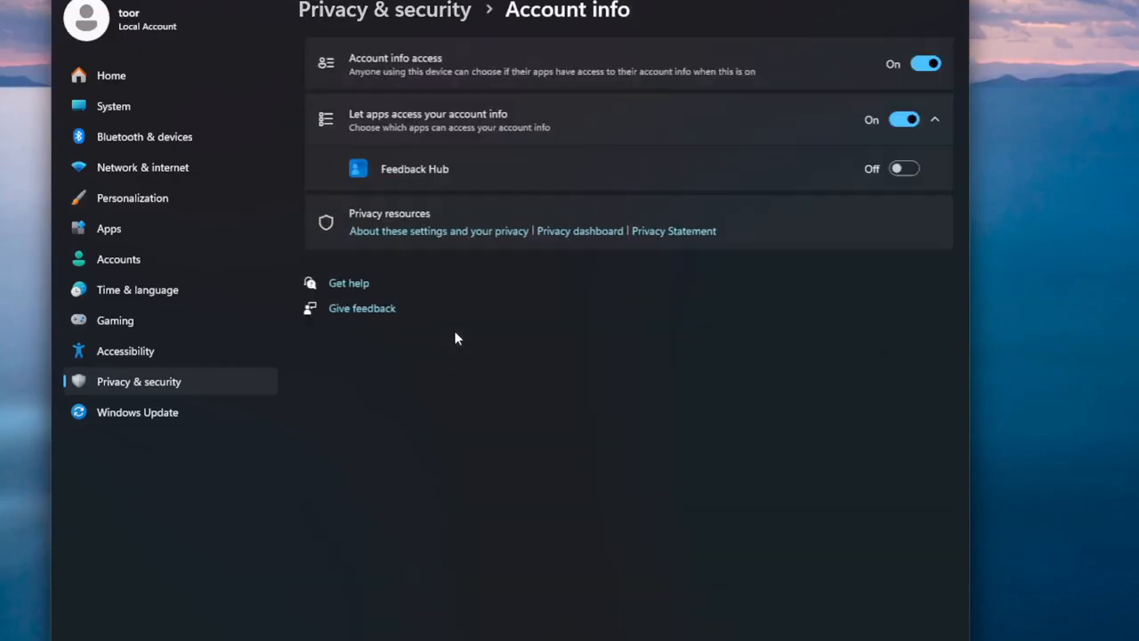
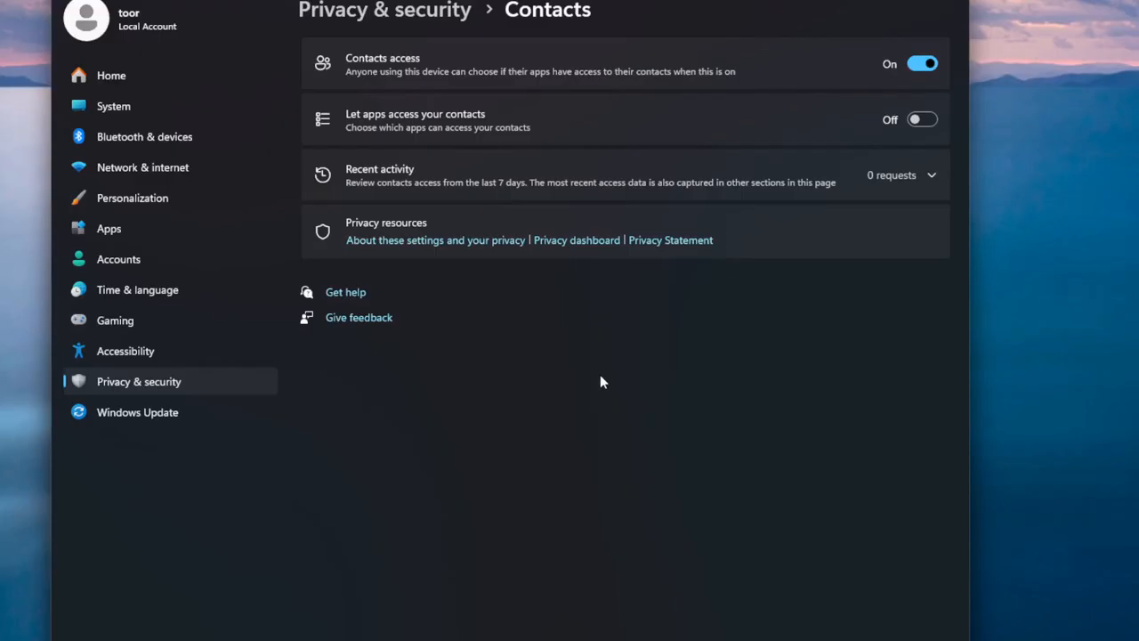
{"action": "left_click", "coordinate": [359, 16]}
{"action": "scroll", "coordinate": [636, 505], "scroll_direction": "down", "scroll_amount": 7}
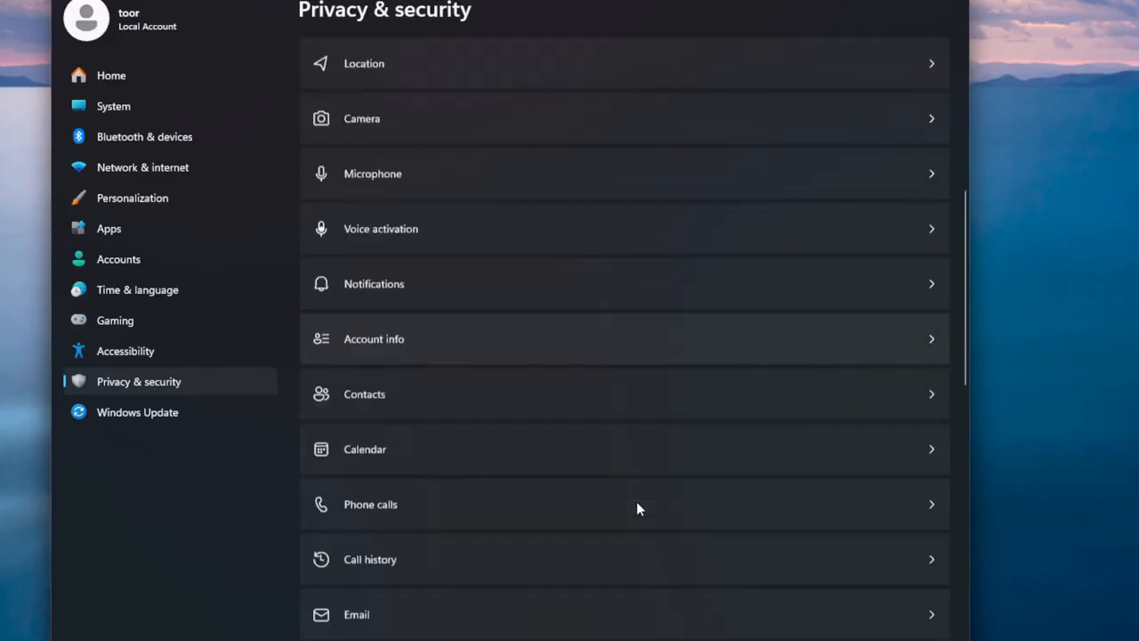
{"action": "left_click", "coordinate": [378, 359]}
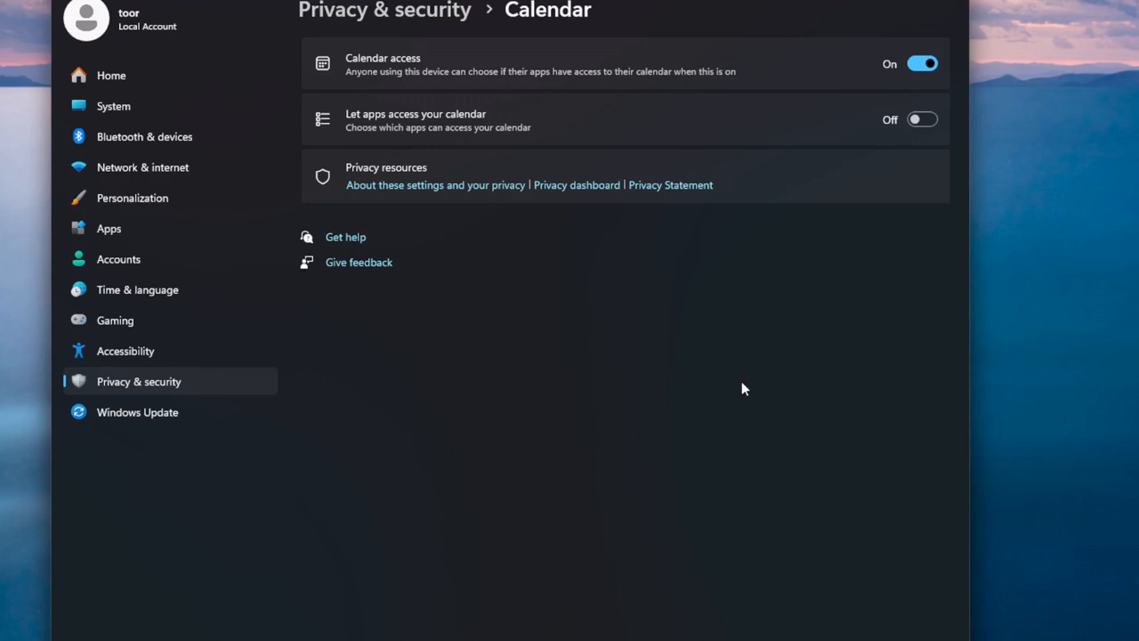
{"action": "left_click", "coordinate": [363, 13]}
Examine the Phone calls, Call history, Other devices, and App diagnostics permission settings.
{"action": "scroll", "coordinate": [626, 418], "scroll_direction": "down", "scroll_amount": 10}
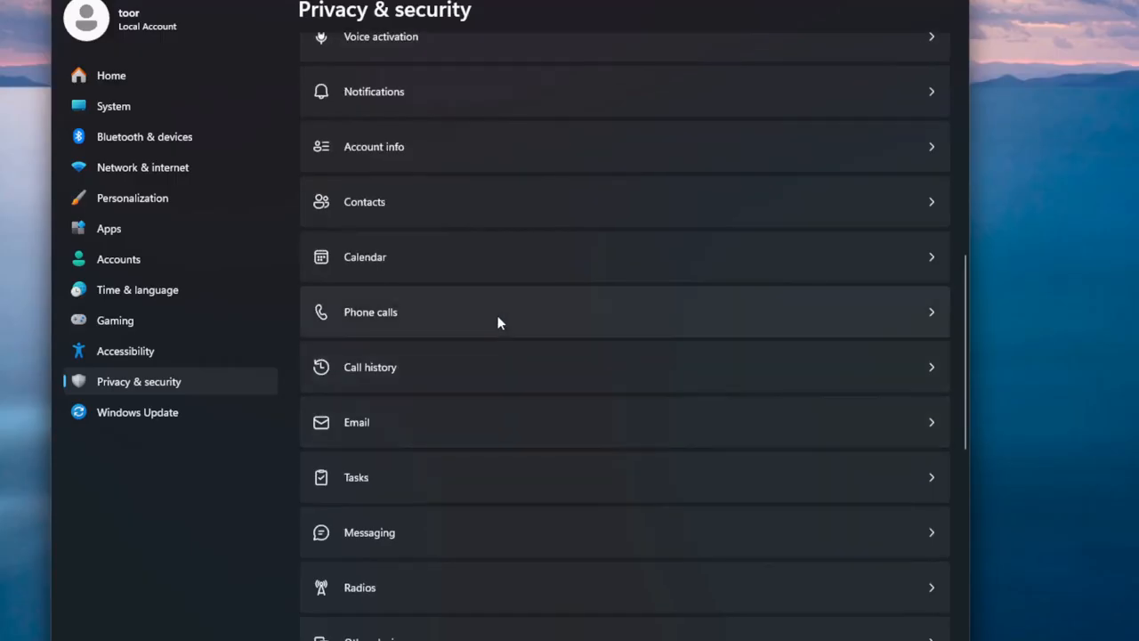
{"action": "left_click", "coordinate": [398, 315]}
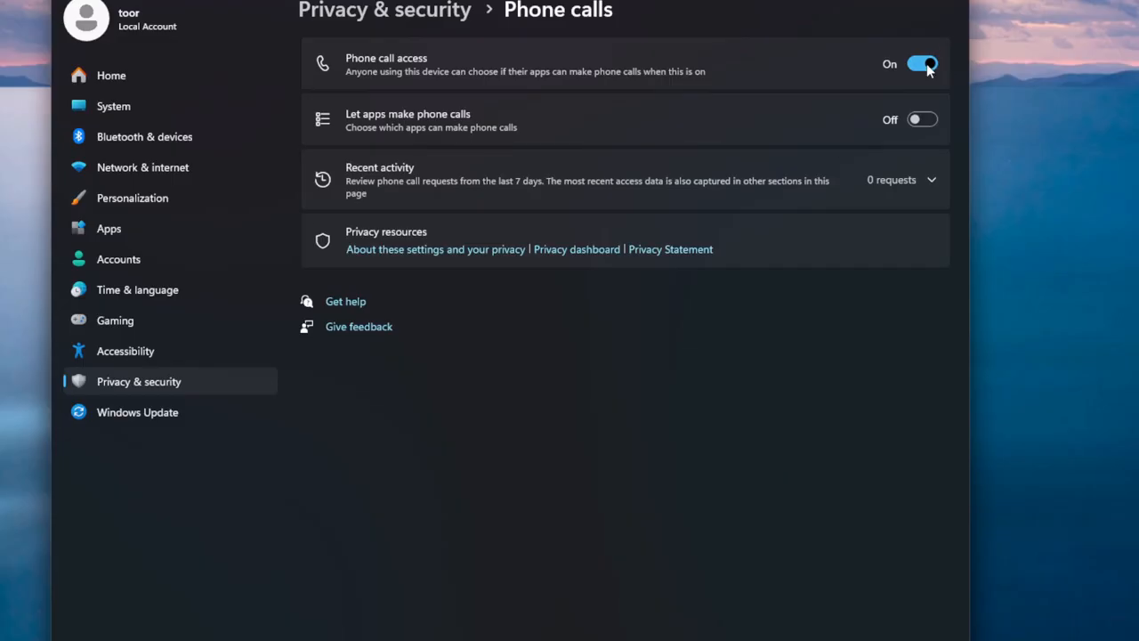
{"action": "left_click", "coordinate": [360, 14]}
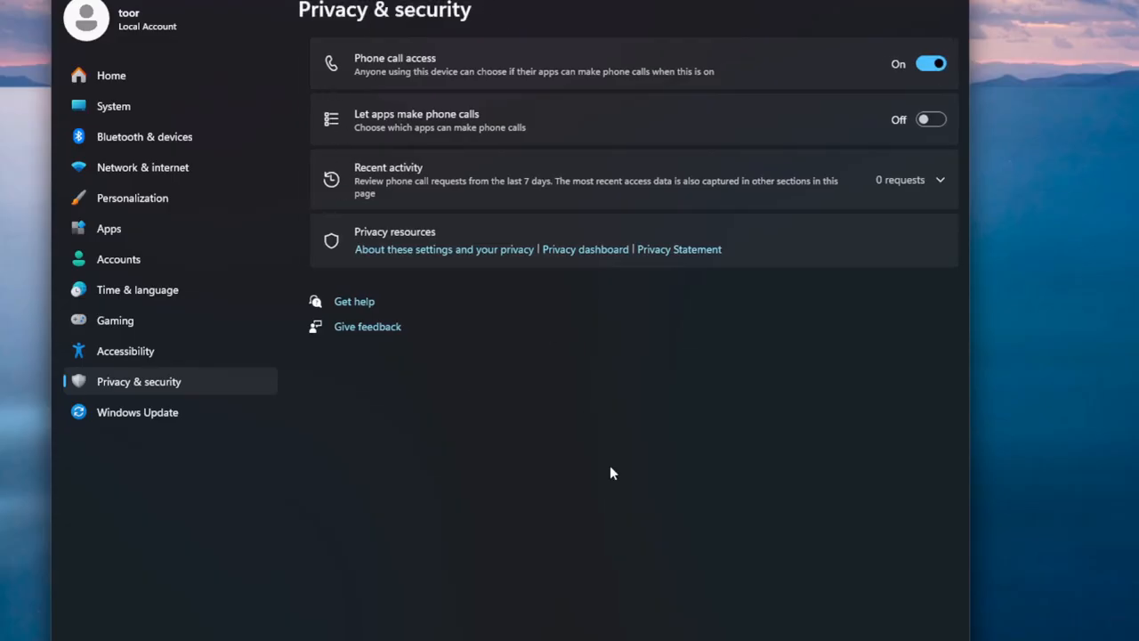
{"action": "scroll", "coordinate": [609, 458], "scroll_direction": "down", "scroll_amount": 15}
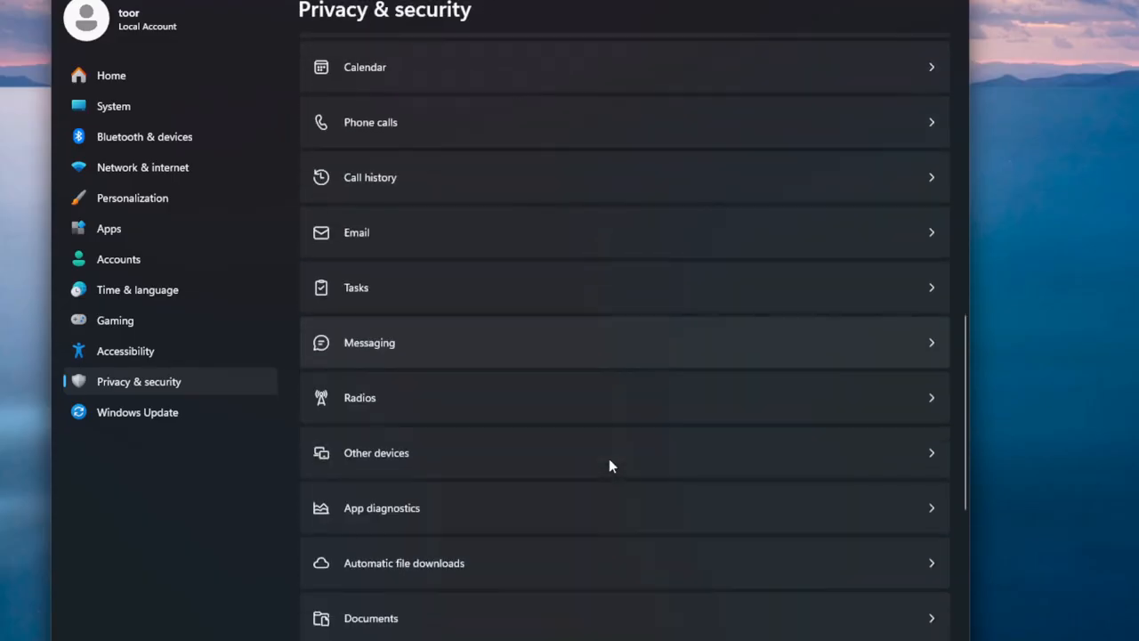
{"action": "left_click", "coordinate": [440, 190]}
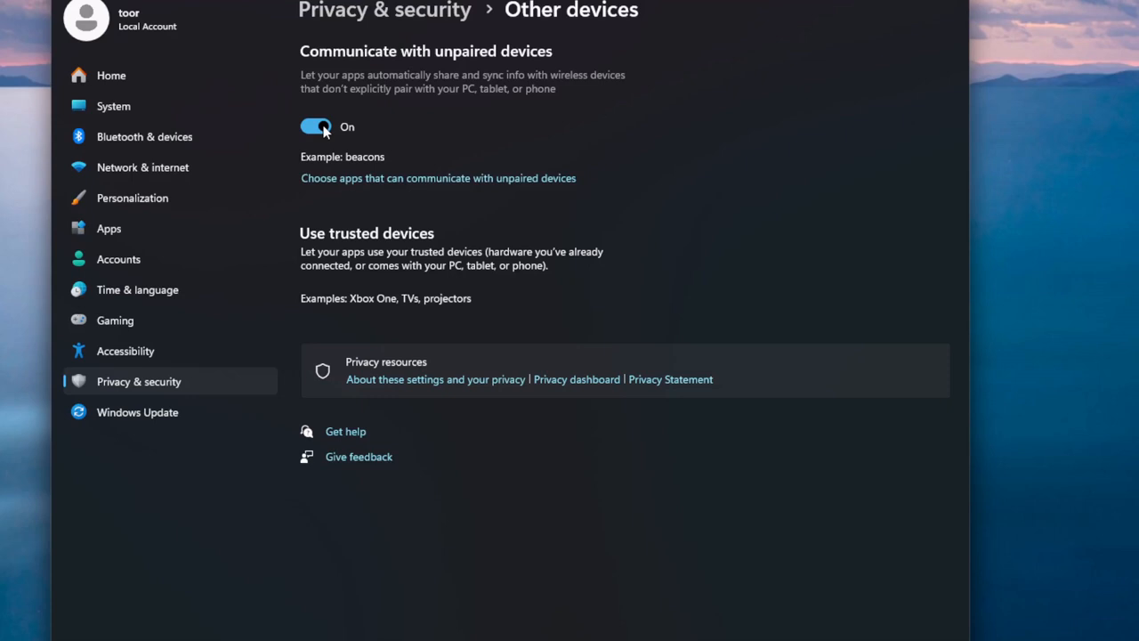
{"action": "left_click", "coordinate": [418, 11]}
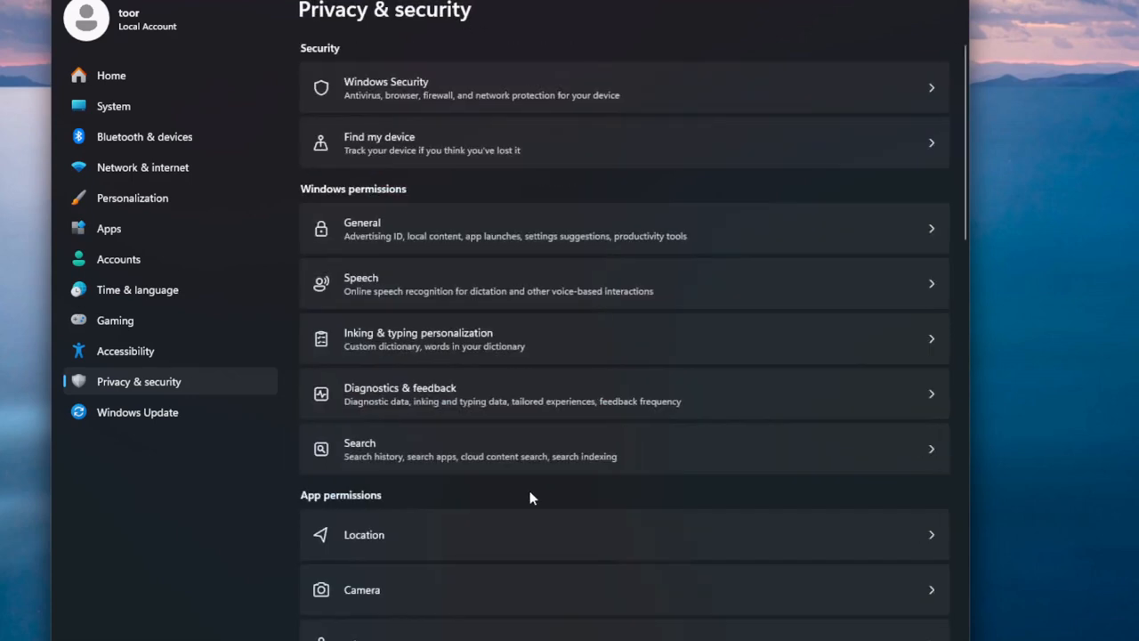
{"action": "scroll", "coordinate": [531, 491], "scroll_direction": "down", "scroll_amount": 10}
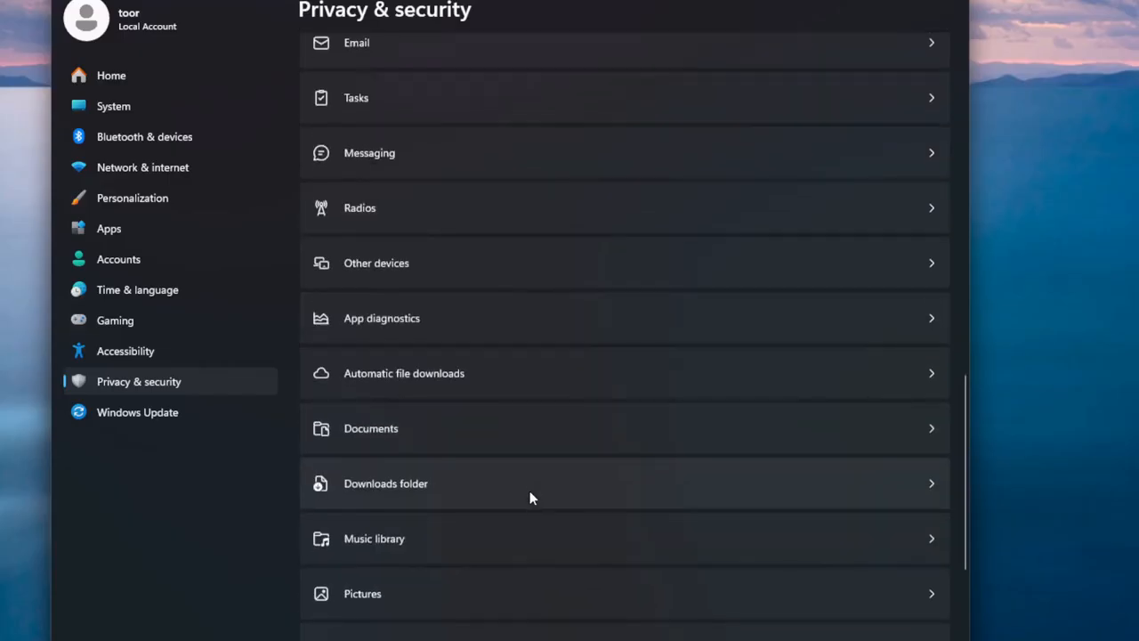
{"action": "left_click", "coordinate": [448, 317]}
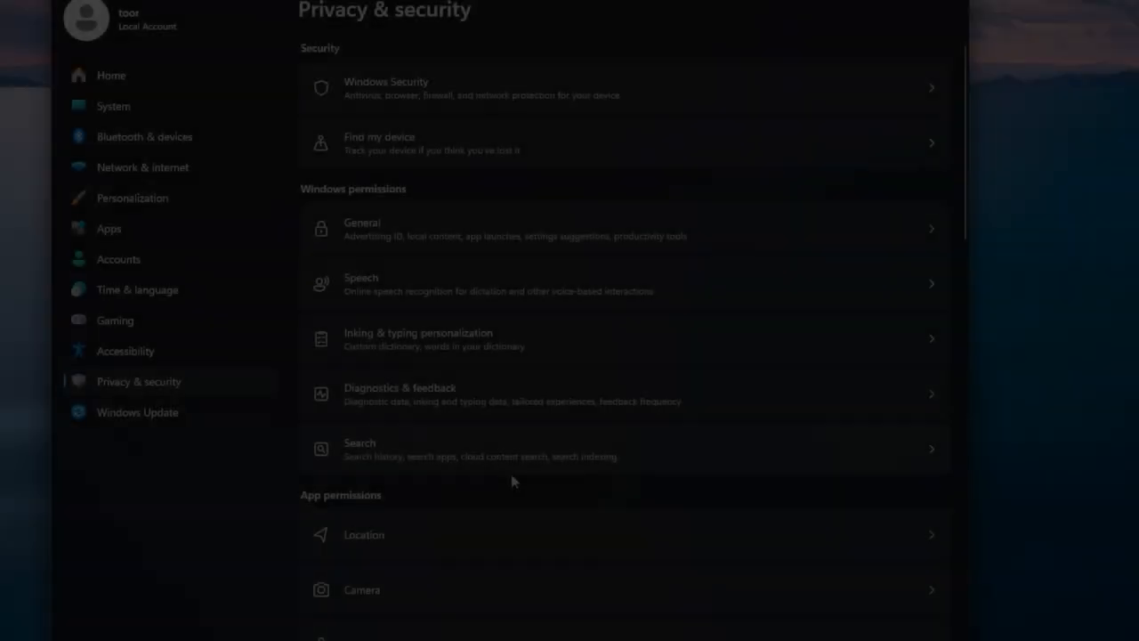
Check the Screenshot borders and the Text and image generation permission settings.
{"action": "scroll", "coordinate": [511, 476], "scroll_direction": "down", "scroll_amount": 10}
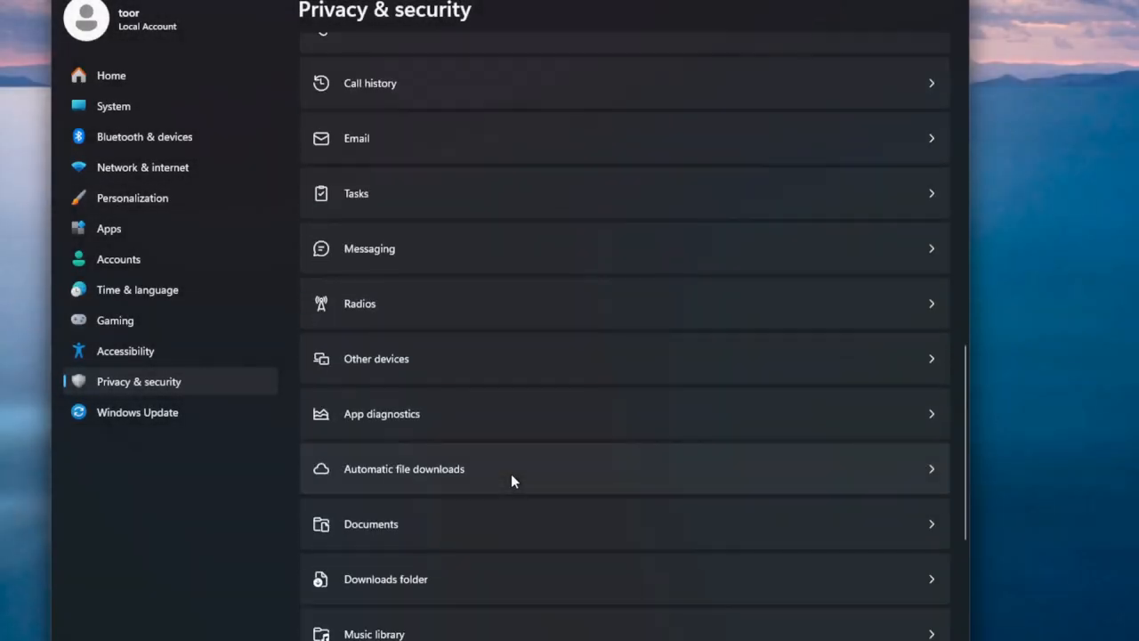
{"action": "scroll", "coordinate": [433, 494], "scroll_direction": "down", "scroll_amount": 3}
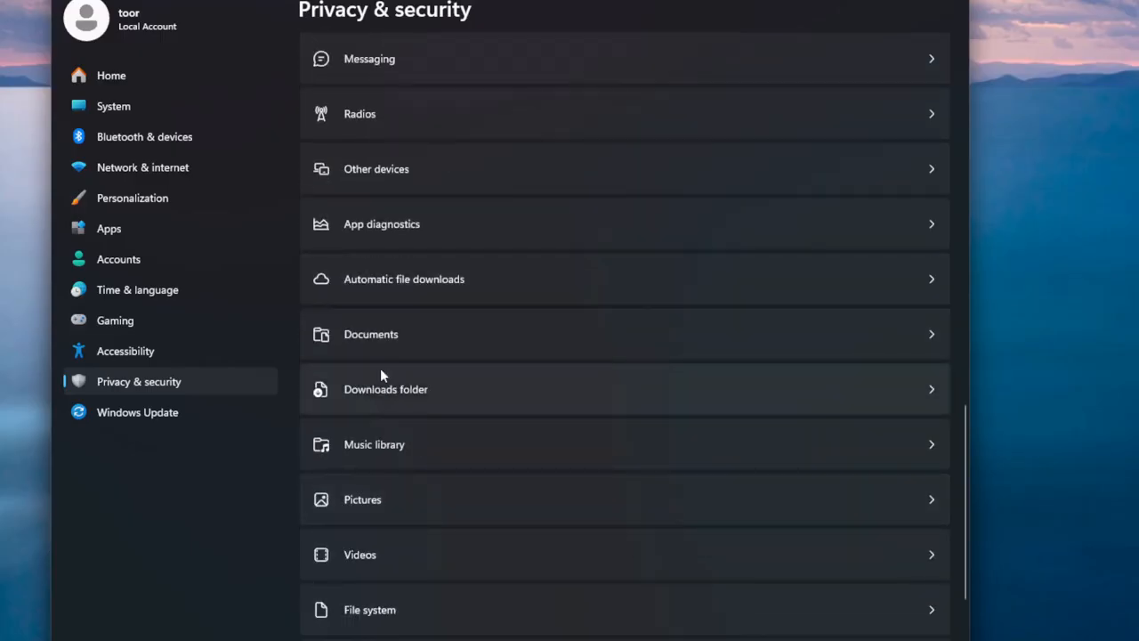
{"action": "scroll", "coordinate": [400, 540], "scroll_direction": "down", "scroll_amount": 3}
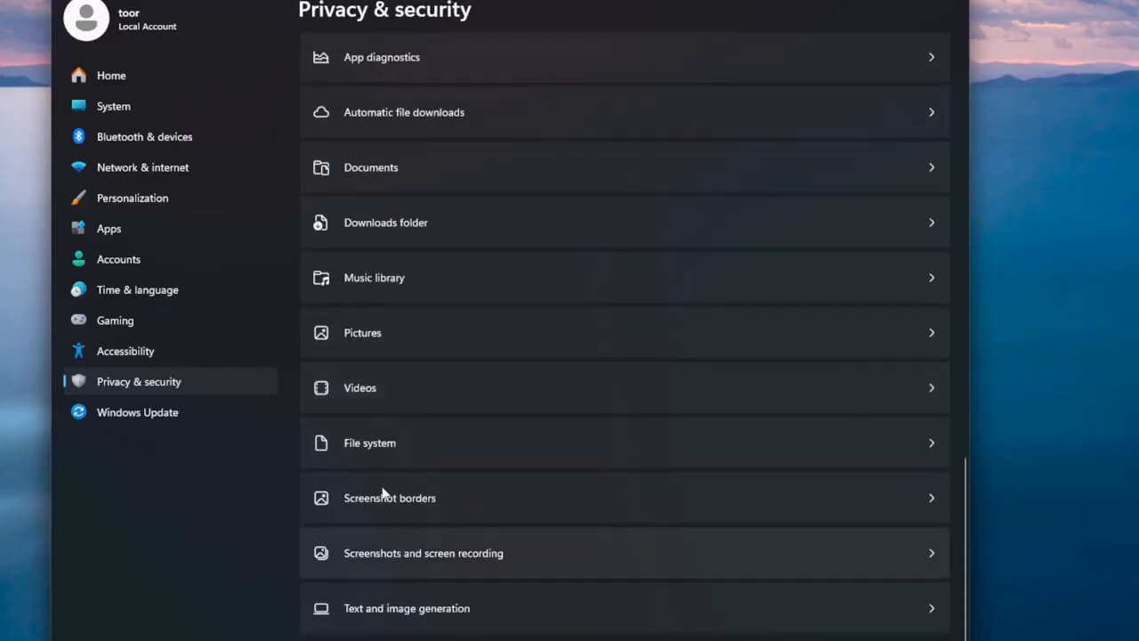
{"action": "left_click", "coordinate": [371, 507]}
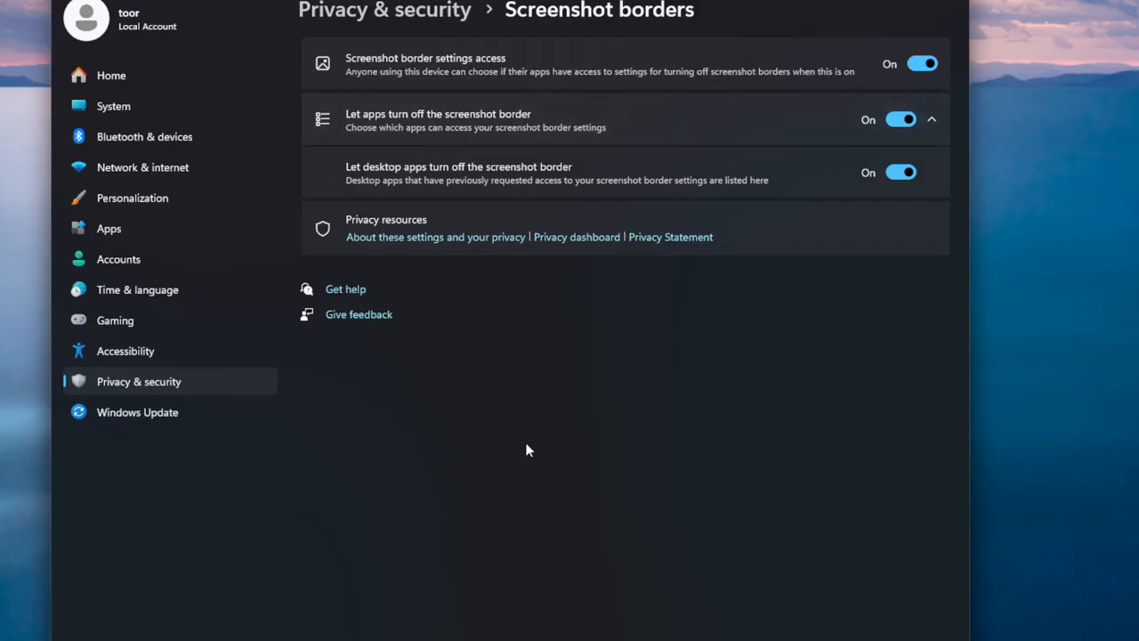
{"action": "left_click", "coordinate": [453, 28]}
{"action": "scroll", "coordinate": [609, 396], "scroll_direction": "down", "scroll_amount": 10}
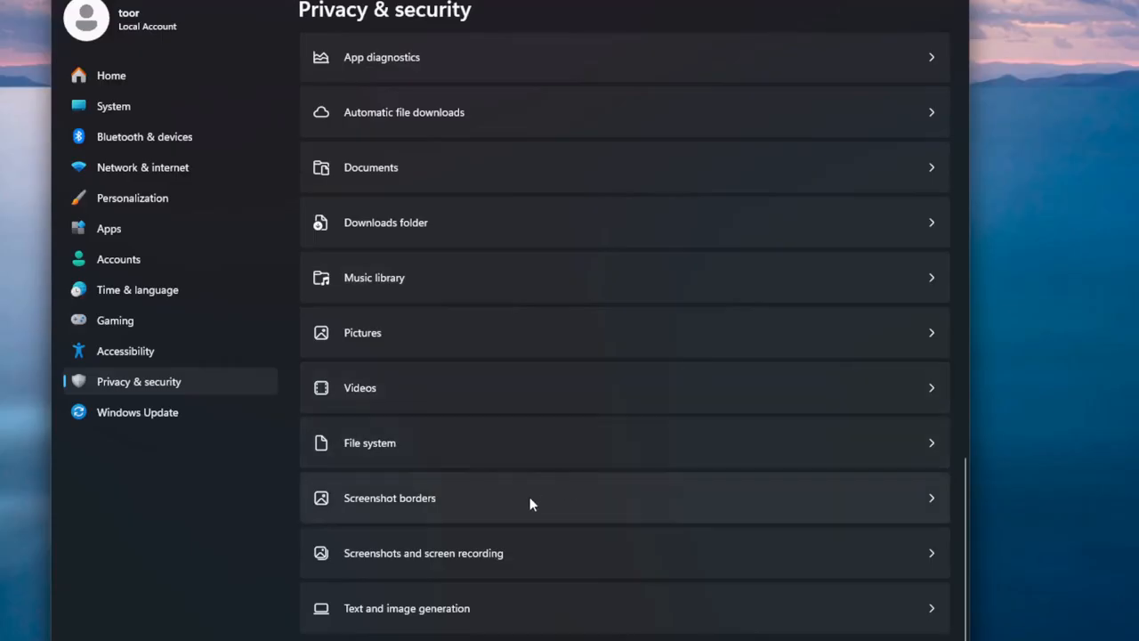
{"action": "left_click", "coordinate": [460, 610]}
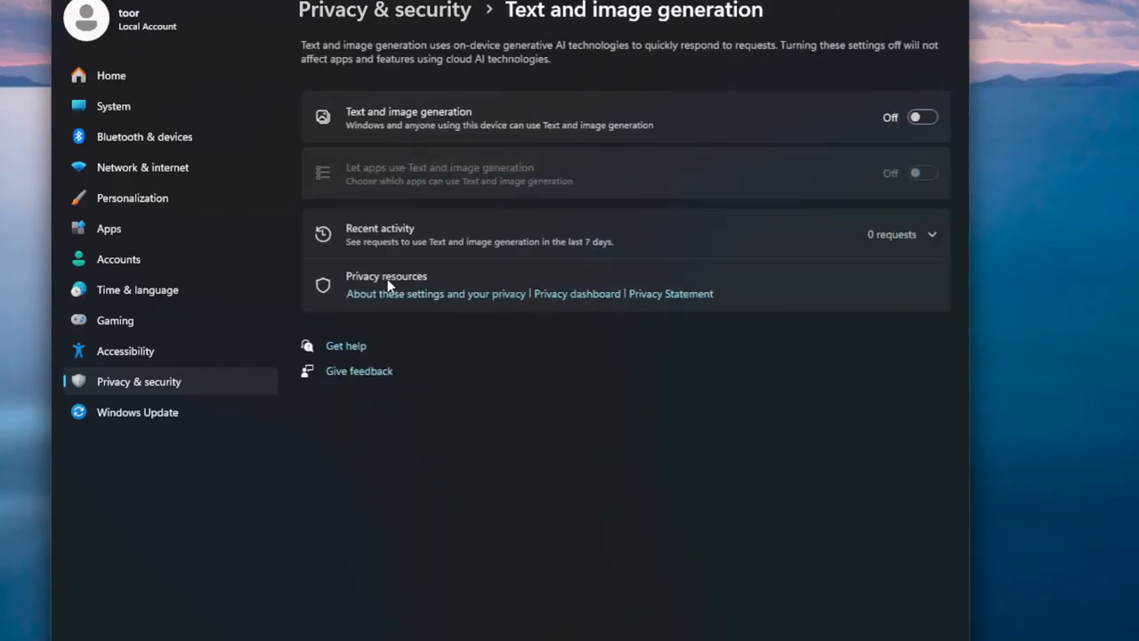